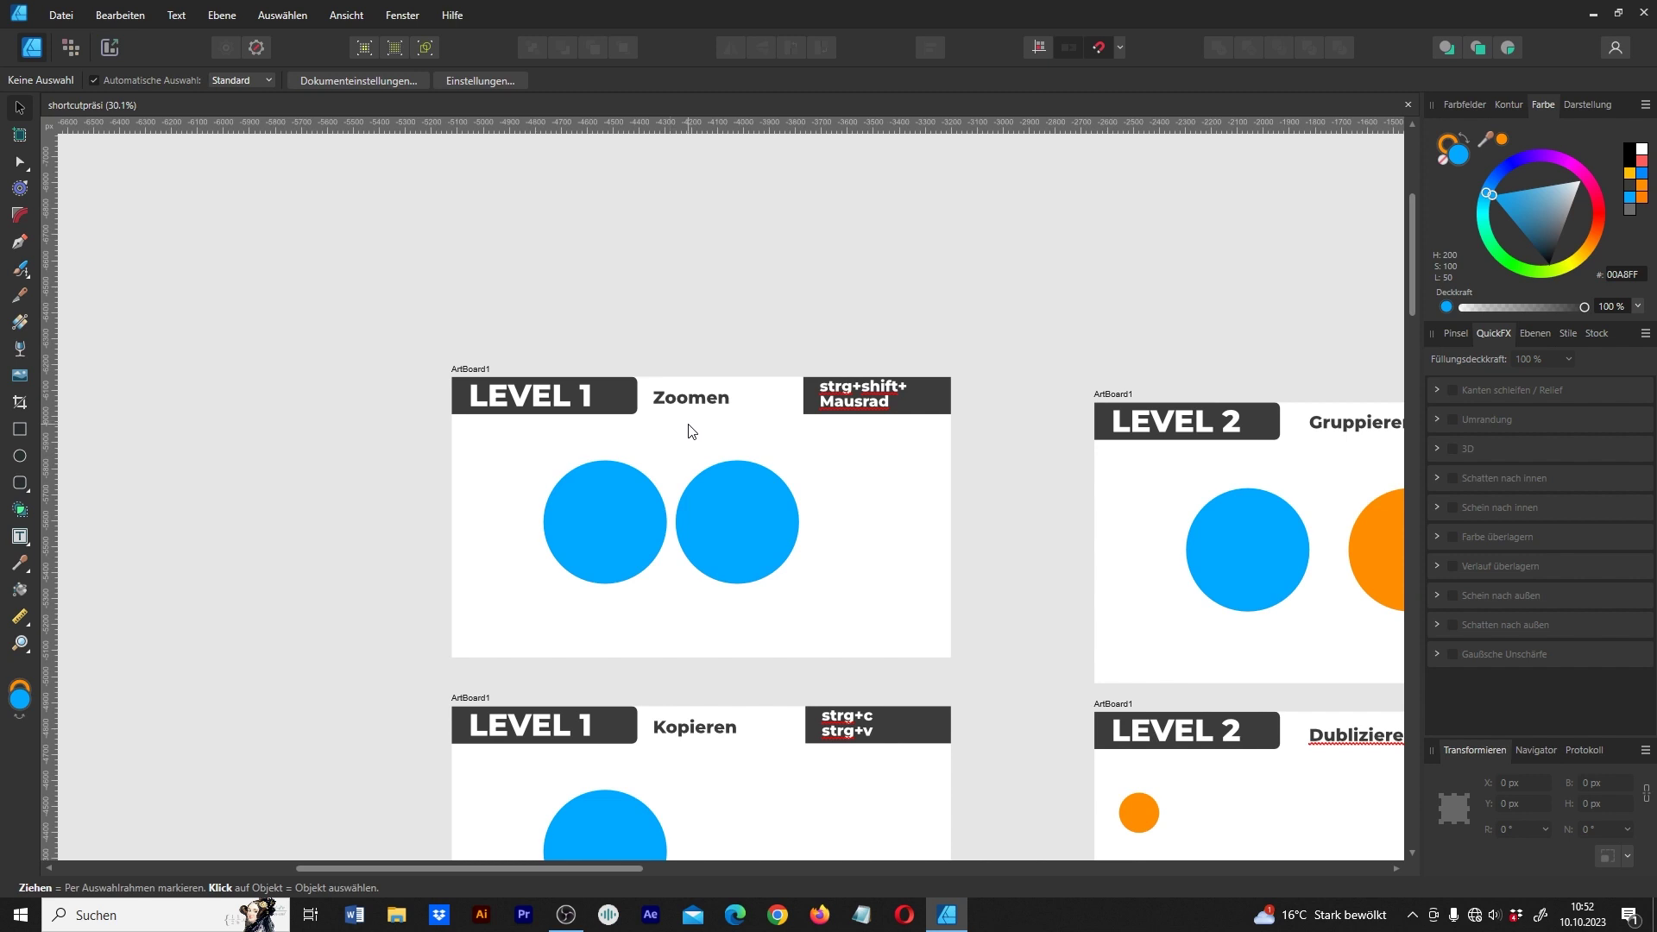
# Step: Nudge the blue circle slightly left on the Kopieren artboard and deselect it
pyautogui.scroll(3, 673, 427)
pyautogui.scroll(3, 686, 431)
pyautogui.scroll(-5, 691, 435)
pyautogui.scroll(3, 669, 469)
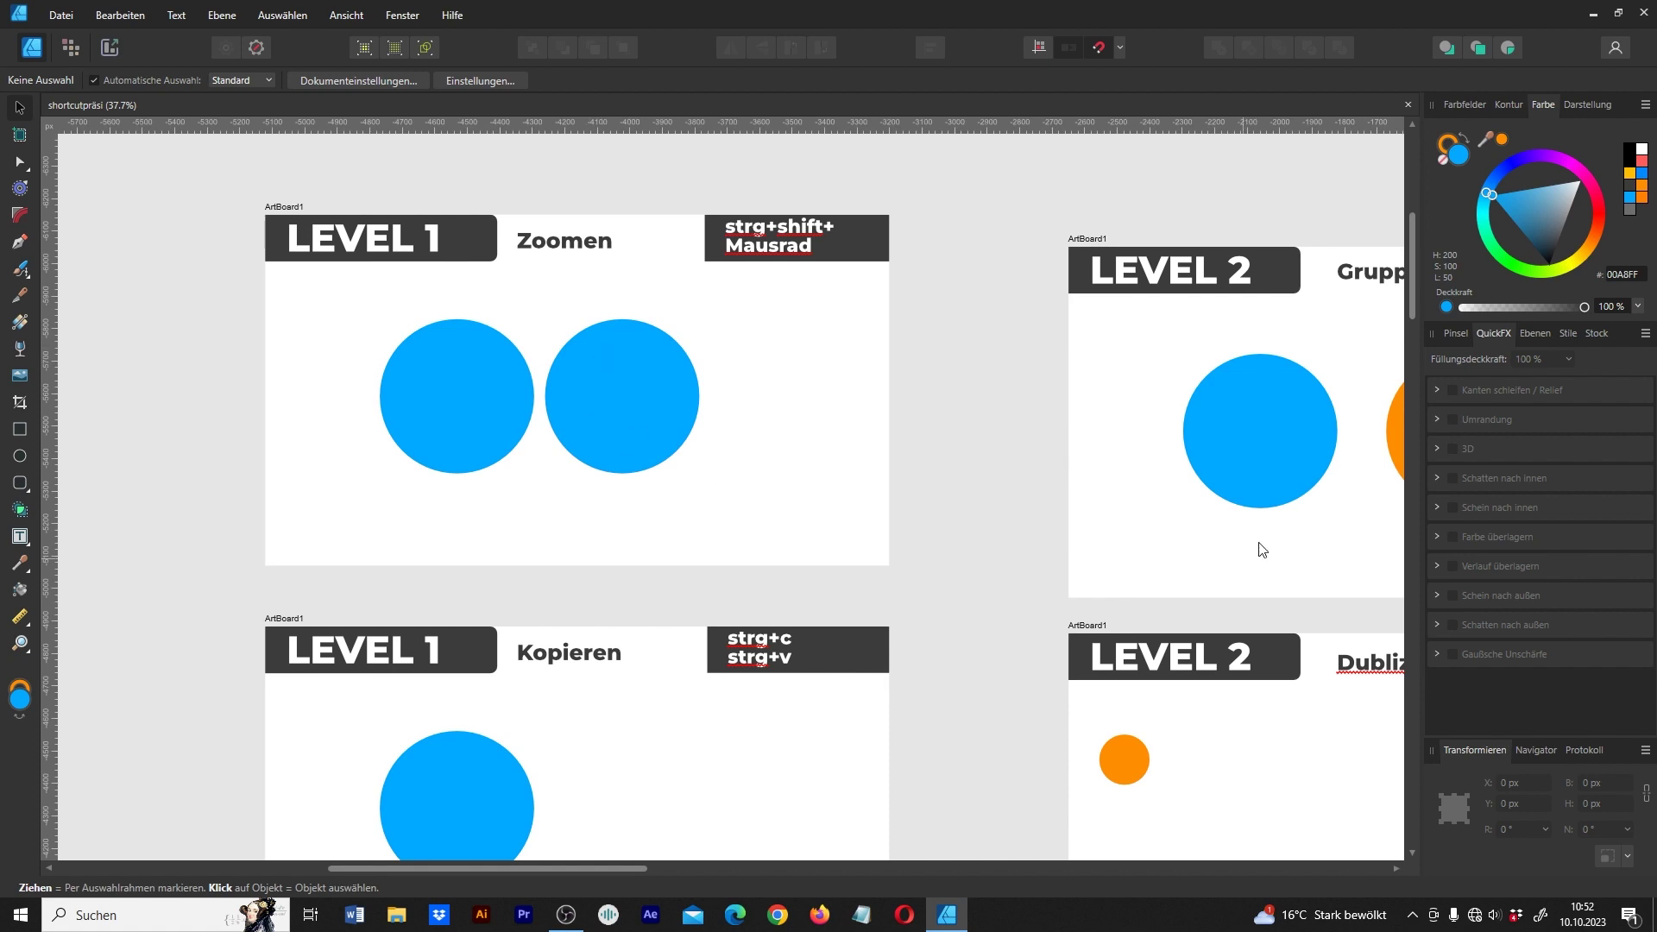
pyautogui.scroll(2, 1307, 443)
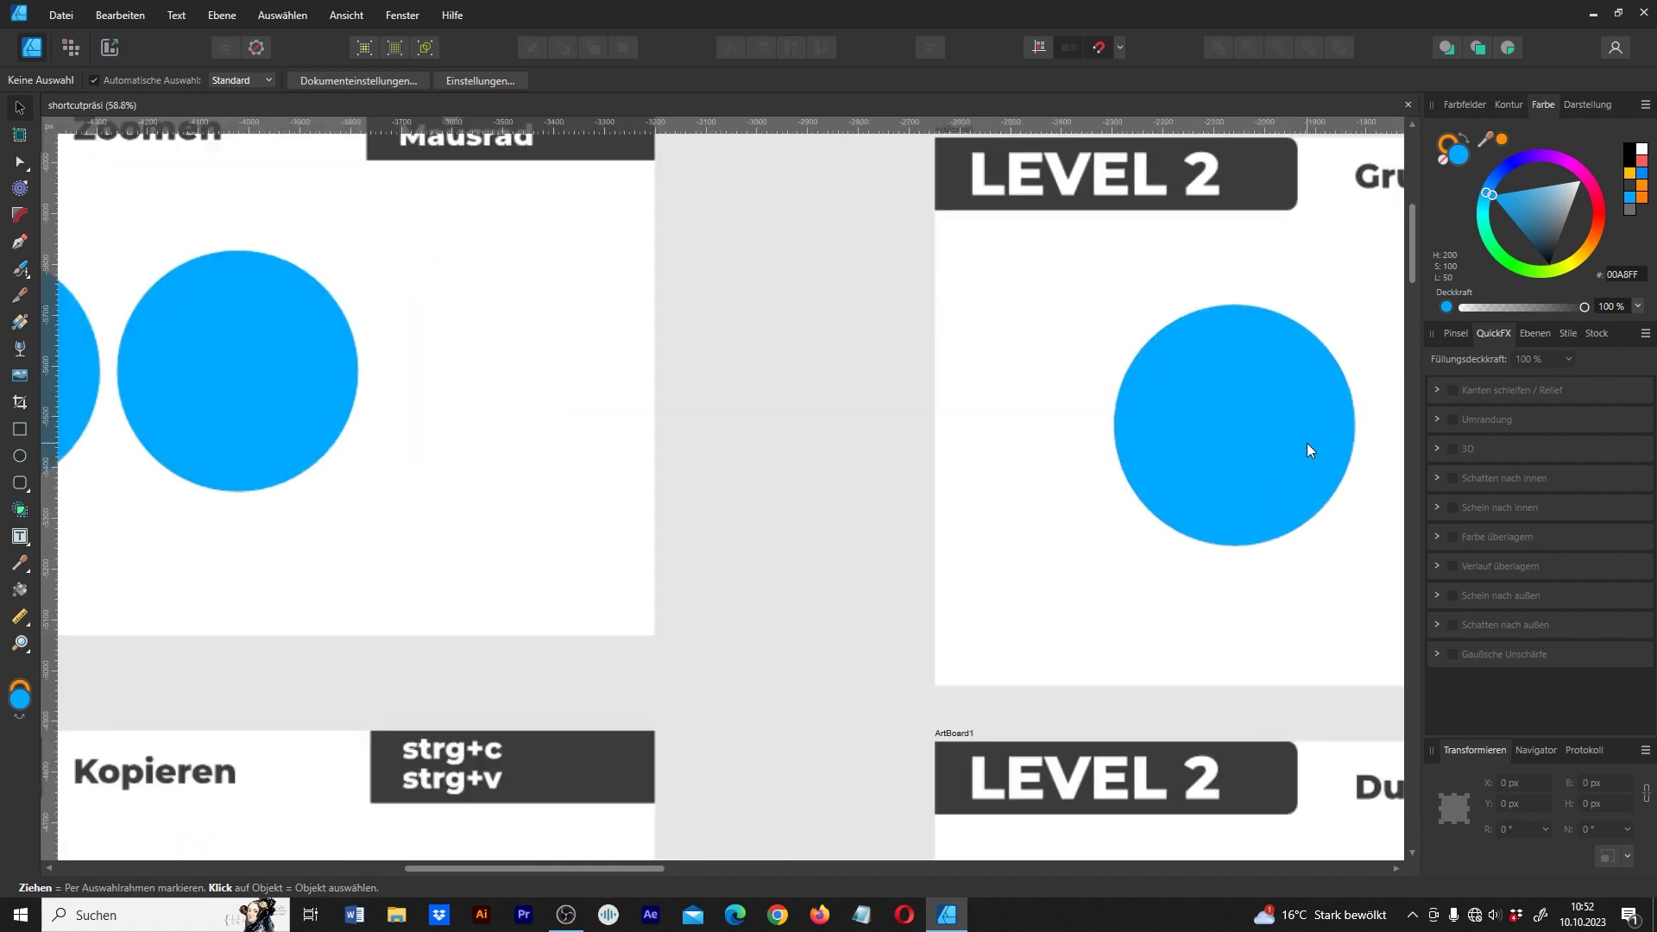
pyautogui.scroll(4, 1307, 443)
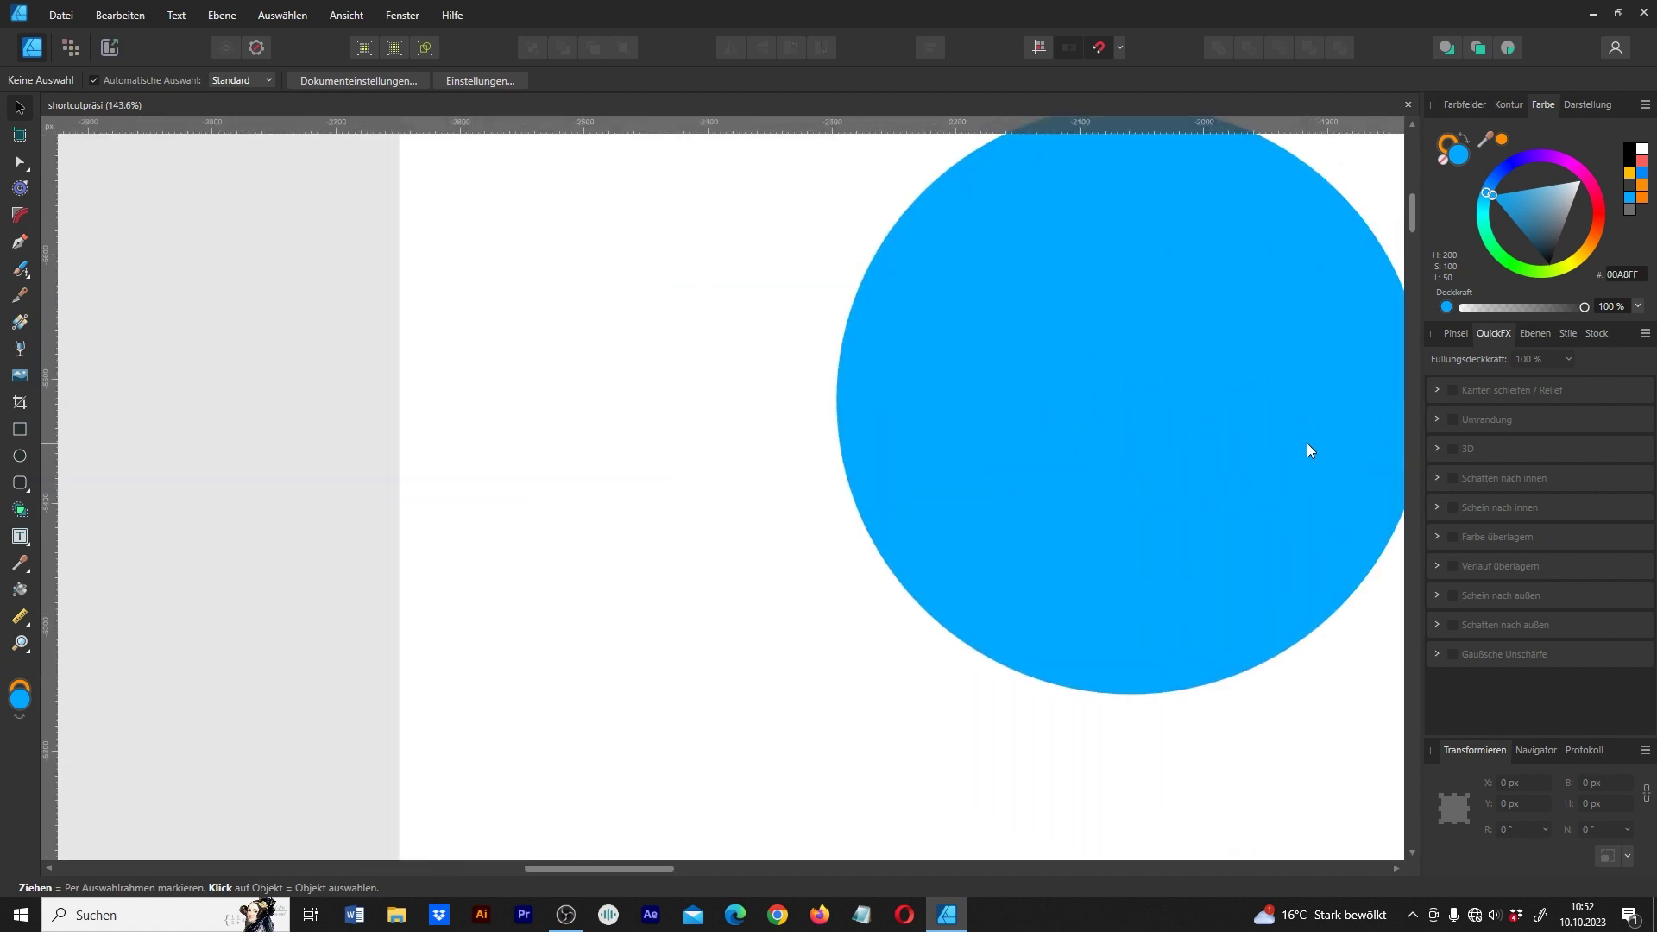
pyautogui.scroll(-5, 1306, 442)
pyautogui.scroll(-4, 1306, 443)
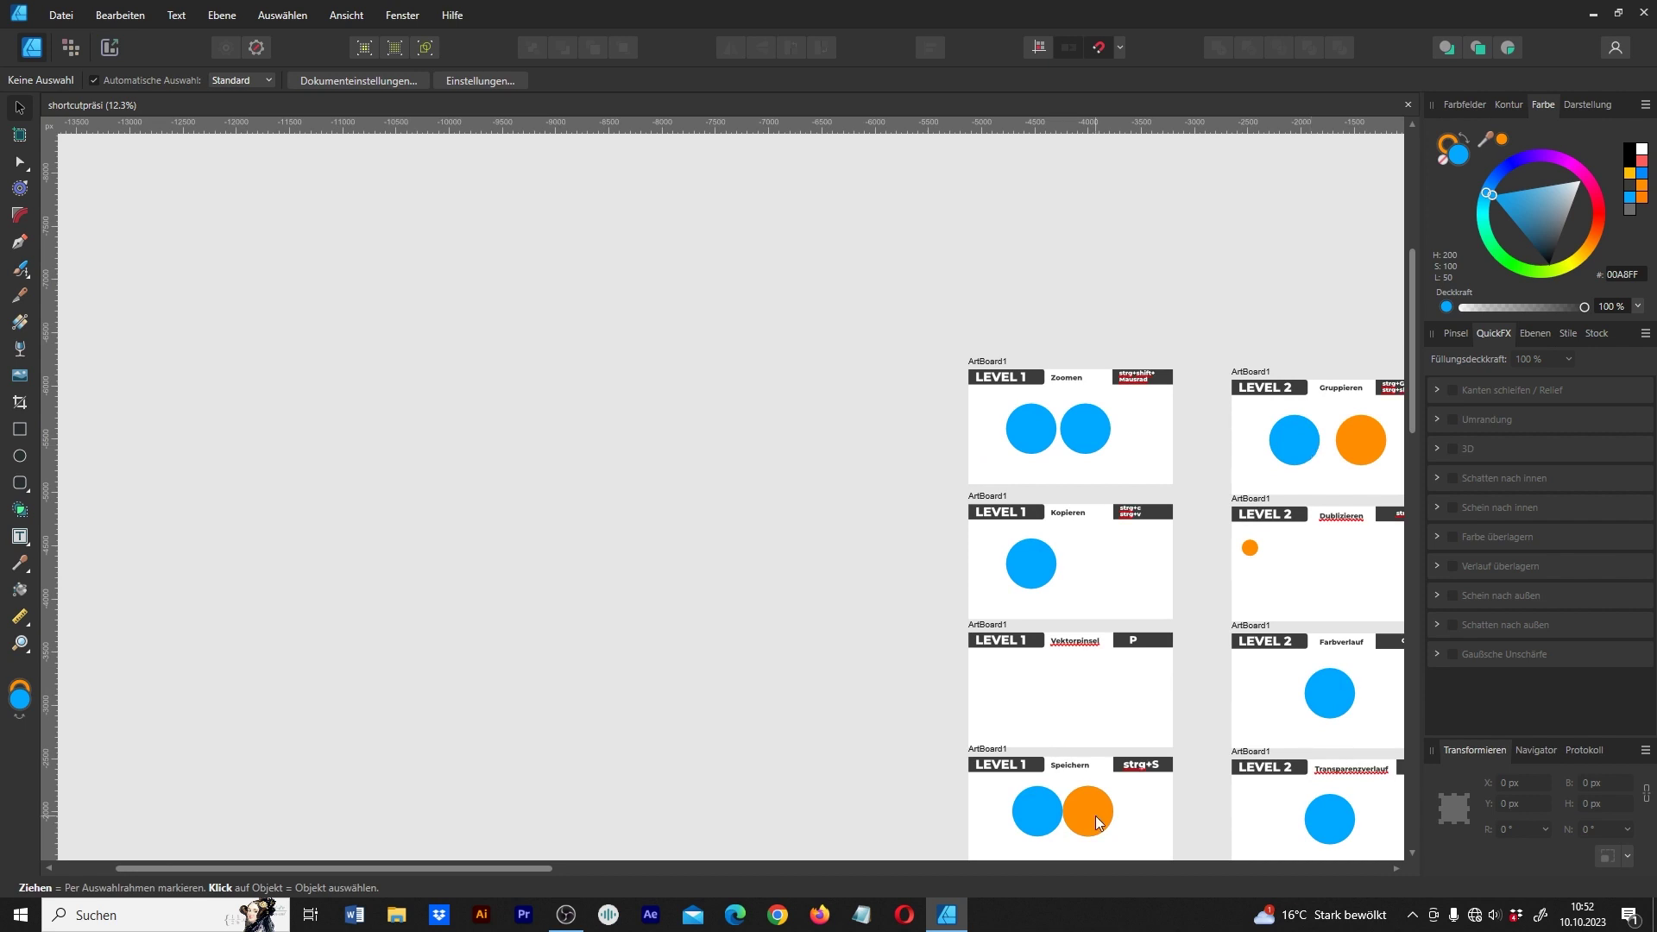
pyautogui.scroll(5, 1095, 815)
pyautogui.scroll(2, 1095, 815)
pyautogui.scroll(1, 1095, 815)
pyautogui.scroll(-5, 1095, 815)
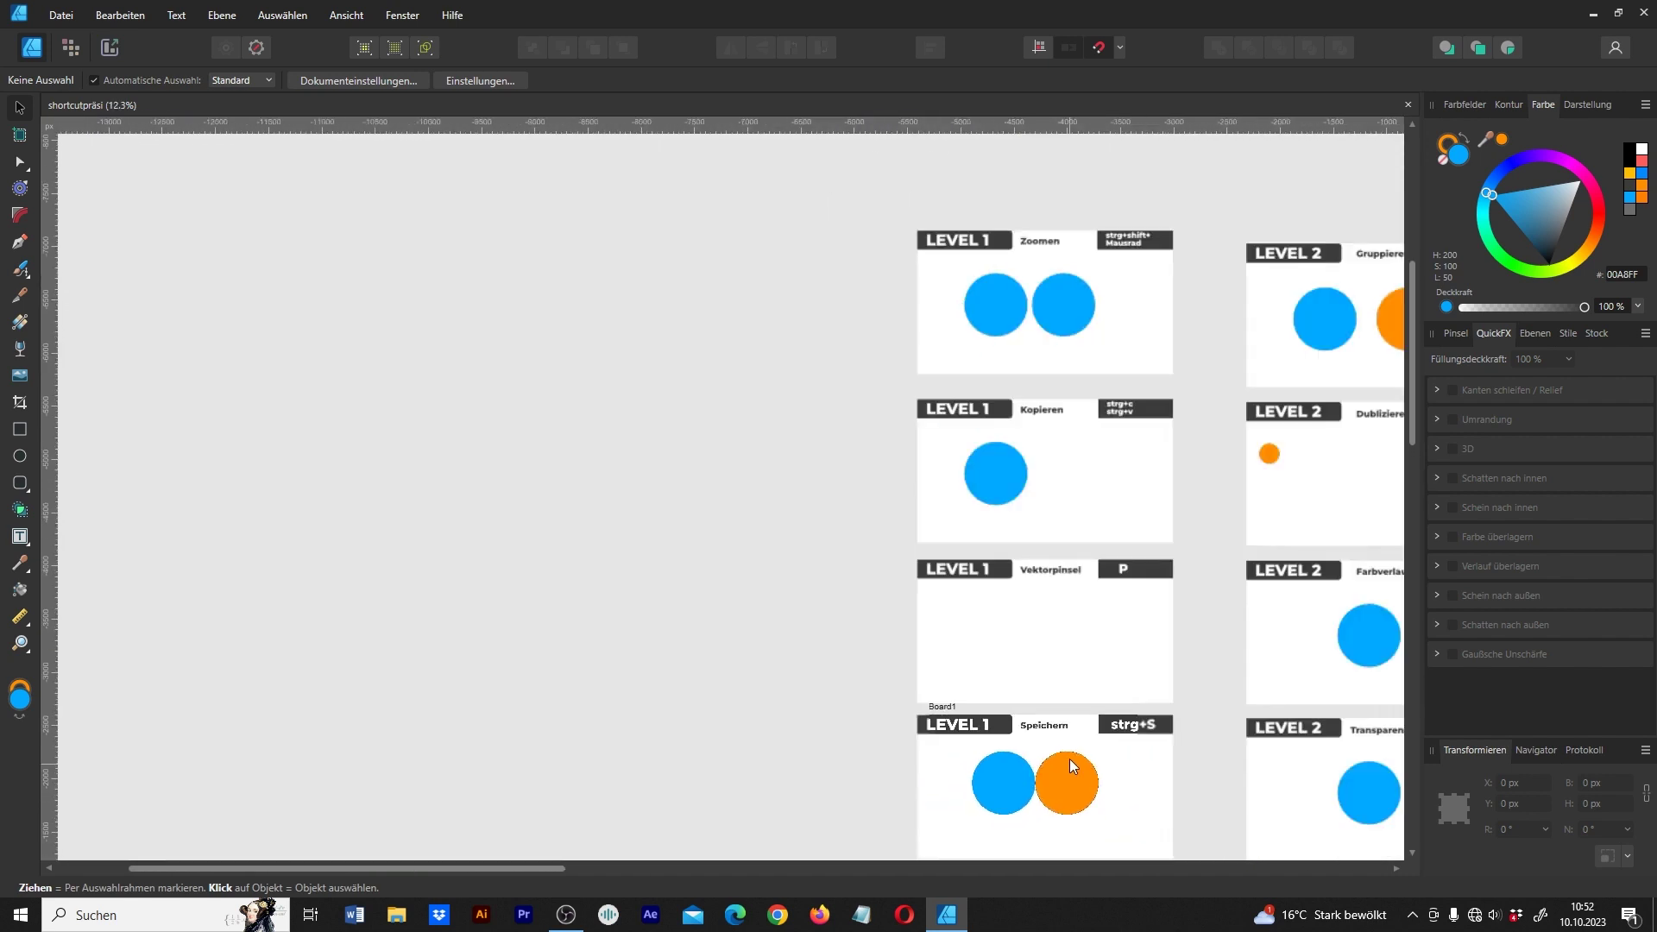
pyautogui.scroll(3, 1142, 516)
pyautogui.scroll(1, 1143, 516)
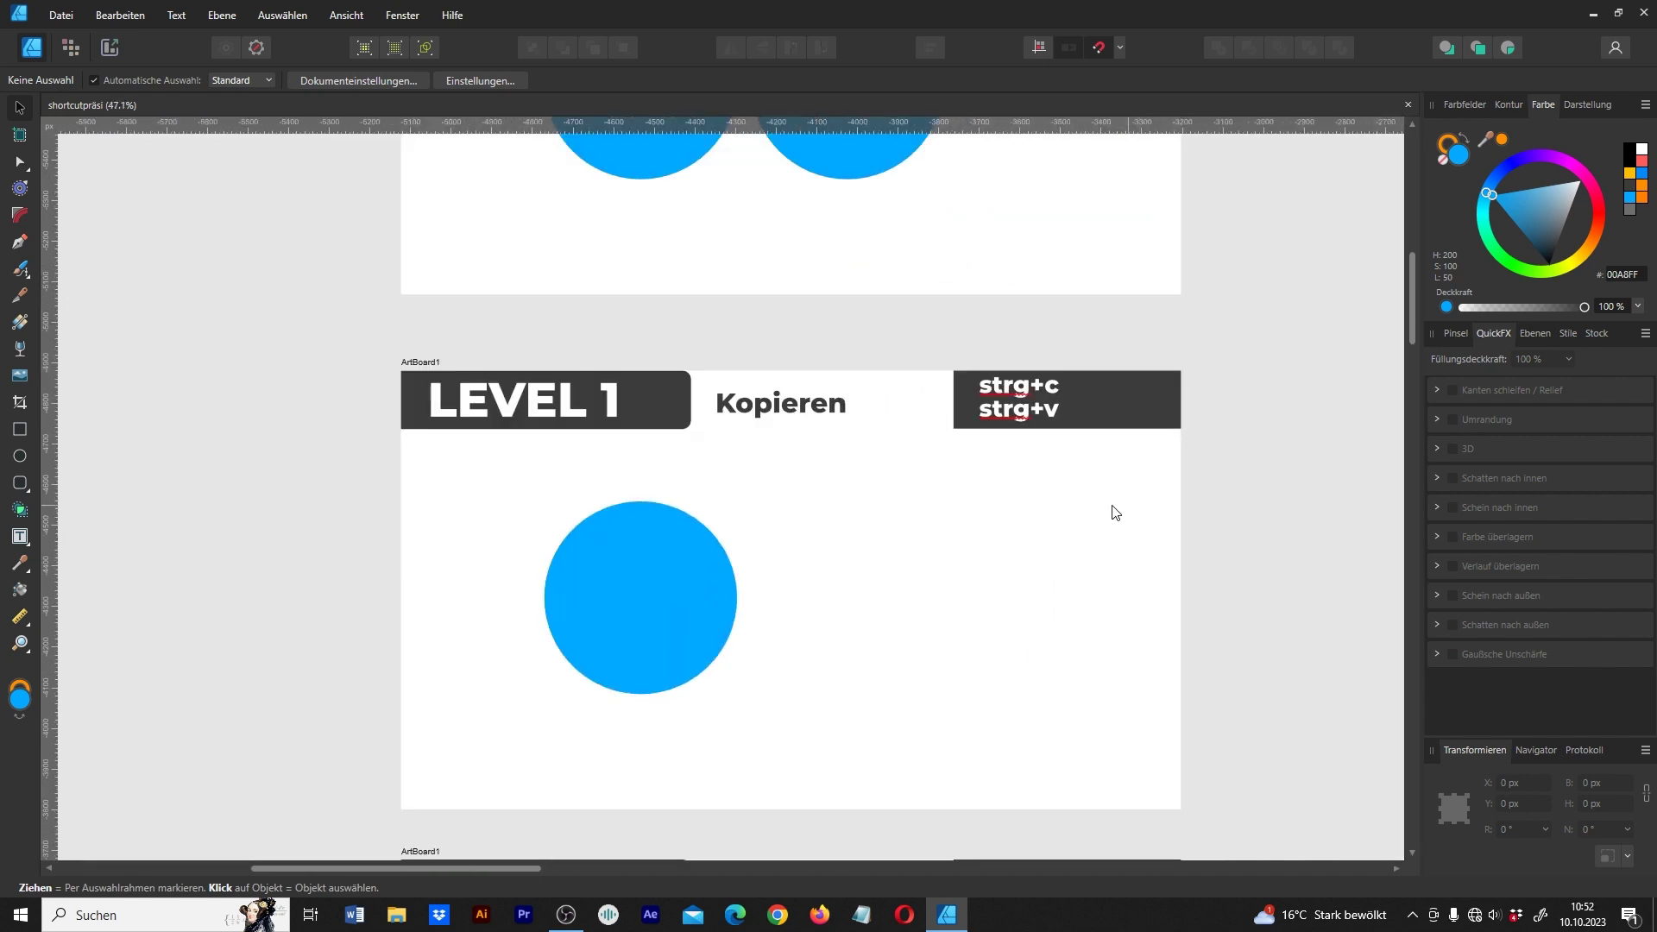
pyautogui.moveTo(685, 604); pyautogui.dragTo(592, 614)
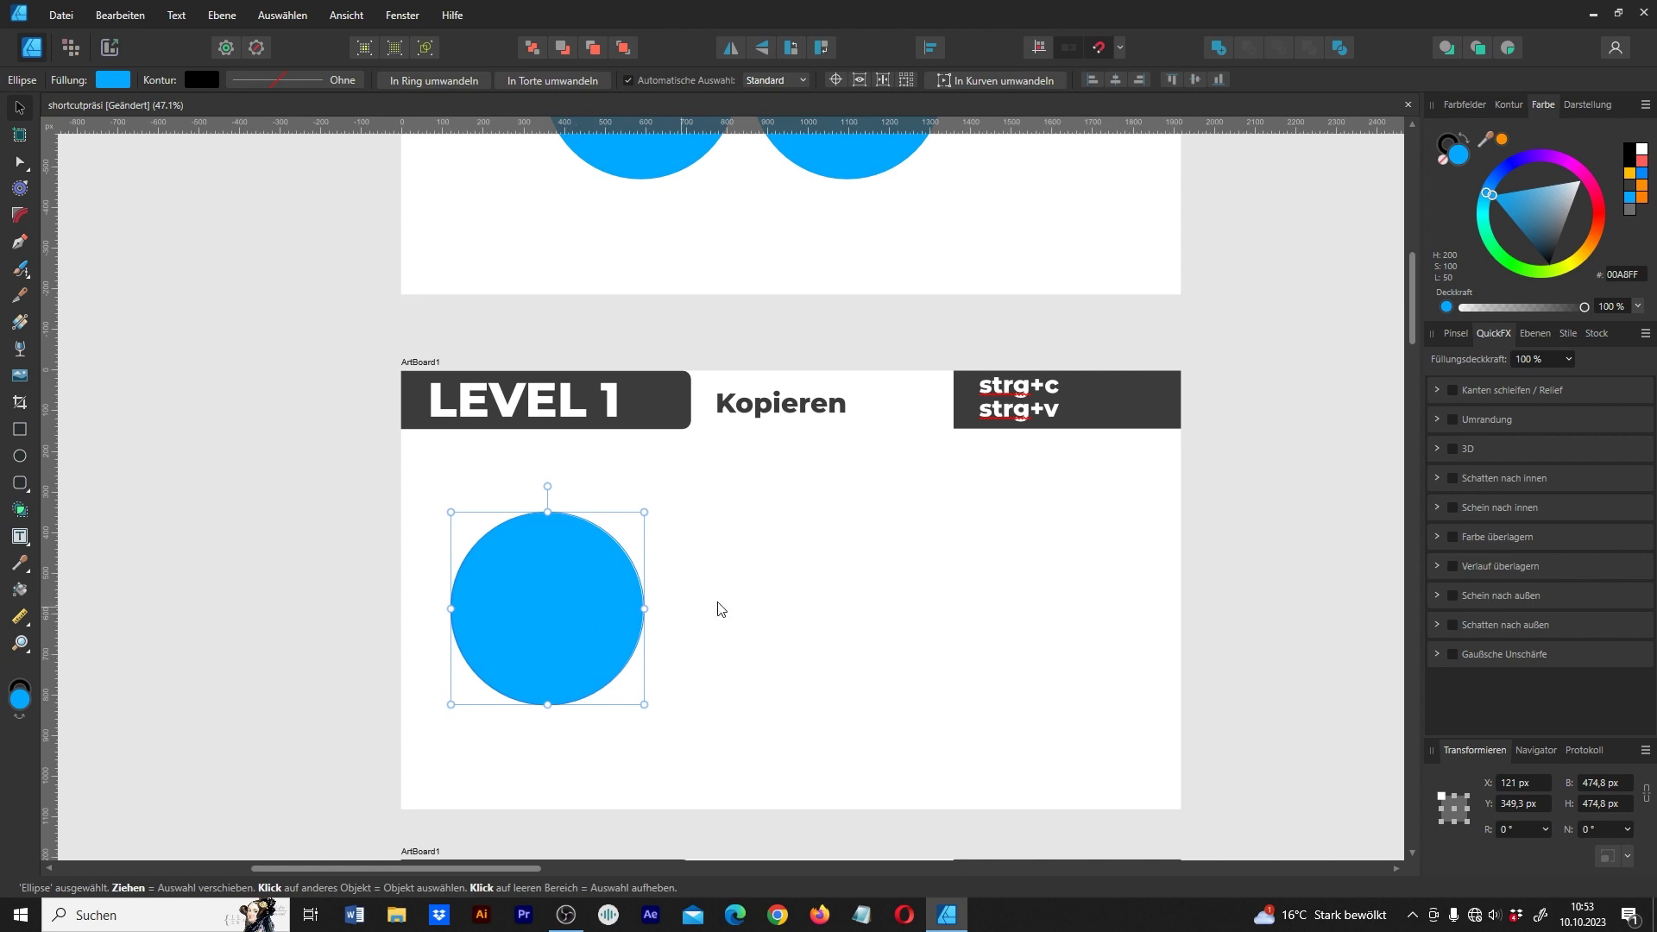
pyautogui.click(807, 586)
# Step: Paste a copy of the blue circle and drag it to the right of the original
pyautogui.hotkey('ctrl', 'z')
pyautogui.moveTo(592, 610); pyautogui.dragTo(870, 618)
pyautogui.click(1079, 692)
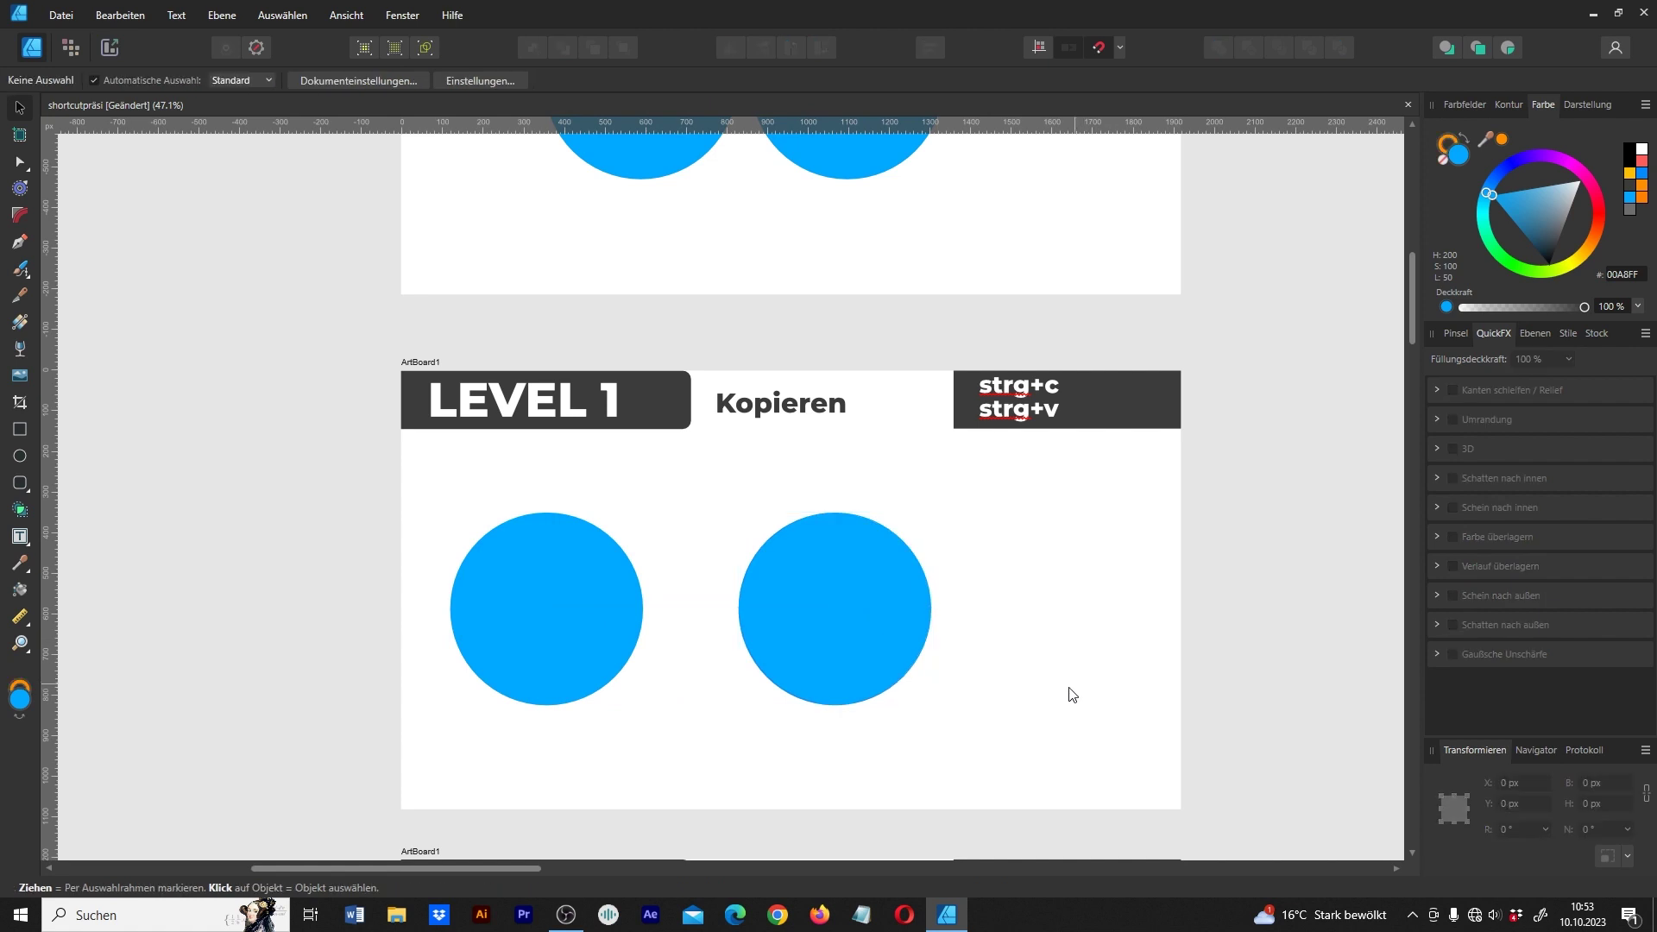
pyautogui.scroll(-3, 954, 725)
# Step: Draw a closed four-node curved Pen outline on the Vektorpinsel artboard, then deselect it
pyautogui.scroll(-3, 949, 716)
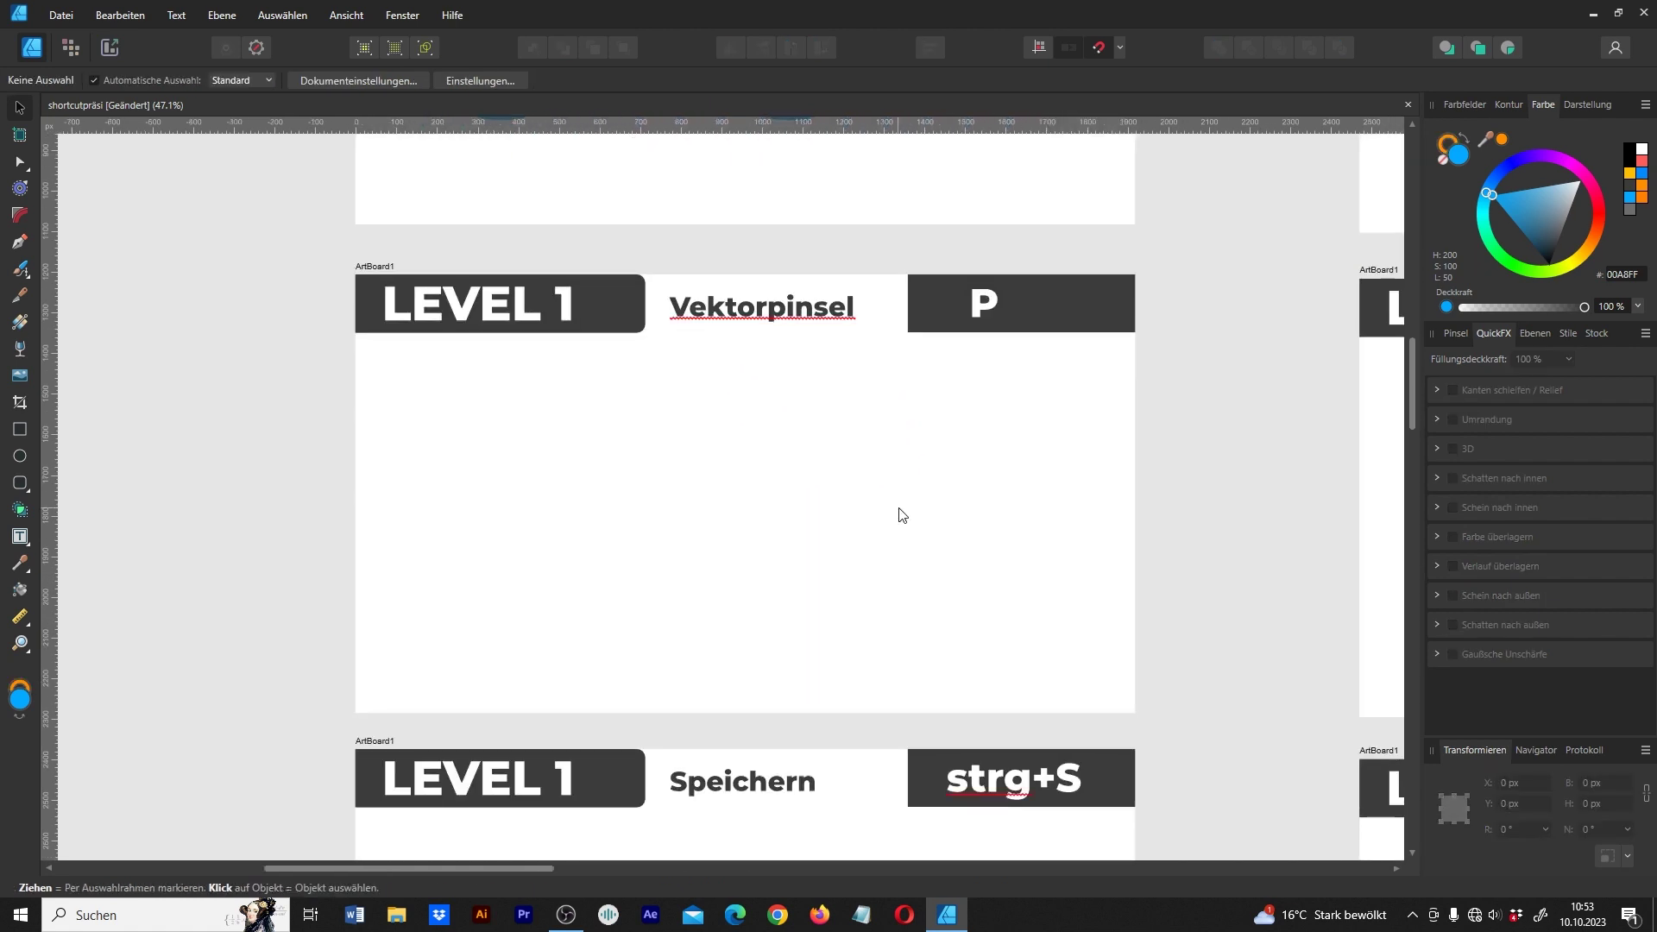
pyautogui.press('p')
pyautogui.click(745, 423)
pyautogui.moveTo(929, 396); pyautogui.dragTo(948, 401)
pyautogui.moveTo(1005, 536); pyautogui.dragTo(984, 571)
pyautogui.moveTo(737, 605)
pyautogui.mouseDown()
pyautogui.moveTo(643, 577)
pyautogui.moveTo(618, 475)
pyautogui.mouseUp()
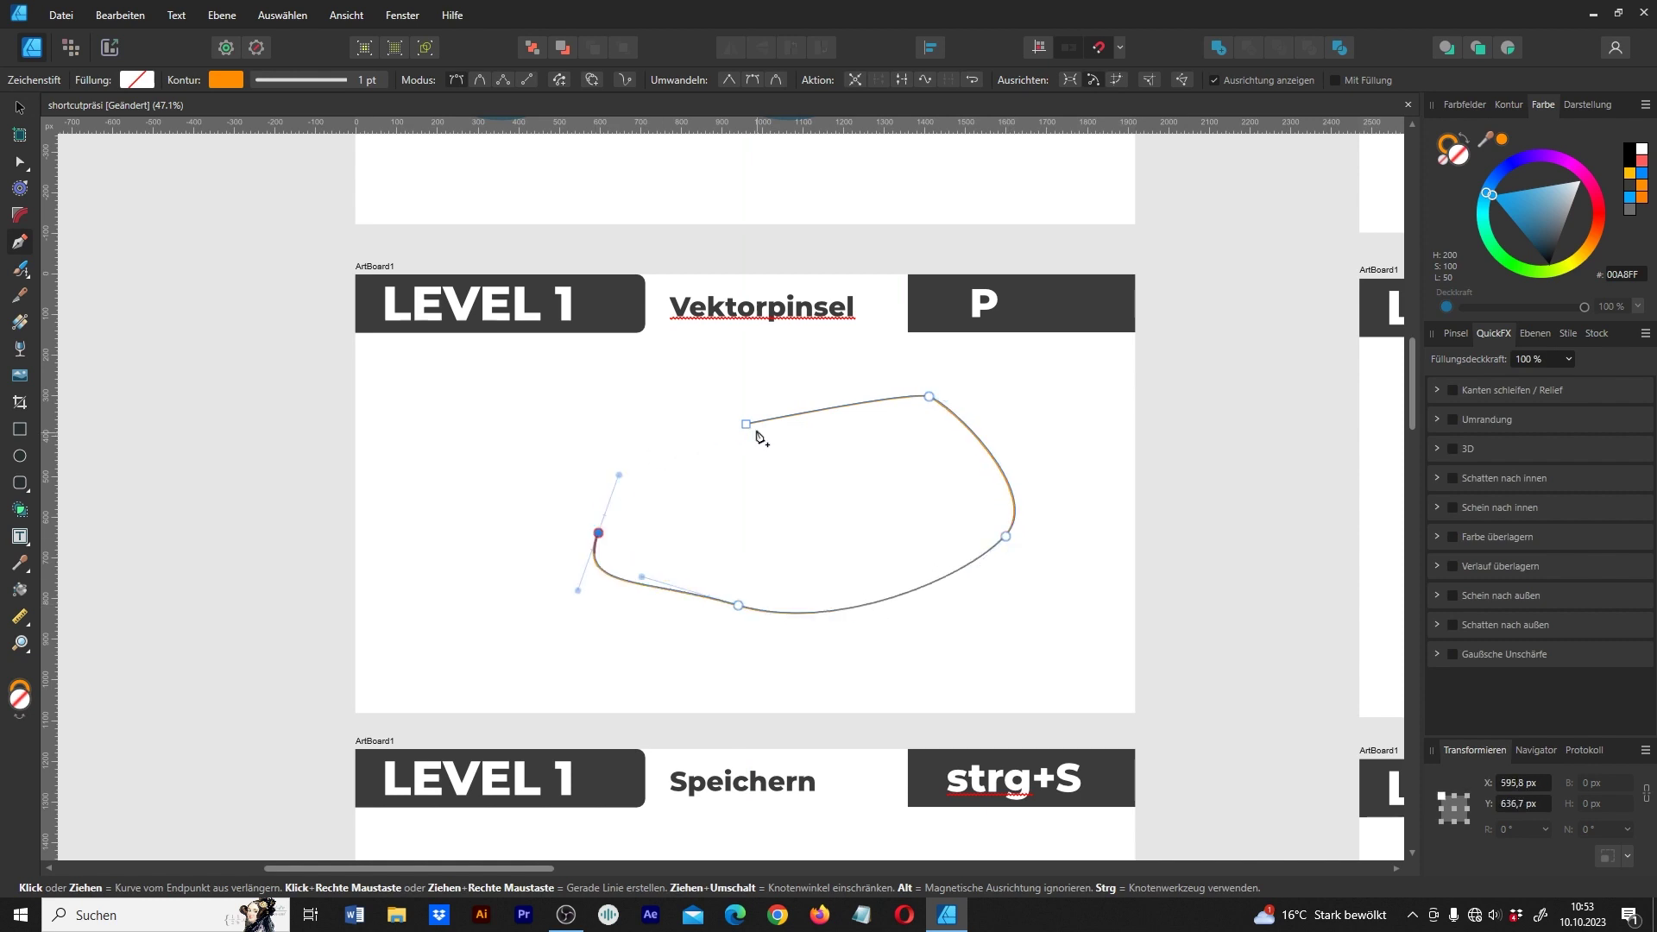
pyautogui.click(747, 425)
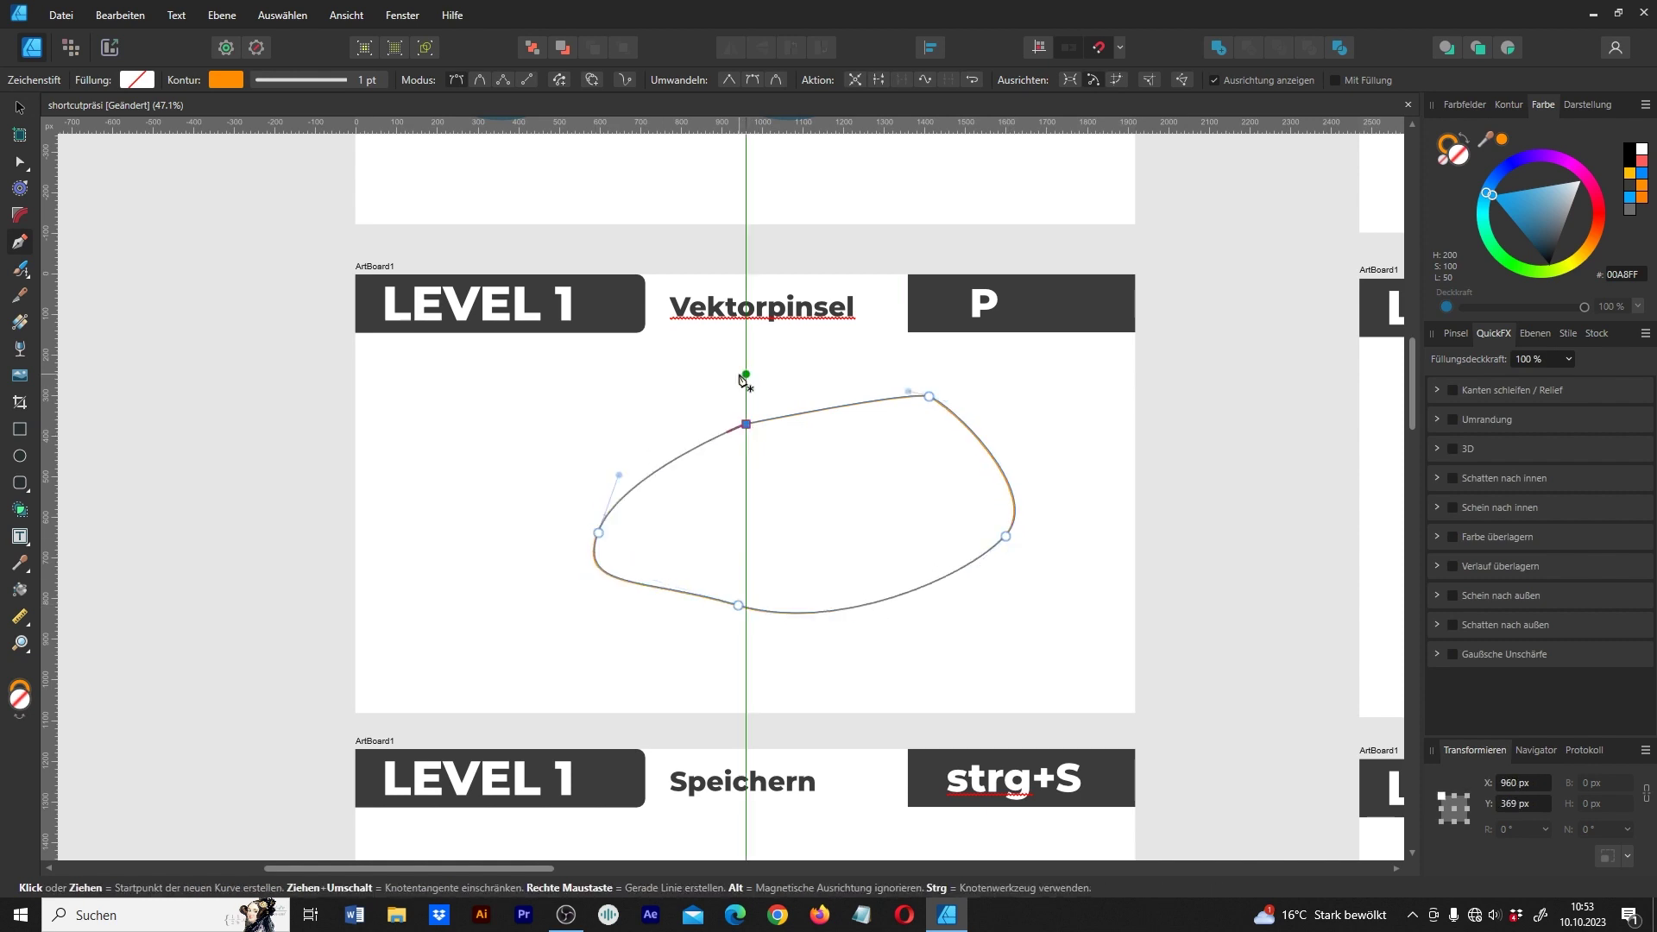
pyautogui.press('v')
pyautogui.press('Escape')
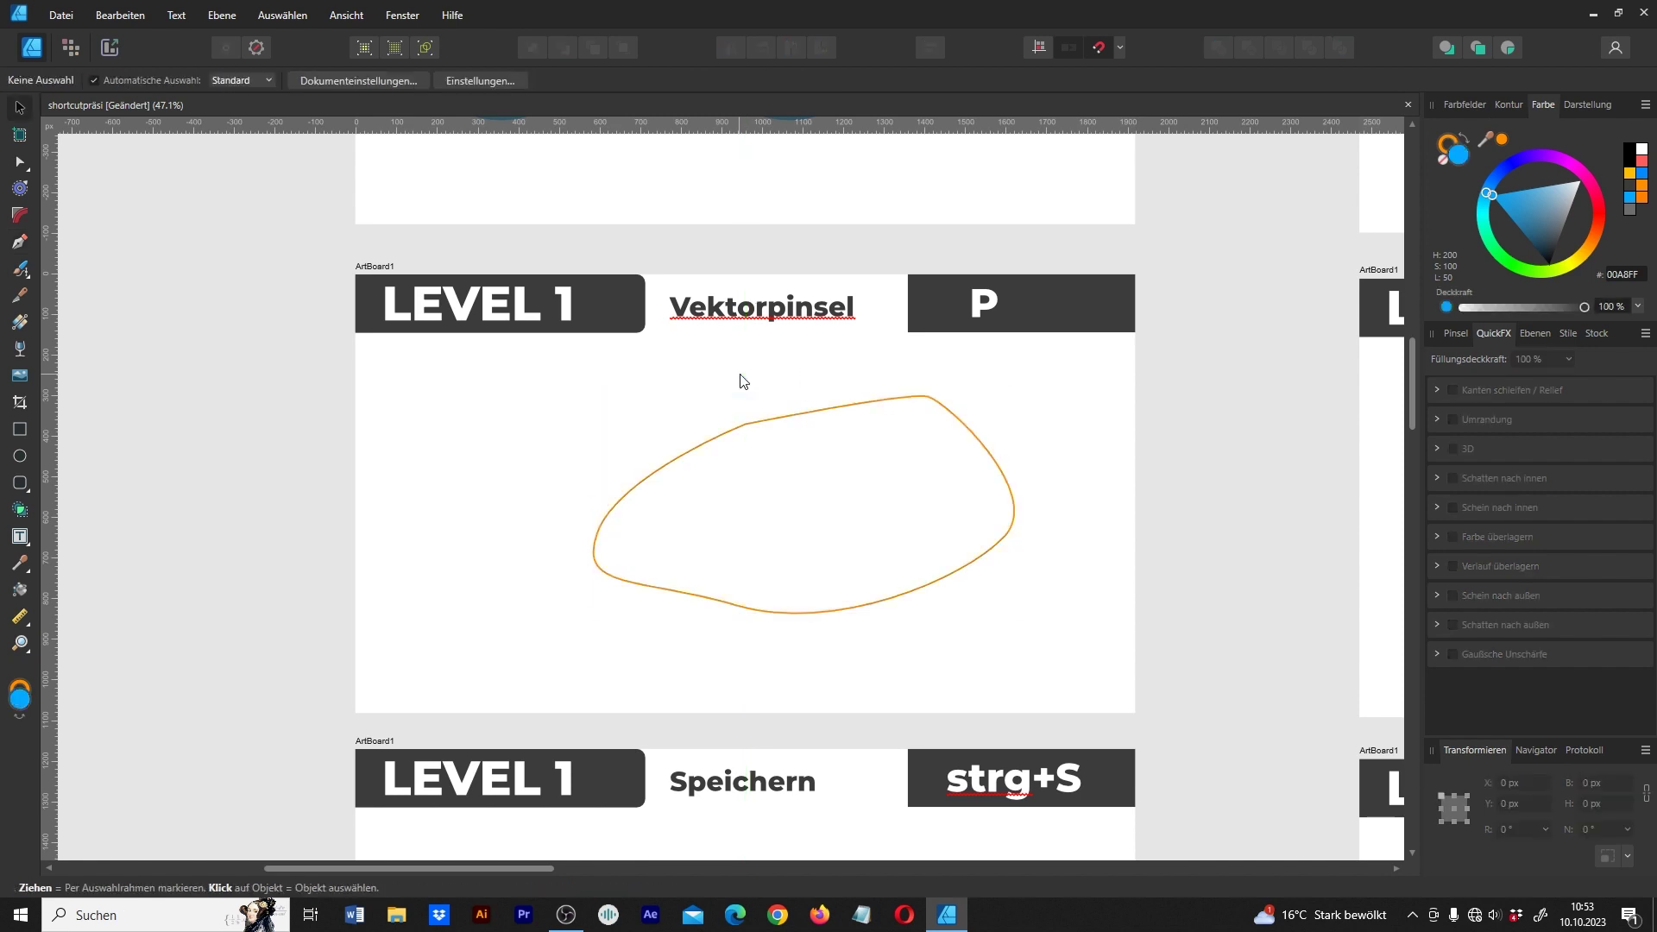
# Step: Save the shortcutpräsi document with Ctrl+S
pyautogui.scroll(-3, 759, 483)
pyautogui.scroll(-2, 621, 479)
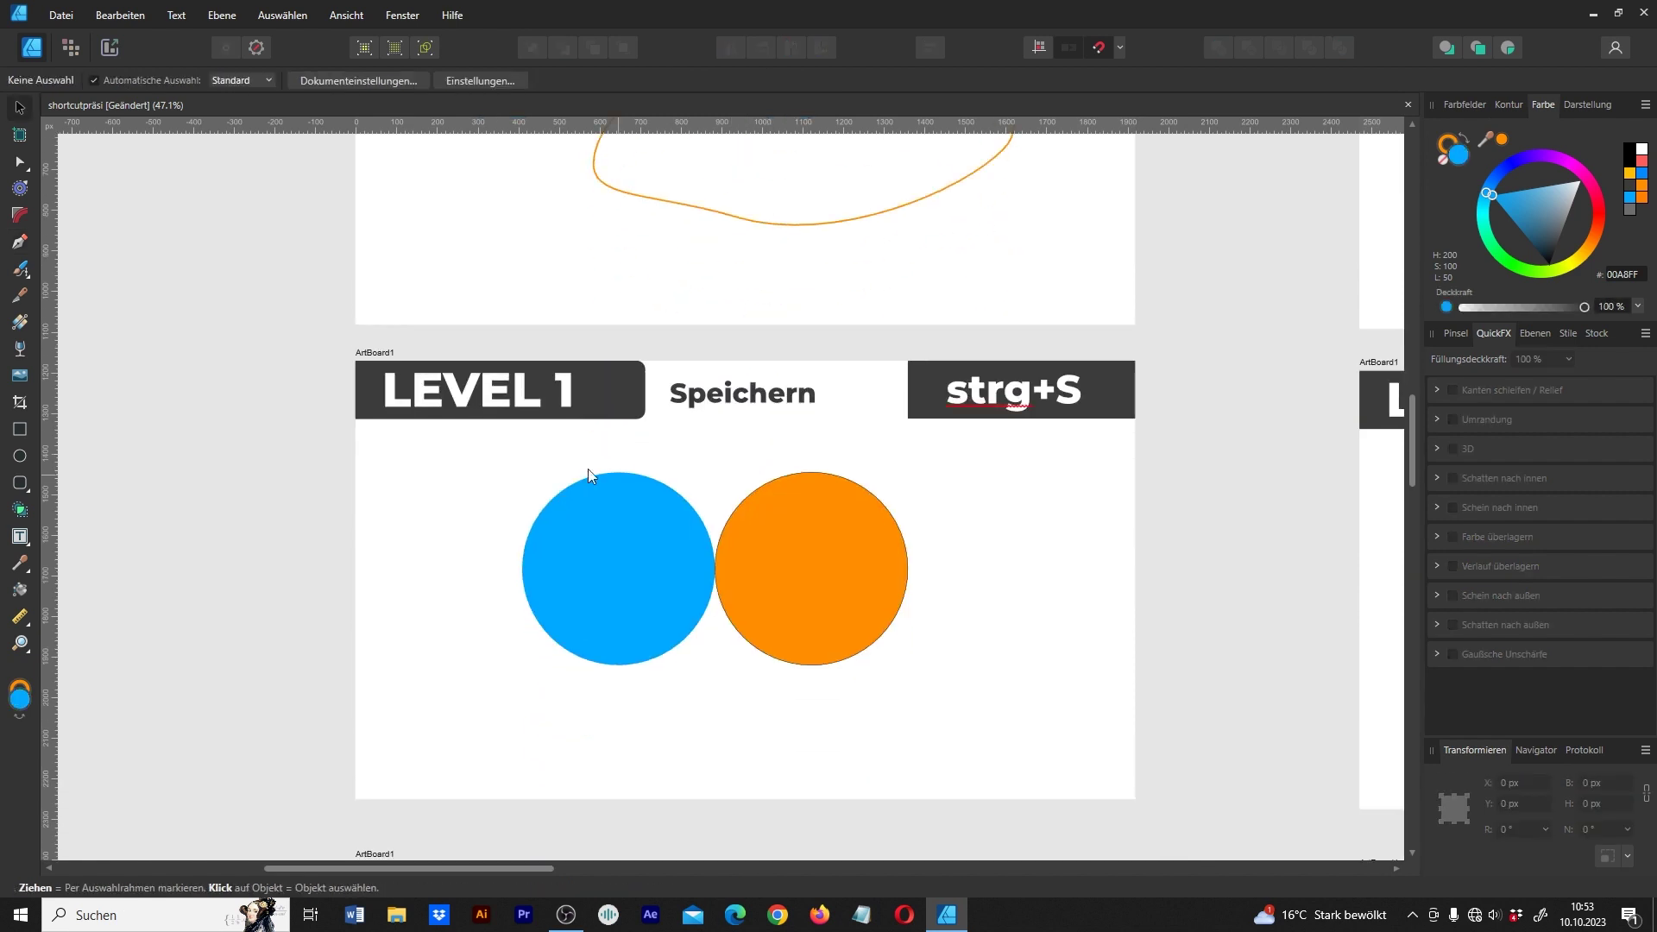
pyautogui.scroll(-1, 483, 464)
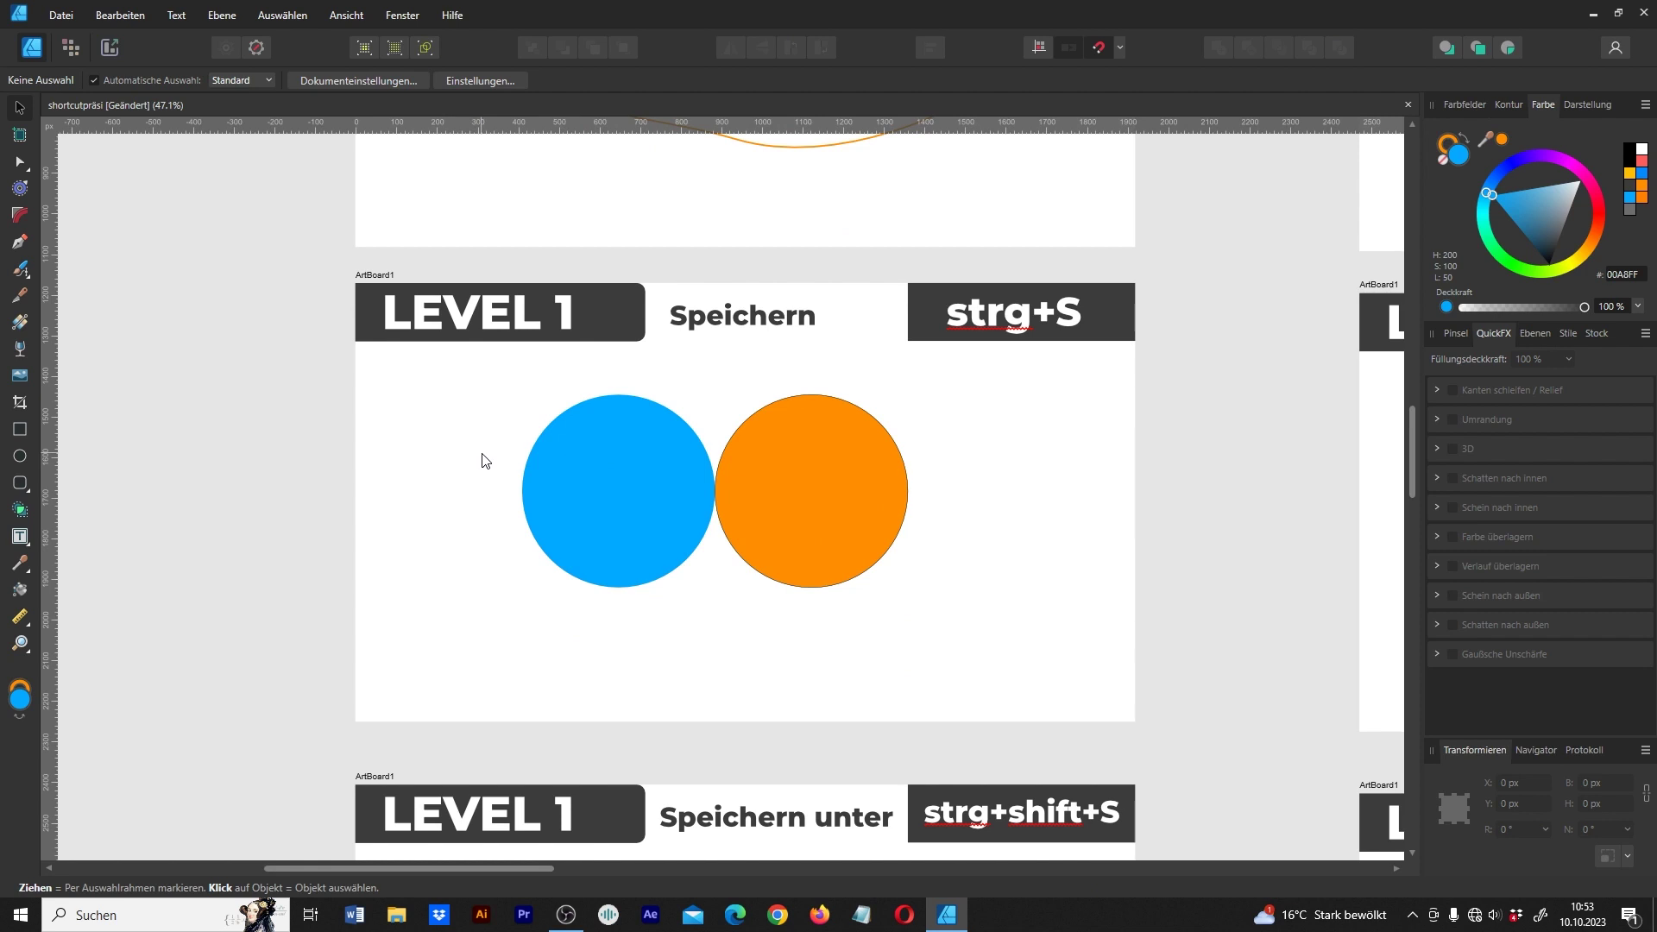
pyautogui.hotkey('ctrl', 's')
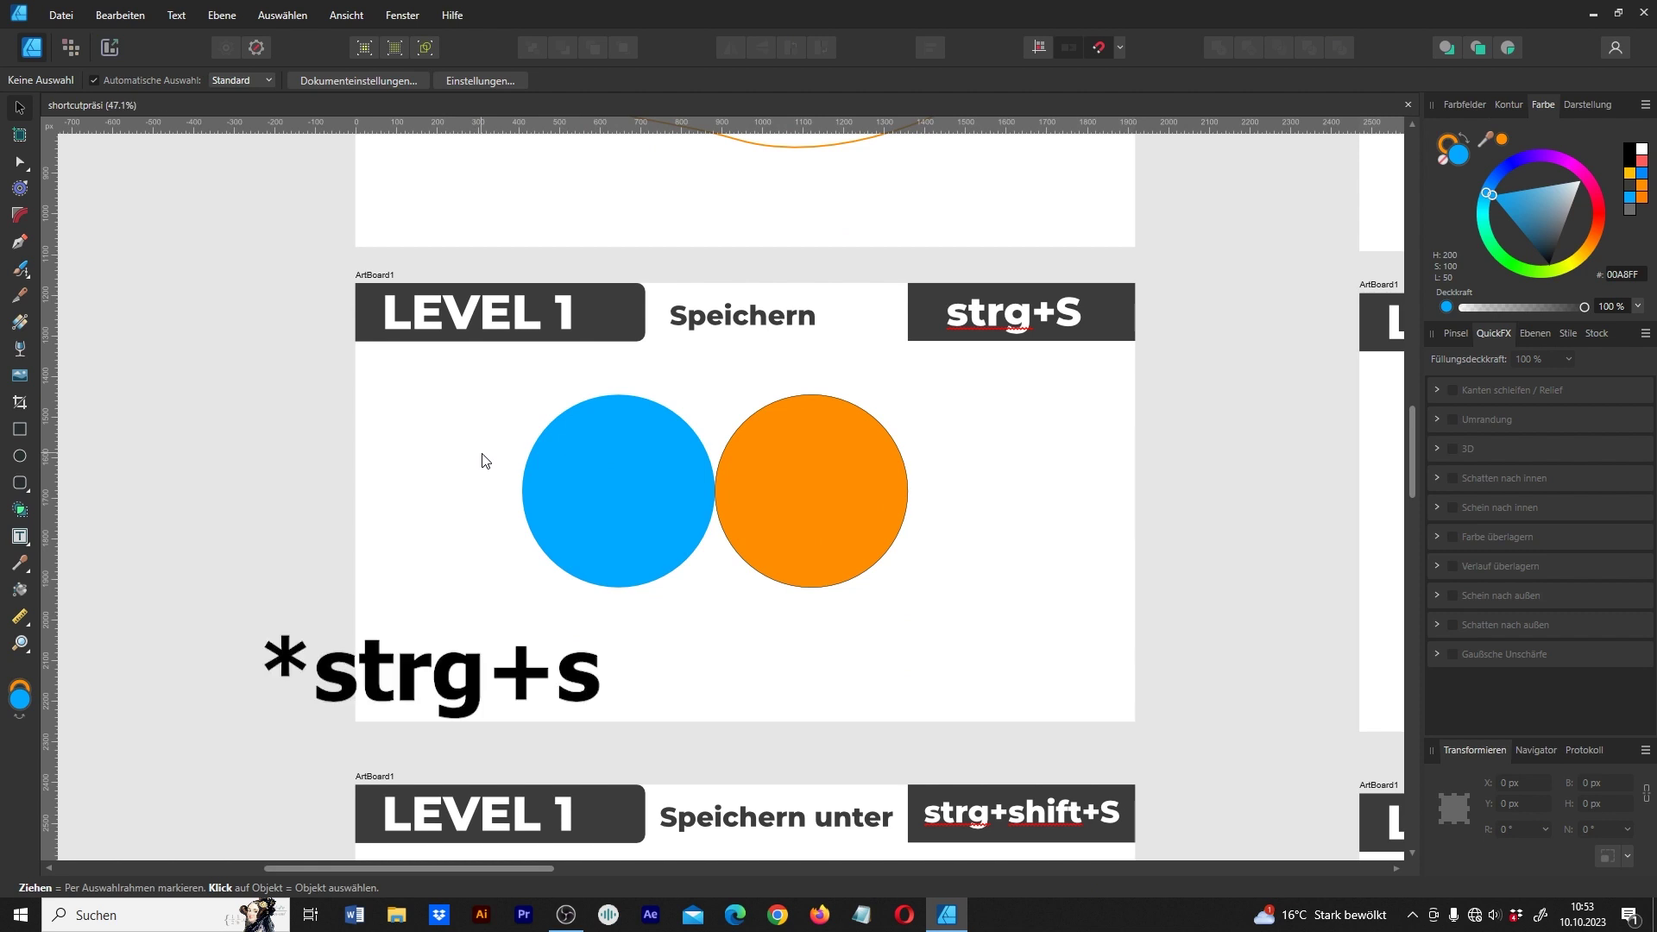
# Step: Open the Save As window with Ctrl+Shift+S and cancel it with Abbrechen
pyautogui.scroll(-3, 486, 462)
pyautogui.scroll(-2, 508, 480)
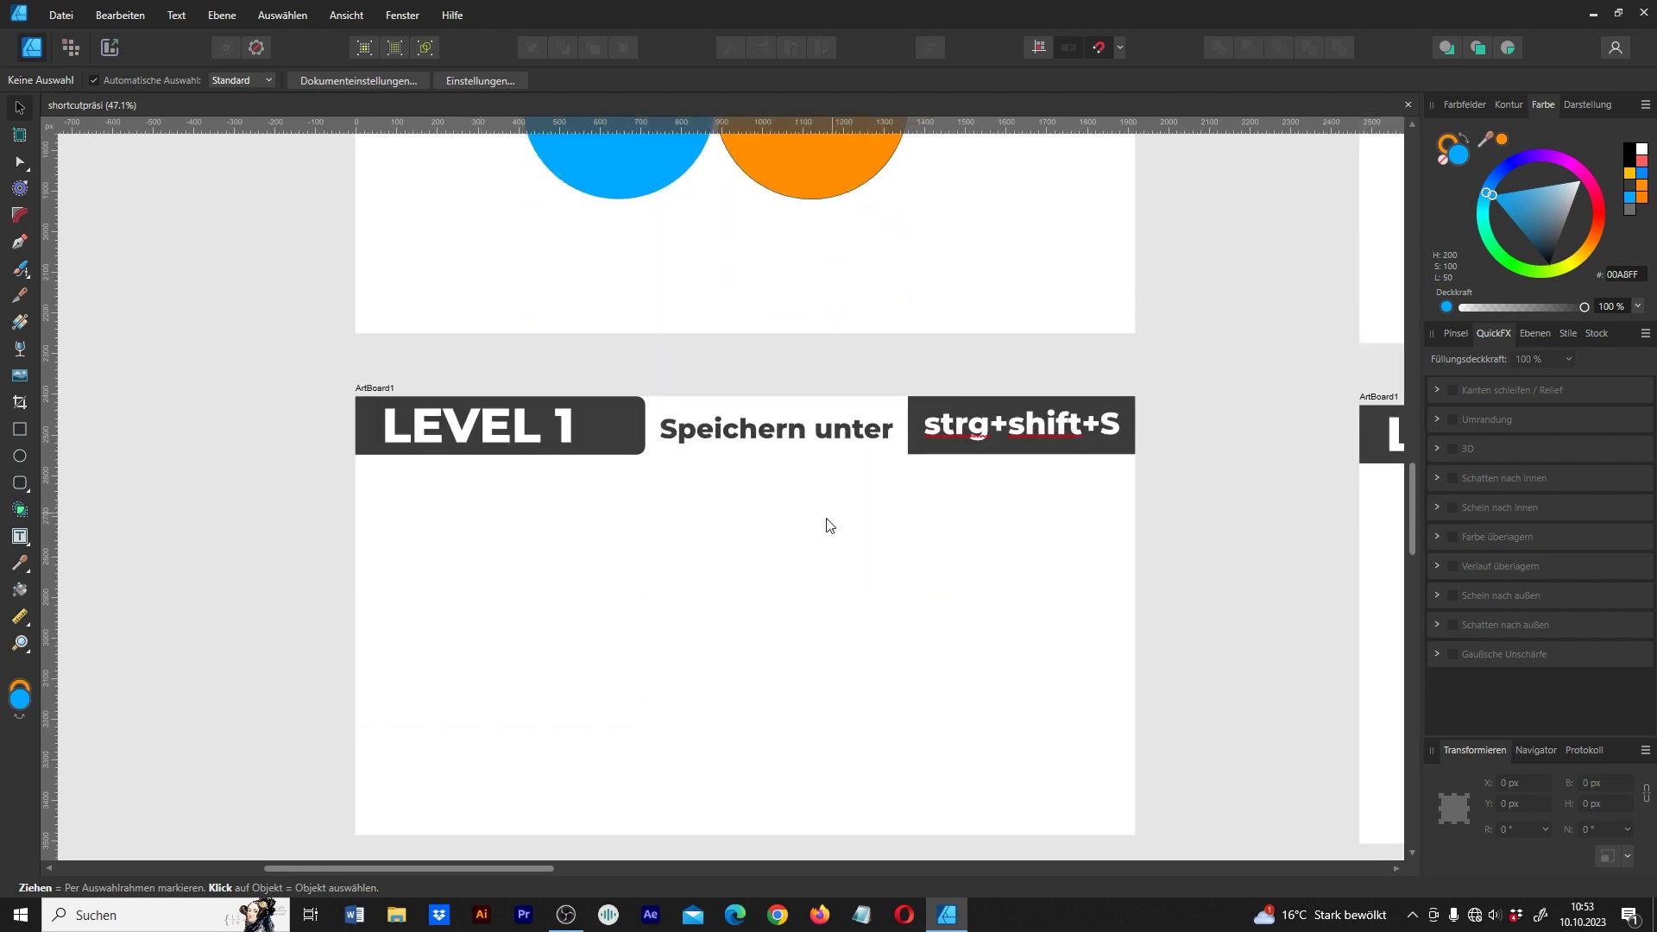
pyautogui.scroll(-1, 824, 530)
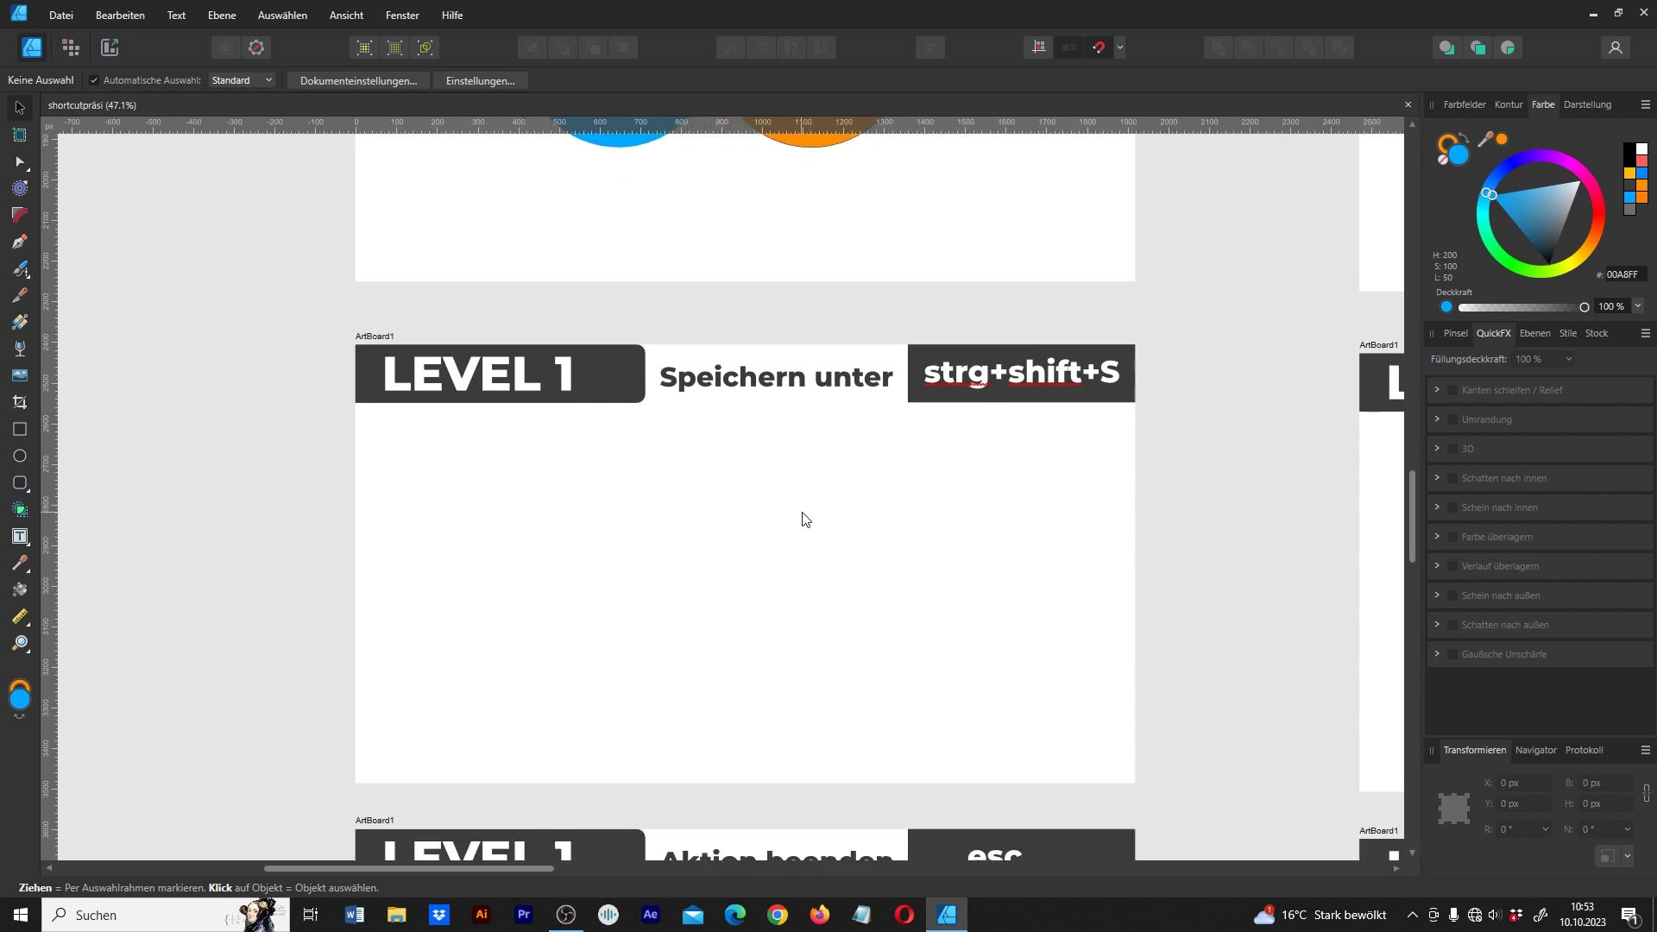
pyautogui.hotkey('ctrl', 'shift', 's')
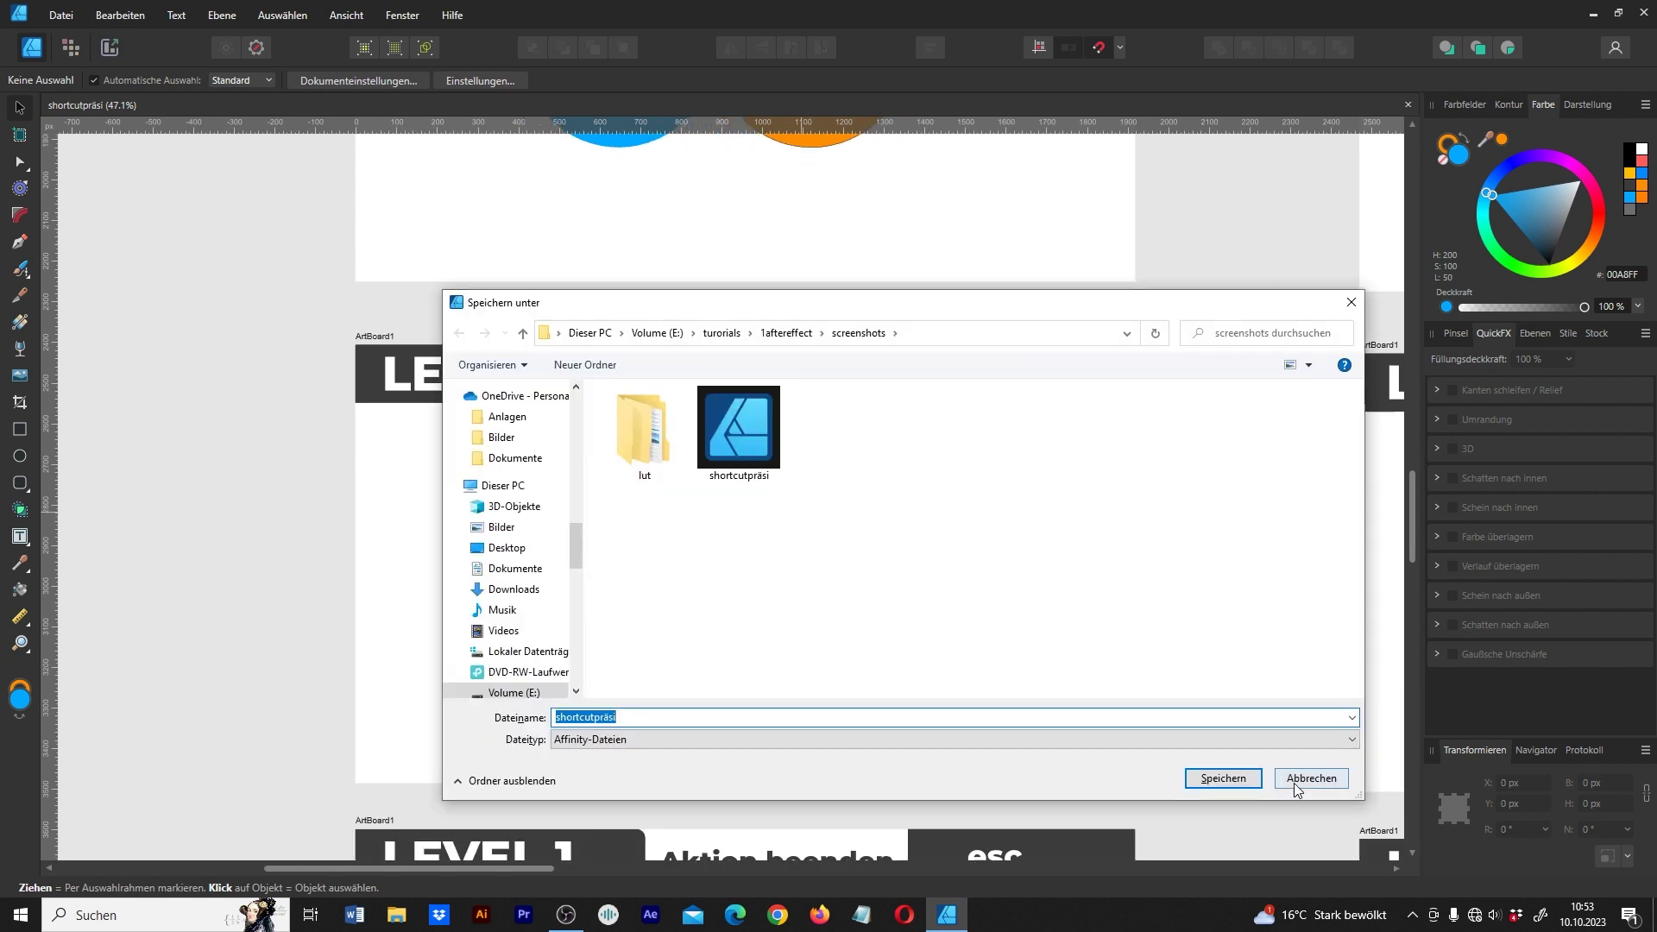
pyautogui.click(1296, 790)
pyautogui.scroll(-2, 897, 628)
pyautogui.scroll(-4, 899, 613)
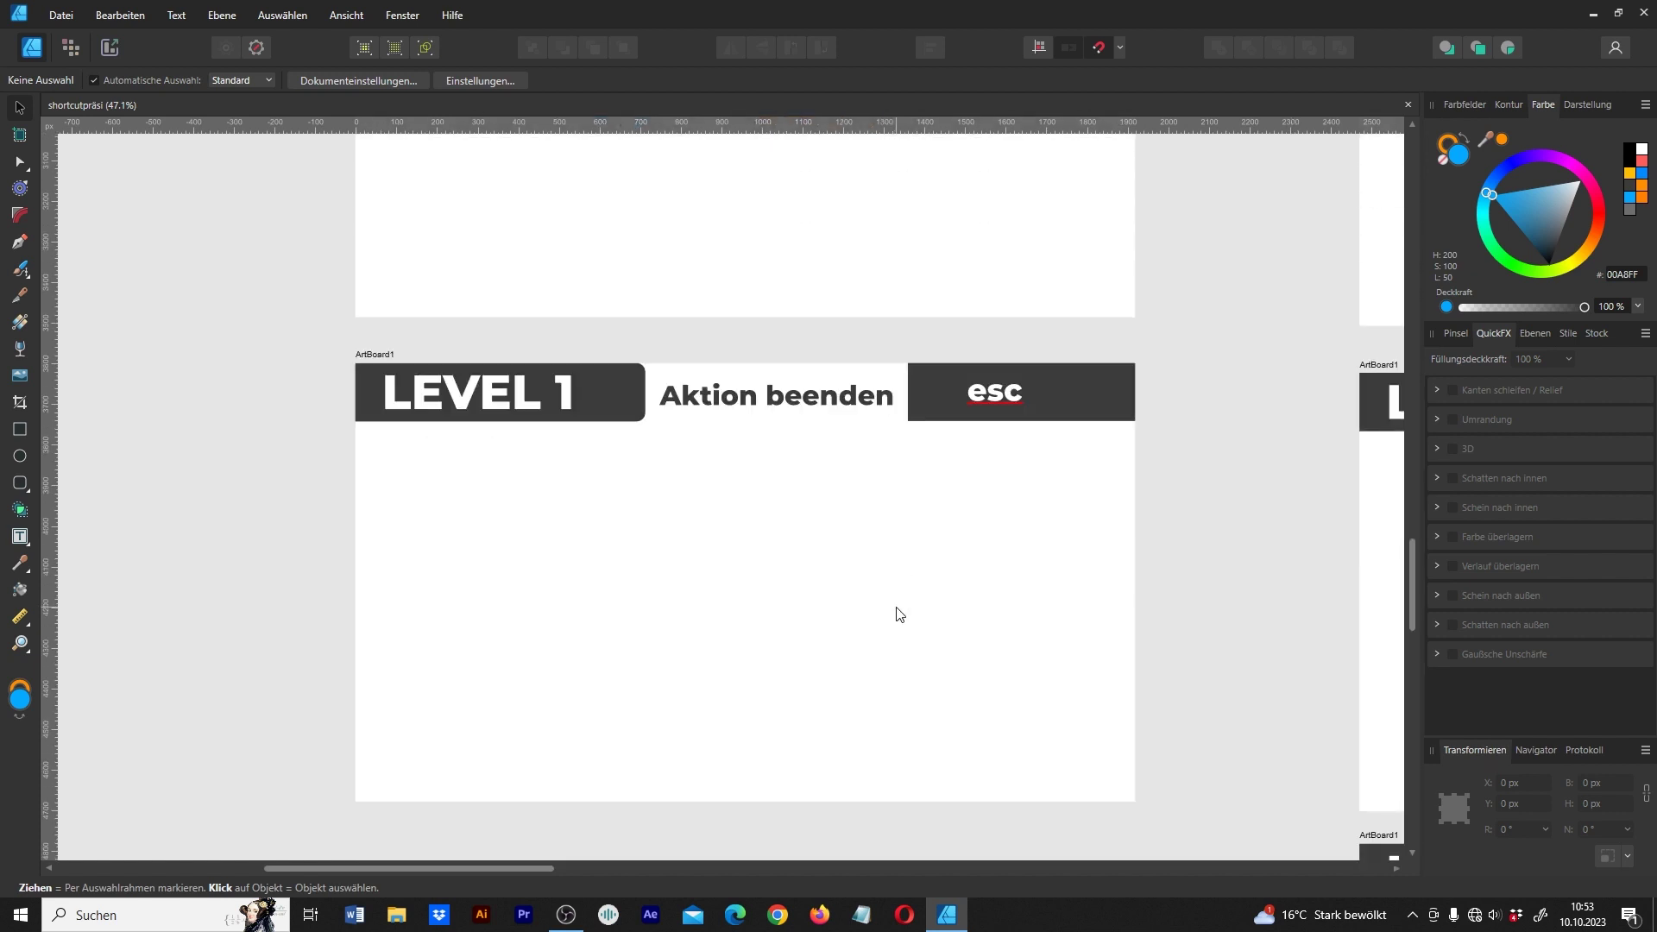
# Step: Draw an open five-node Pen curve on the Aktion beenden artboard, ending it unclosed with Esc
pyautogui.press('p')
pyautogui.click(746, 531)
pyautogui.moveTo(873, 512); pyautogui.dragTo(898, 529)
pyautogui.moveTo(956, 613); pyautogui.dragTo(946, 637)
pyautogui.moveTo(745, 700); pyautogui.dragTo(670, 688)
pyautogui.click(580, 609)
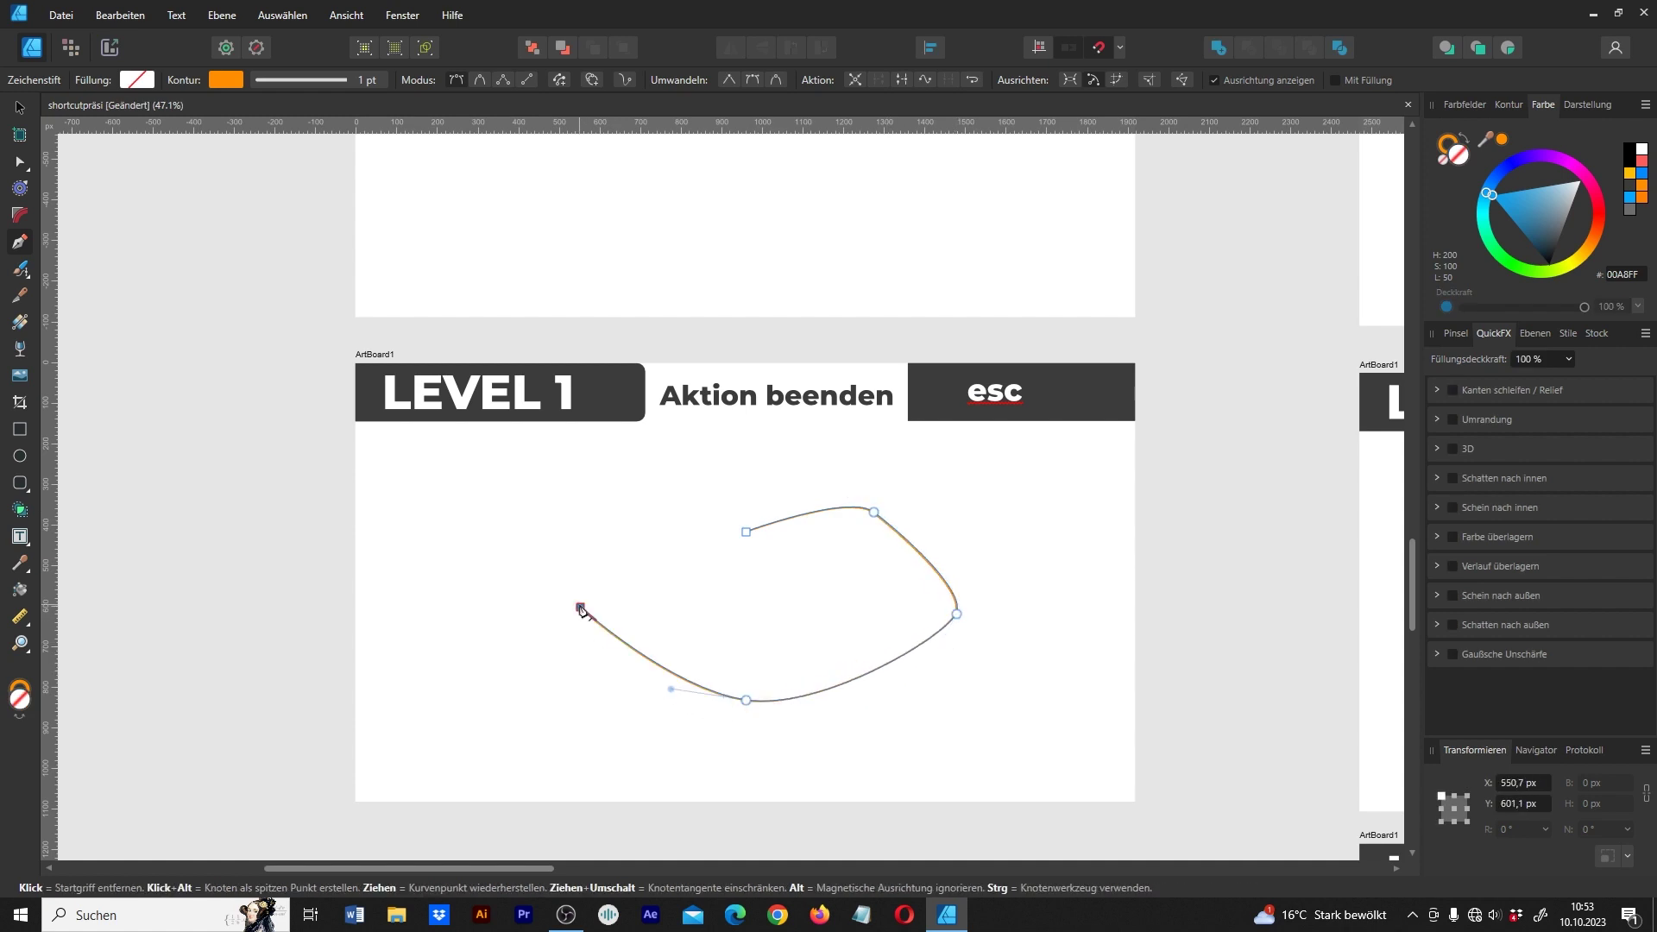
pyautogui.press('Escape')
pyautogui.press('Escape')
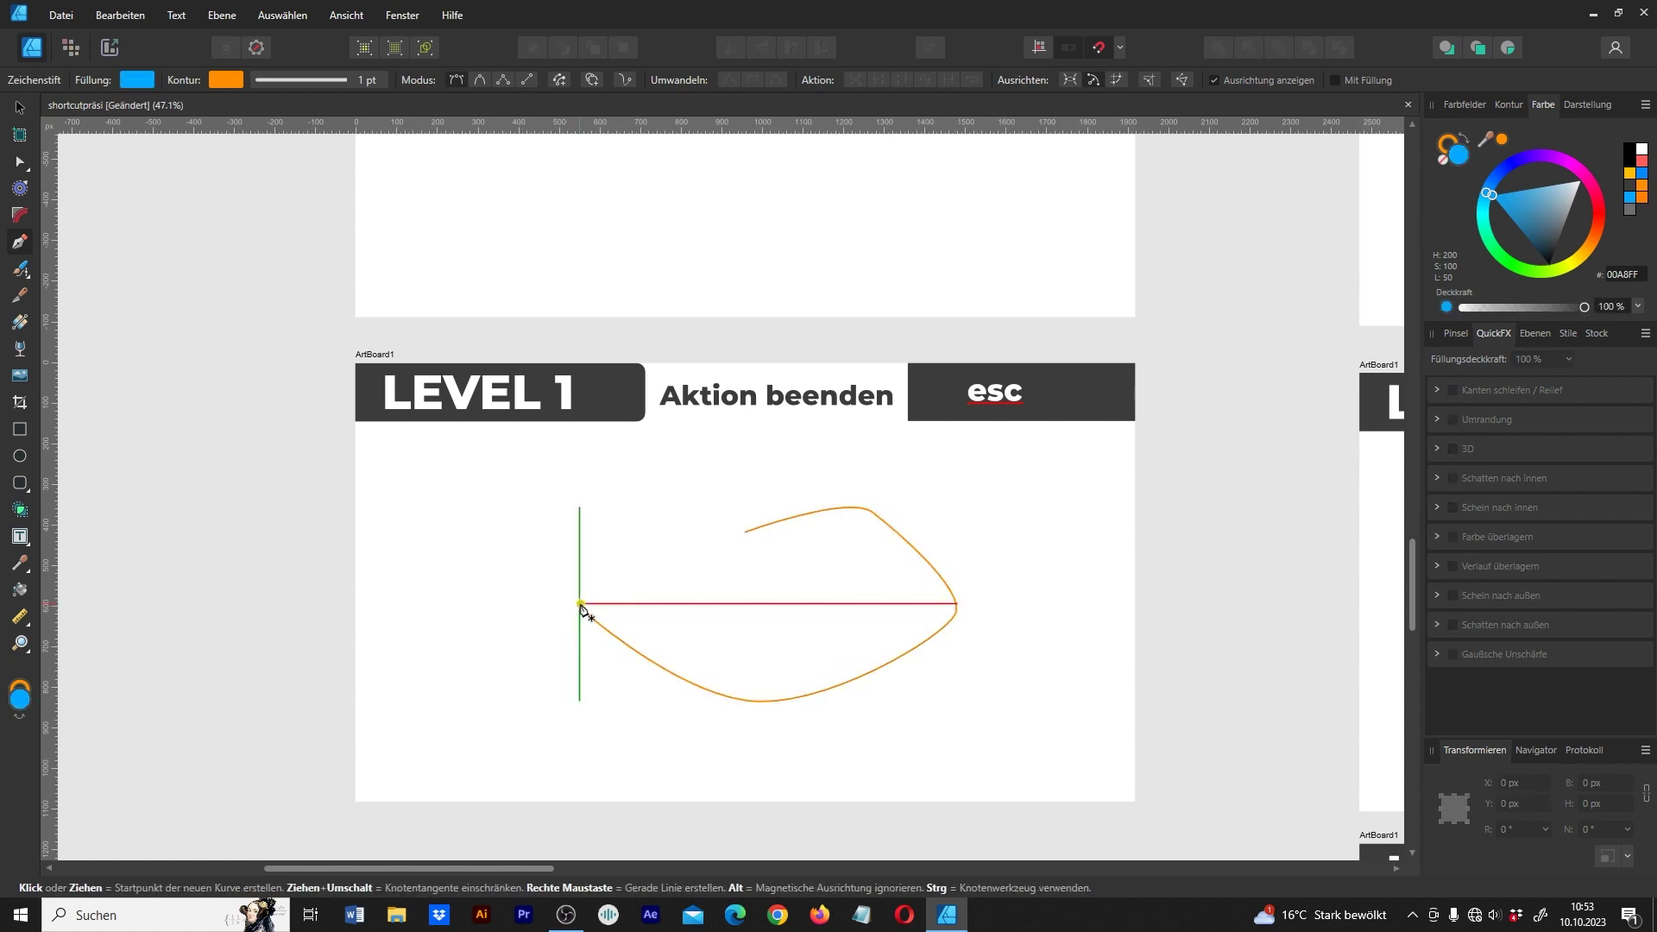
pyautogui.press('v')
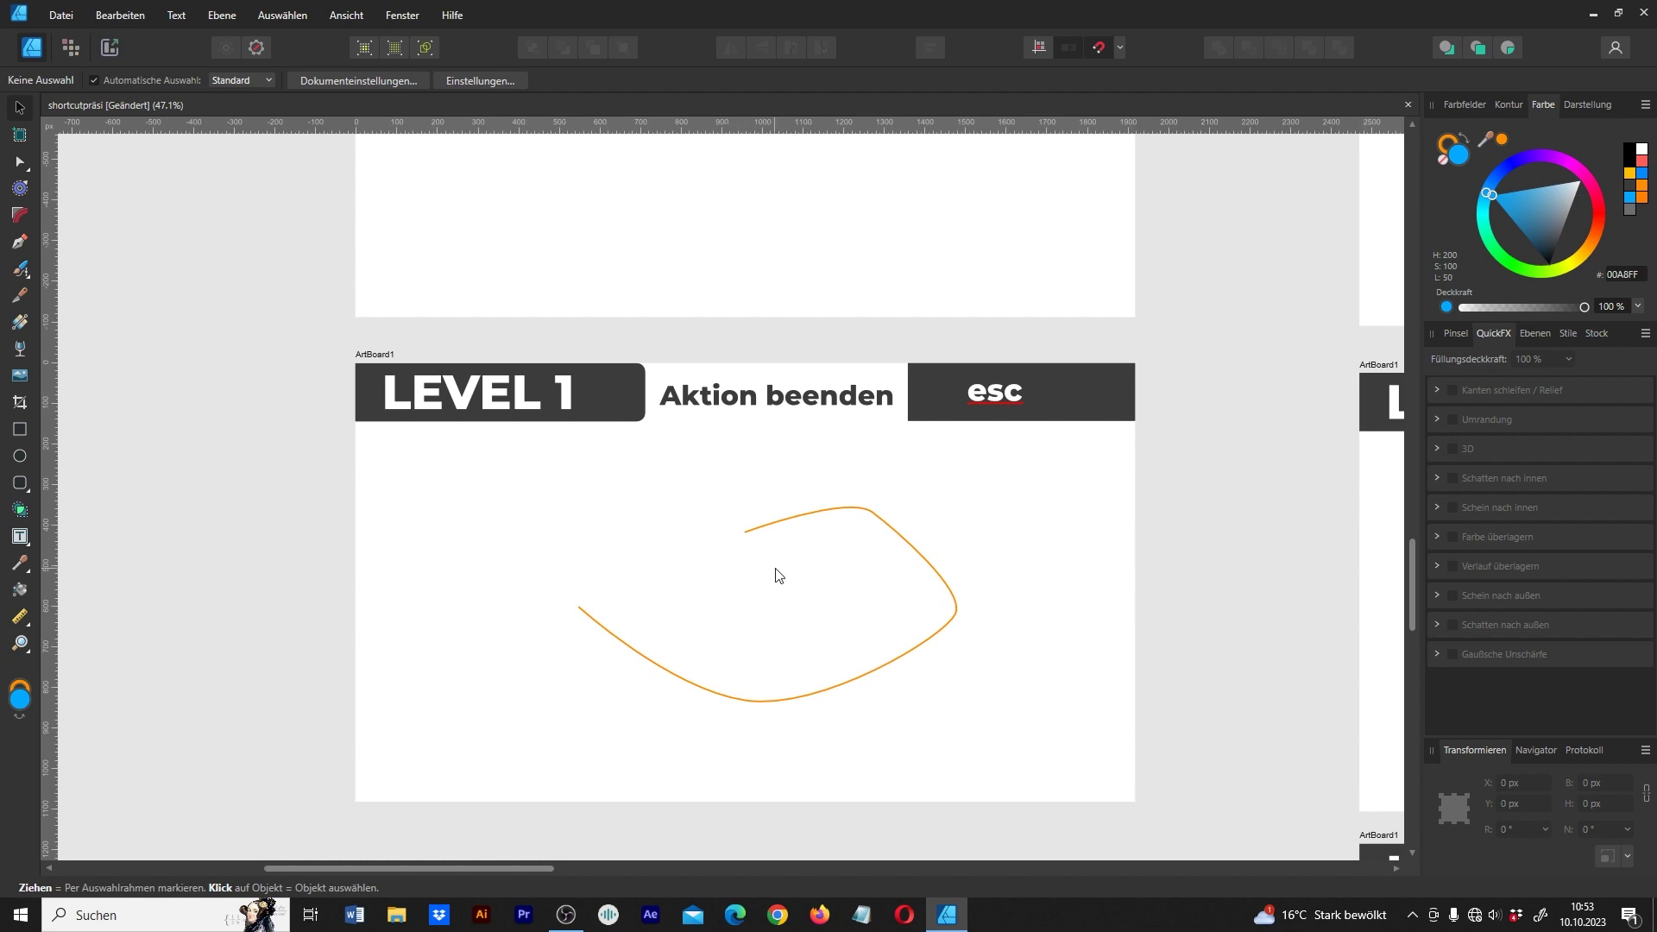
pyautogui.scroll(-5, 779, 576)
# Step: Select the blue and orange circles on the Gruppieren artboard and group them with Ctrl+G
pyautogui.scroll(3, 677, 829)
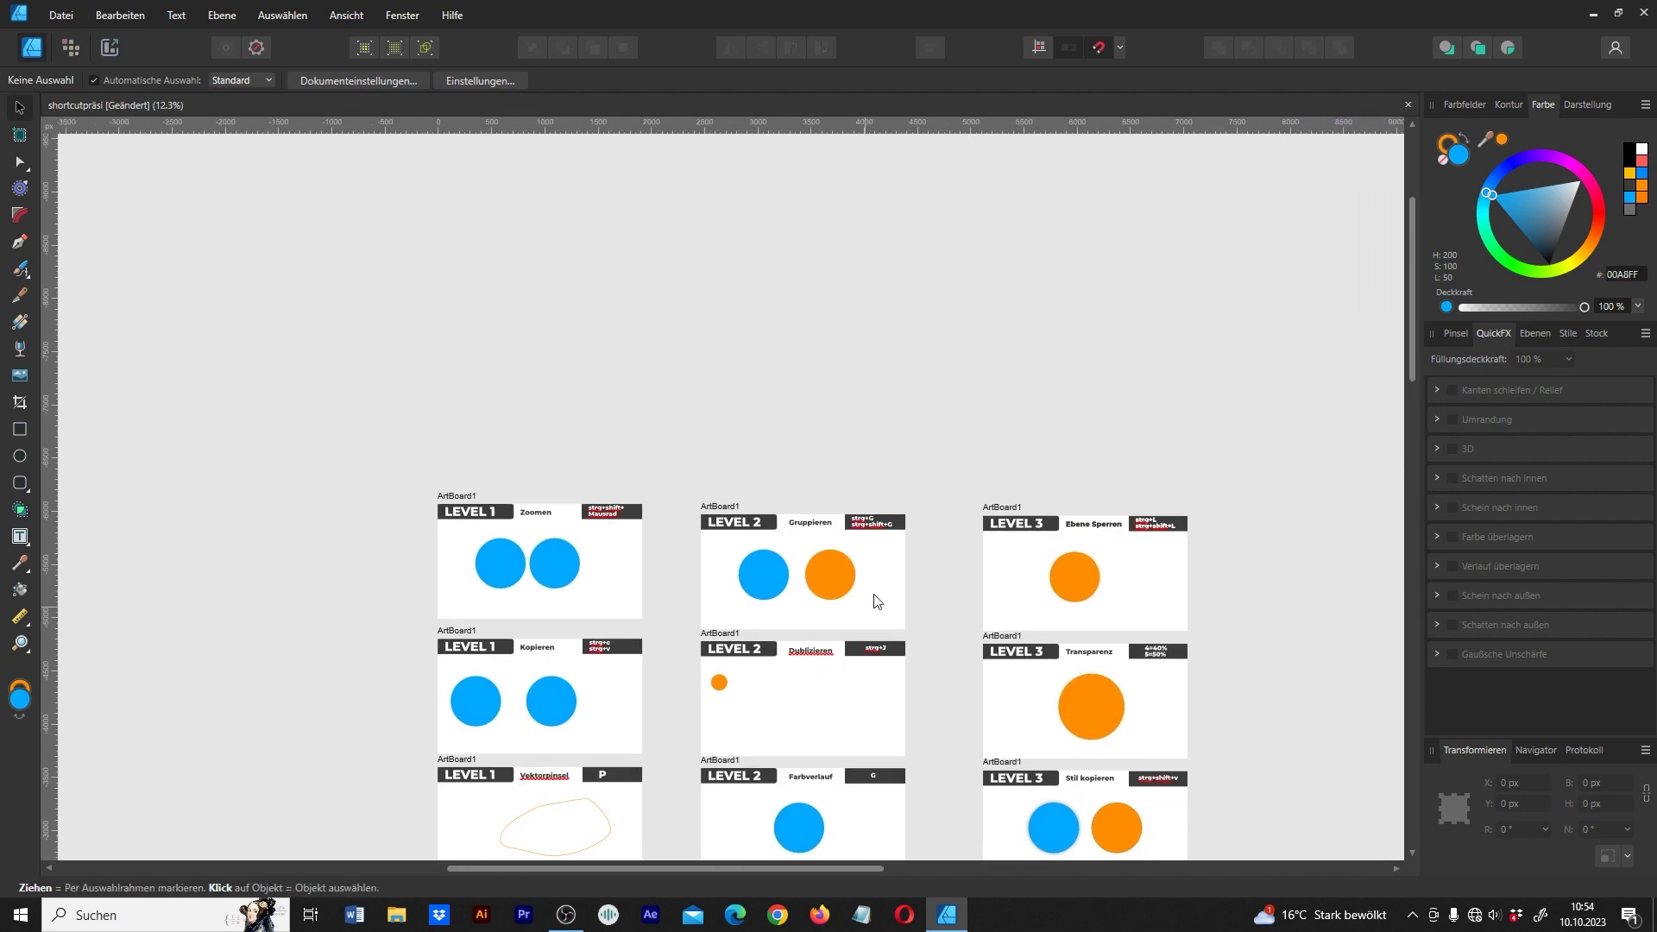
pyautogui.scroll(5, 863, 345)
pyautogui.scroll(1, 604, 428)
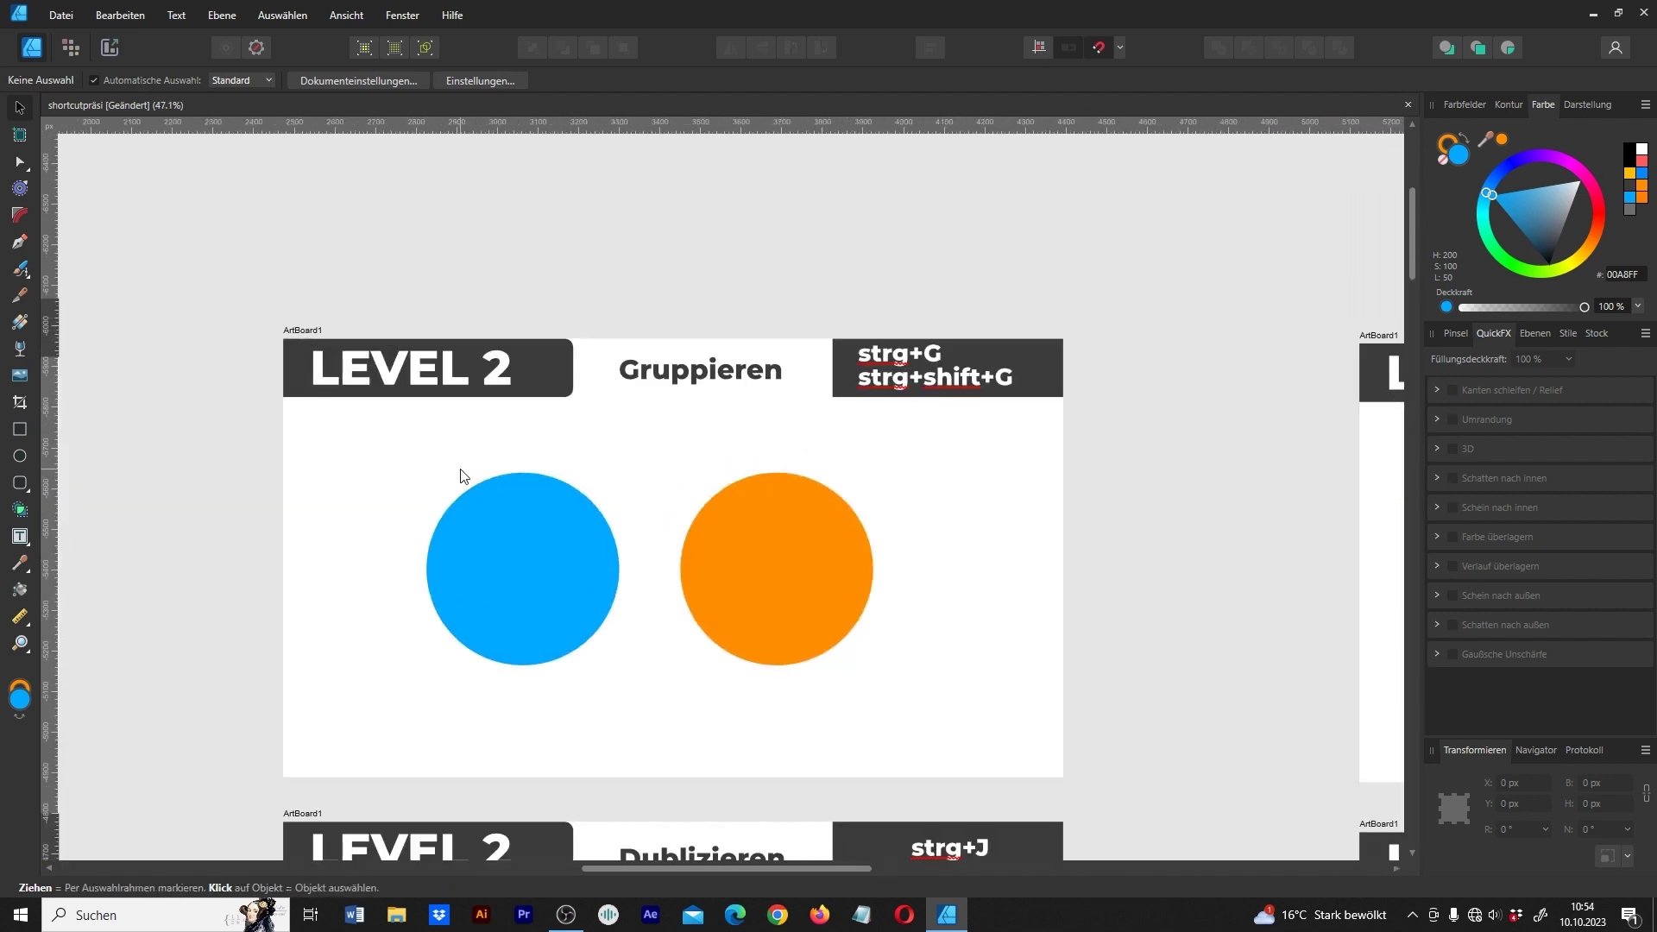
pyautogui.moveTo(321, 430); pyautogui.dragTo(1087, 699)
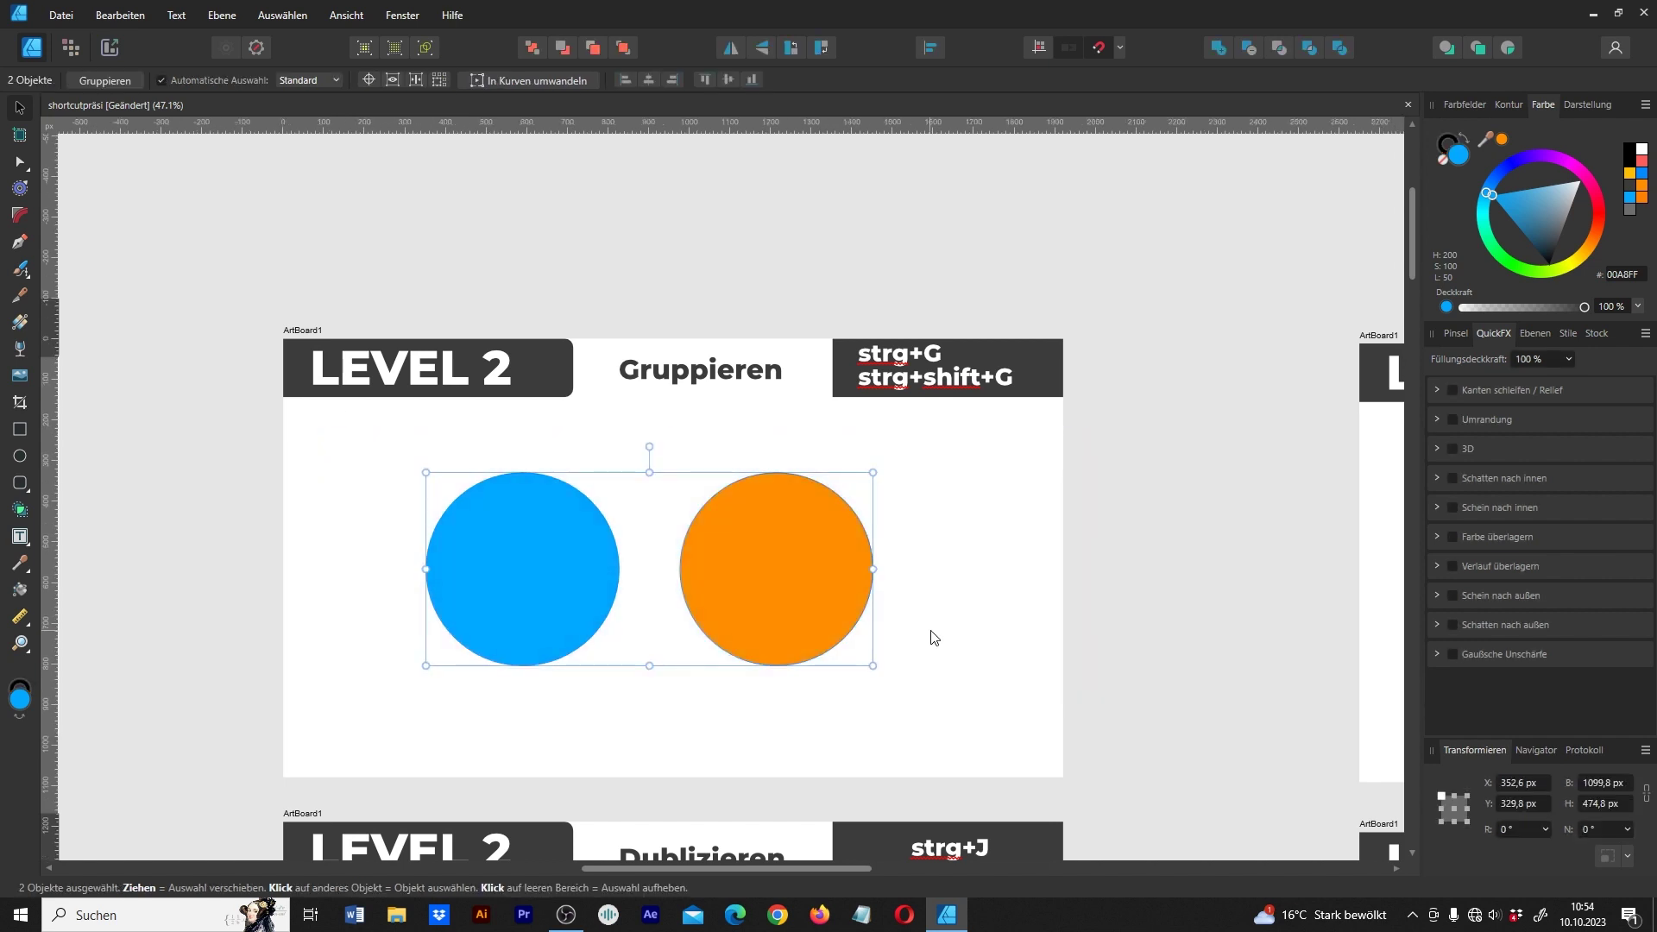
pyautogui.hotkey('ctrl', 'g')
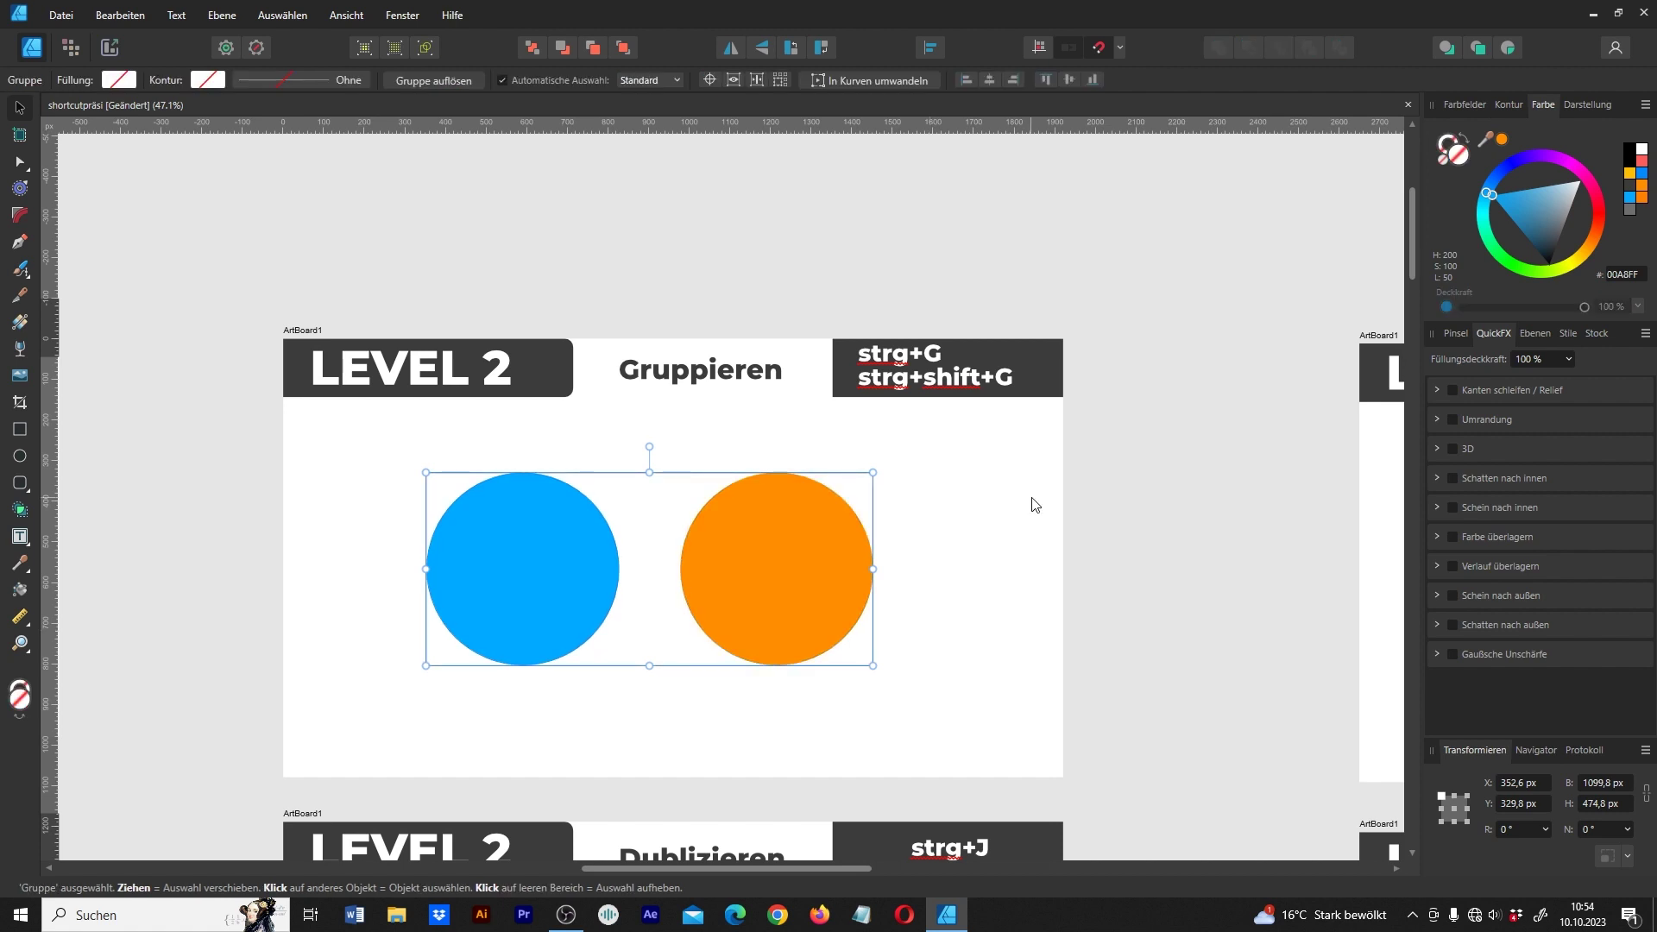
# Step: Move the orange circle slightly to the right, then select the blue circle
pyautogui.click(975, 552)
pyautogui.moveTo(744, 531)
pyautogui.mouseDown()
pyautogui.moveTo(845, 598)
pyautogui.moveTo(760, 545)
pyautogui.mouseUp()
pyautogui.click(501, 560)
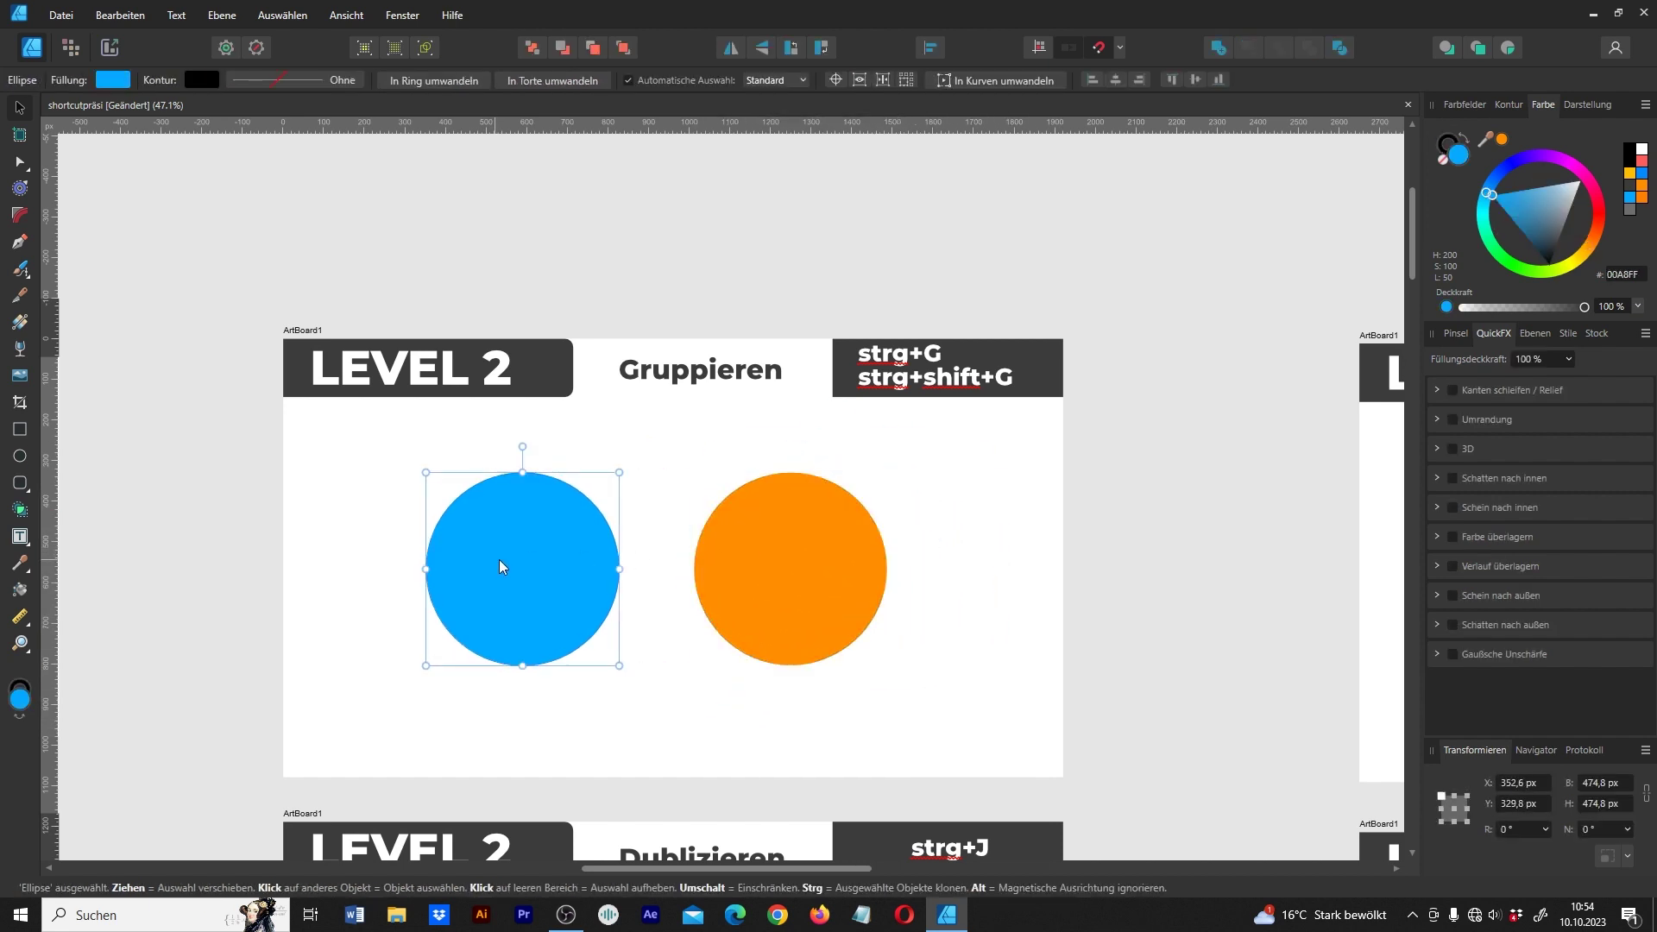
pyautogui.scroll(-5, 603, 582)
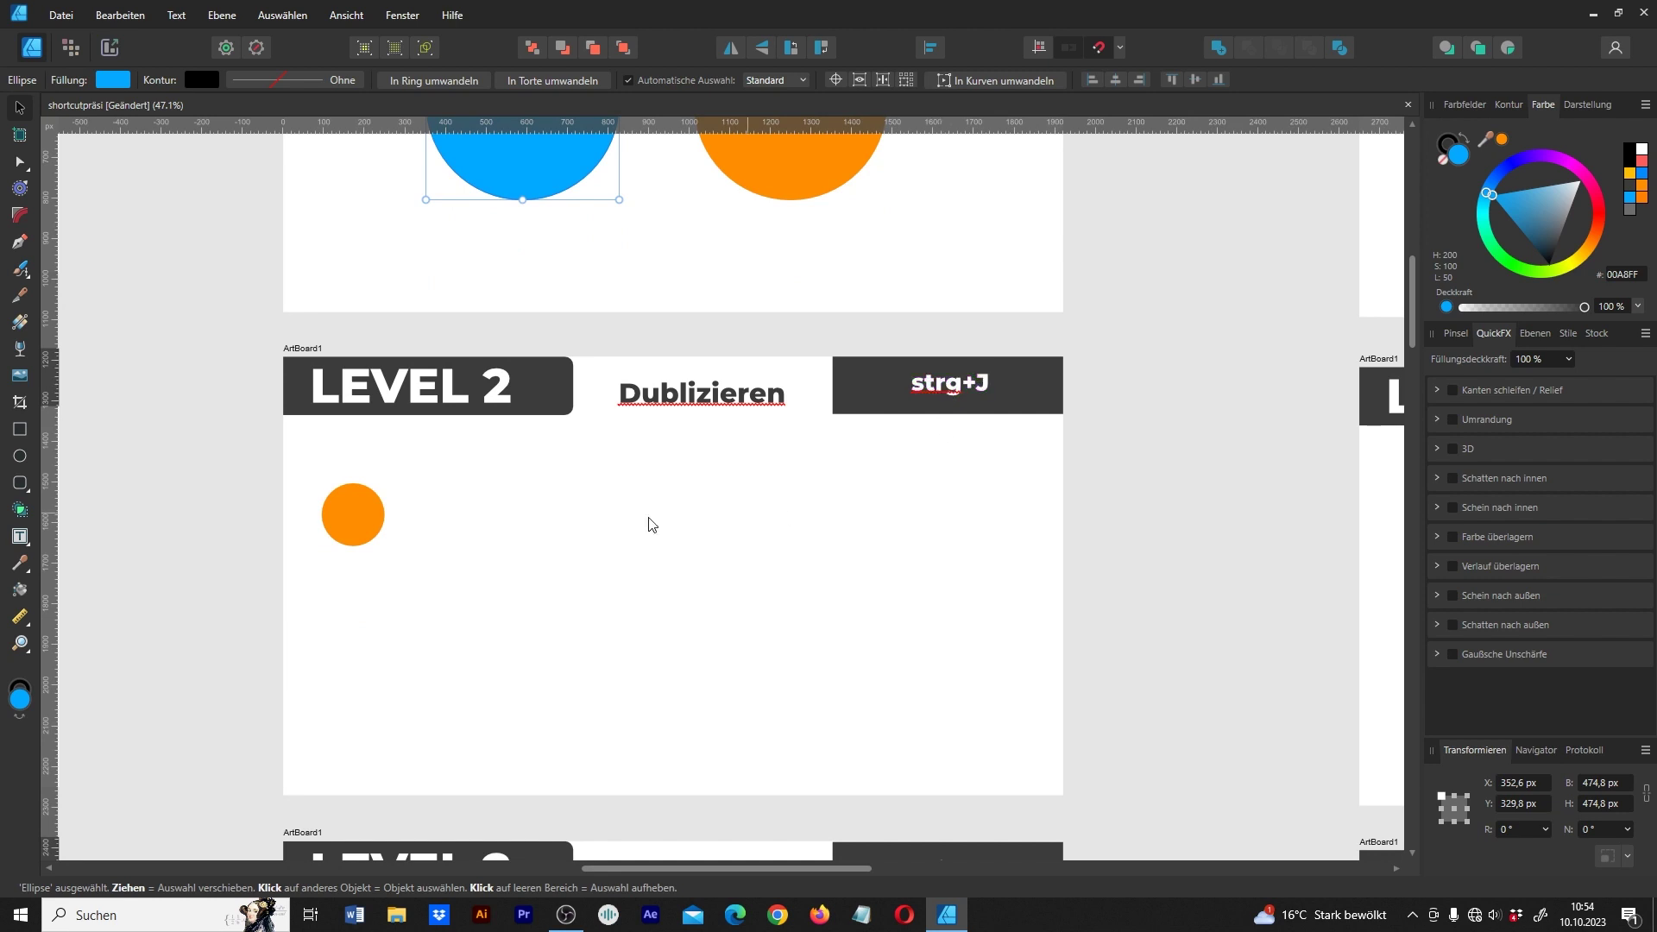
# Step: Duplicate the orange circle on the Dublizieren artboard and place the copy to its right
pyautogui.scroll(-3, 318, 542)
pyautogui.scroll(-2, 318, 542)
pyautogui.scroll(4, 599, 670)
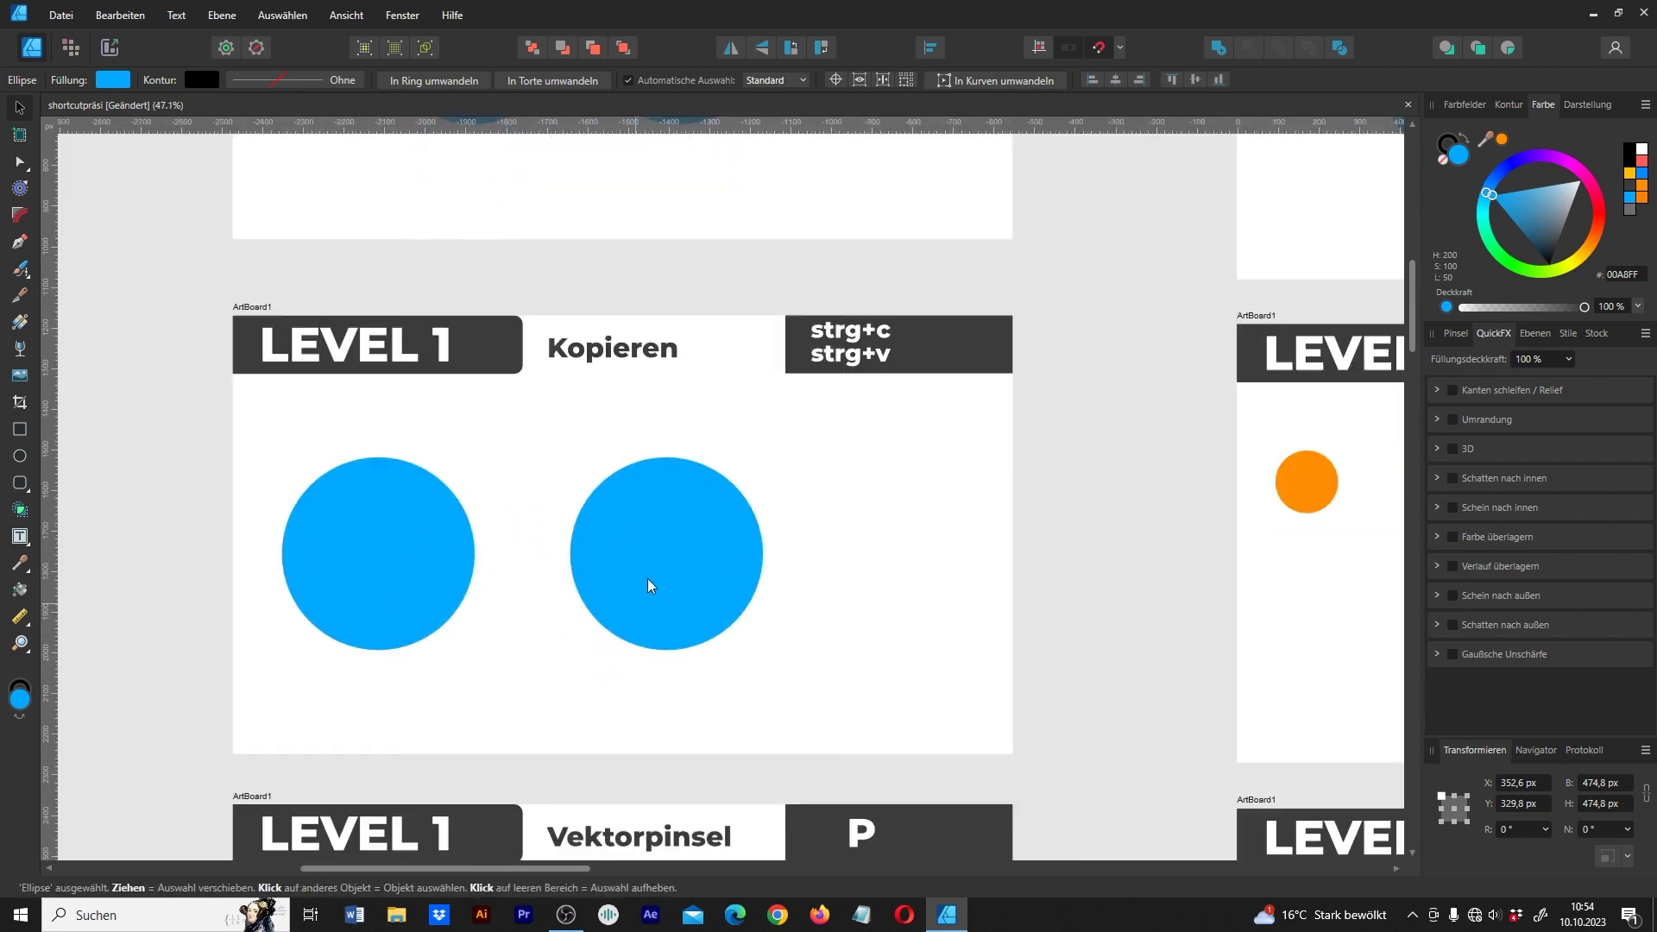
pyautogui.hscroll(5, 656, 552)
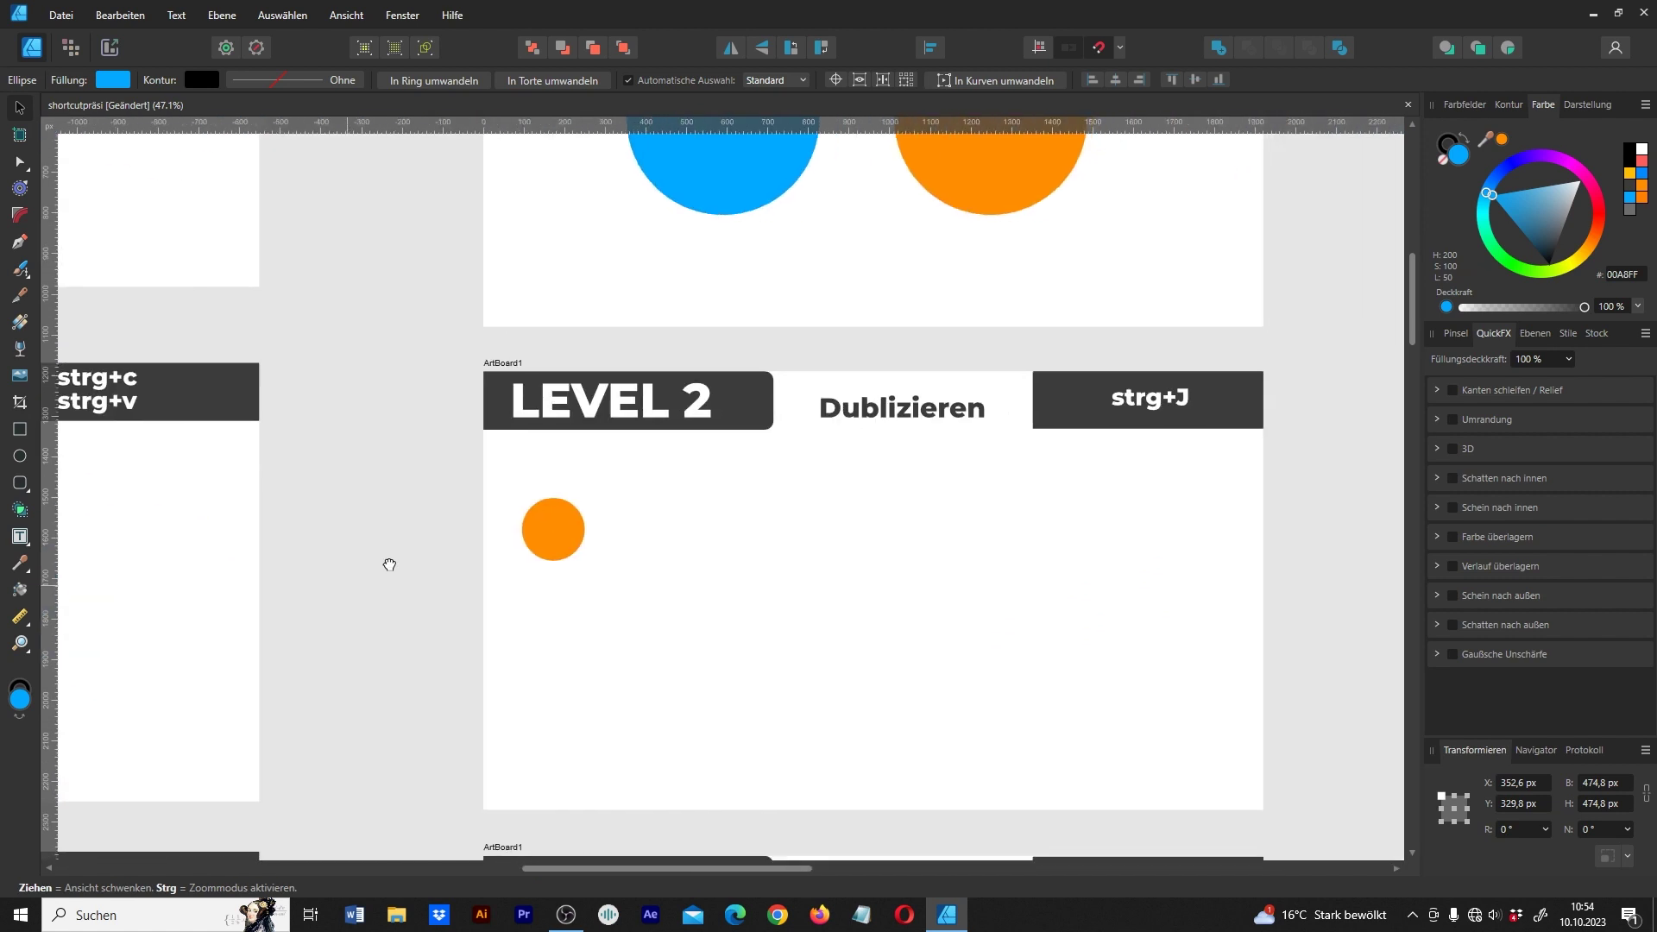
pyautogui.scroll(3, 431, 565)
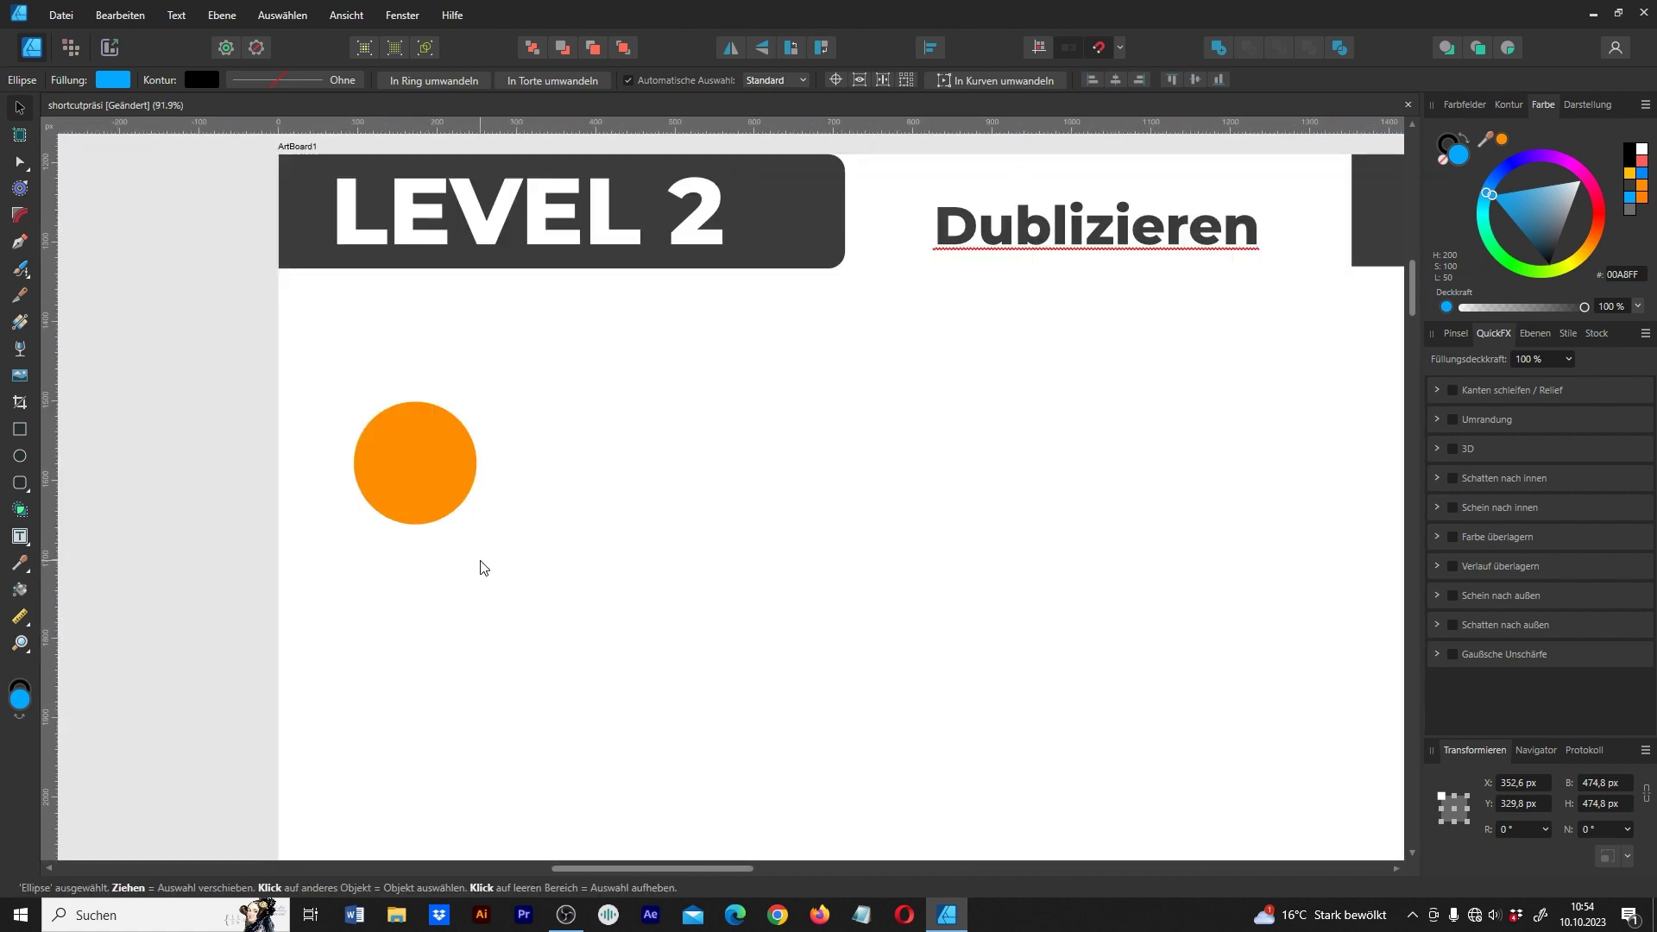
pyautogui.click(442, 499)
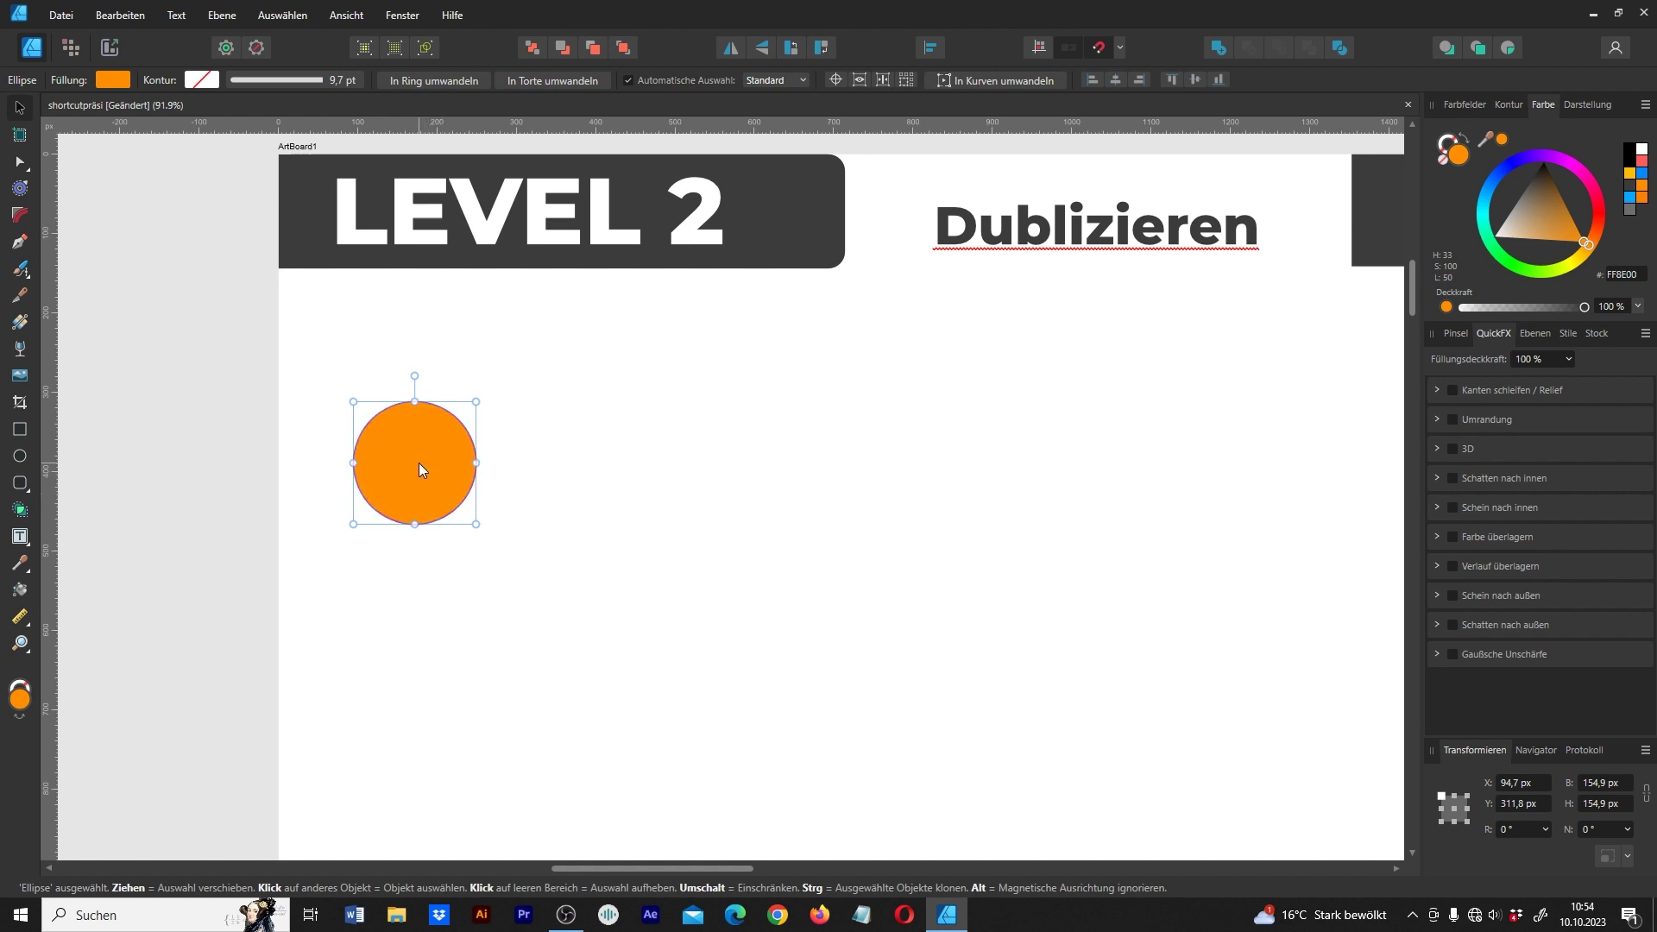
pyautogui.moveTo(417, 463); pyautogui.dragTo(580, 465)
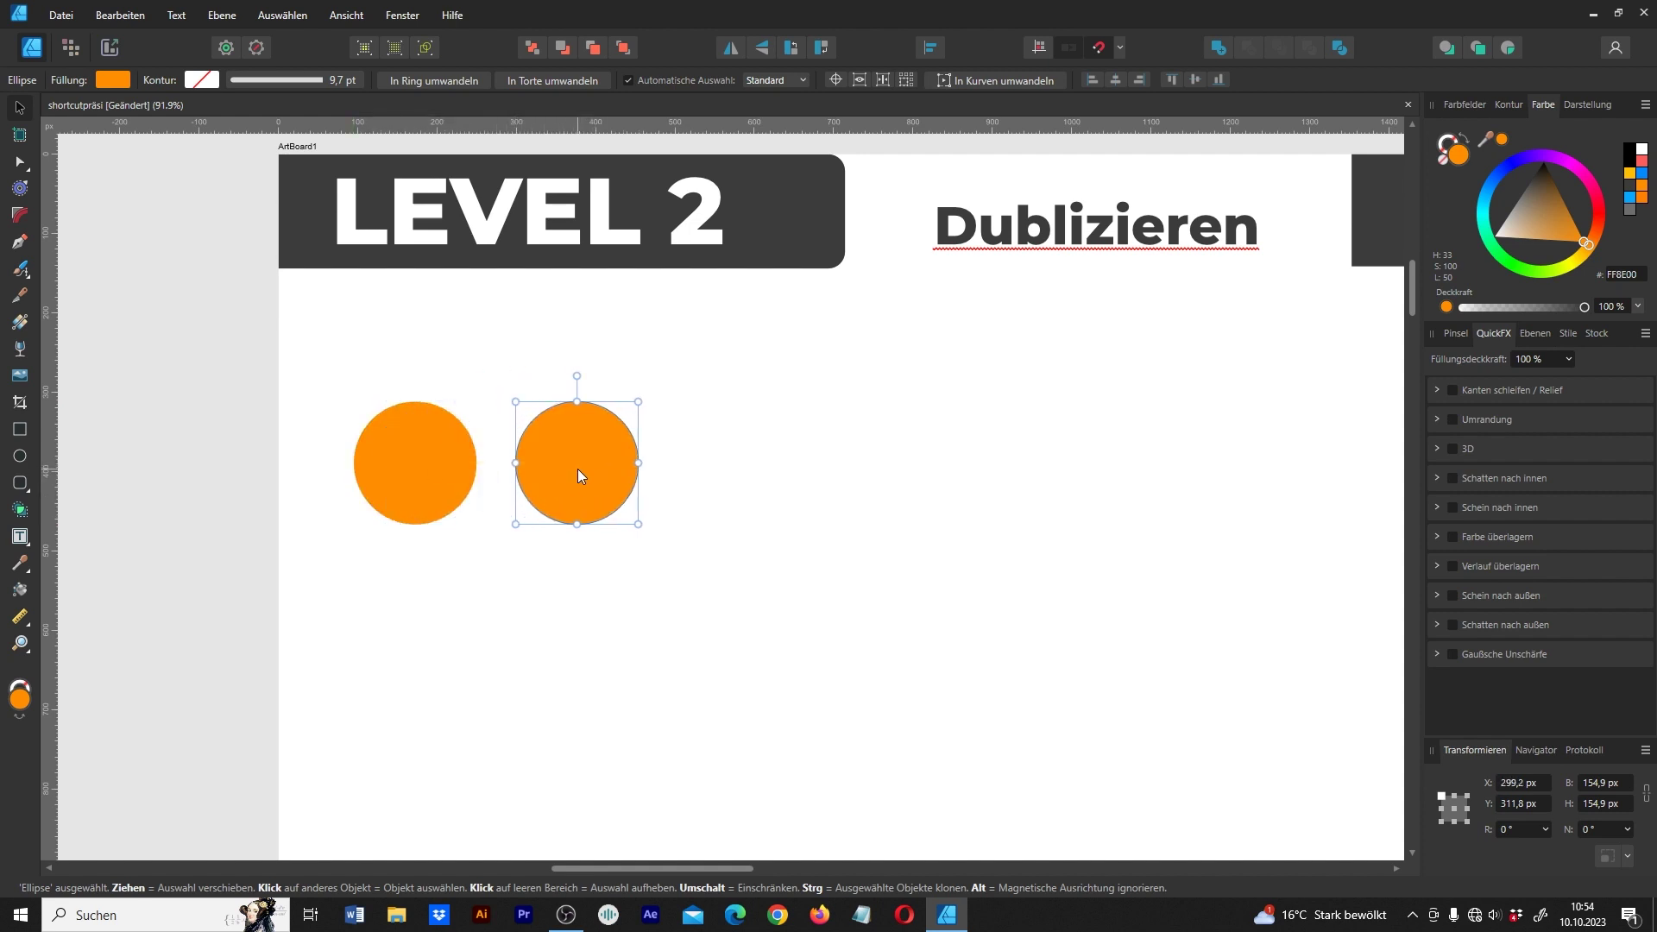
# Step: Repeat the duplicate with Ctrl+J until nine evenly spaced orange circles form a row
pyautogui.hotkey('ctrl', 'j')
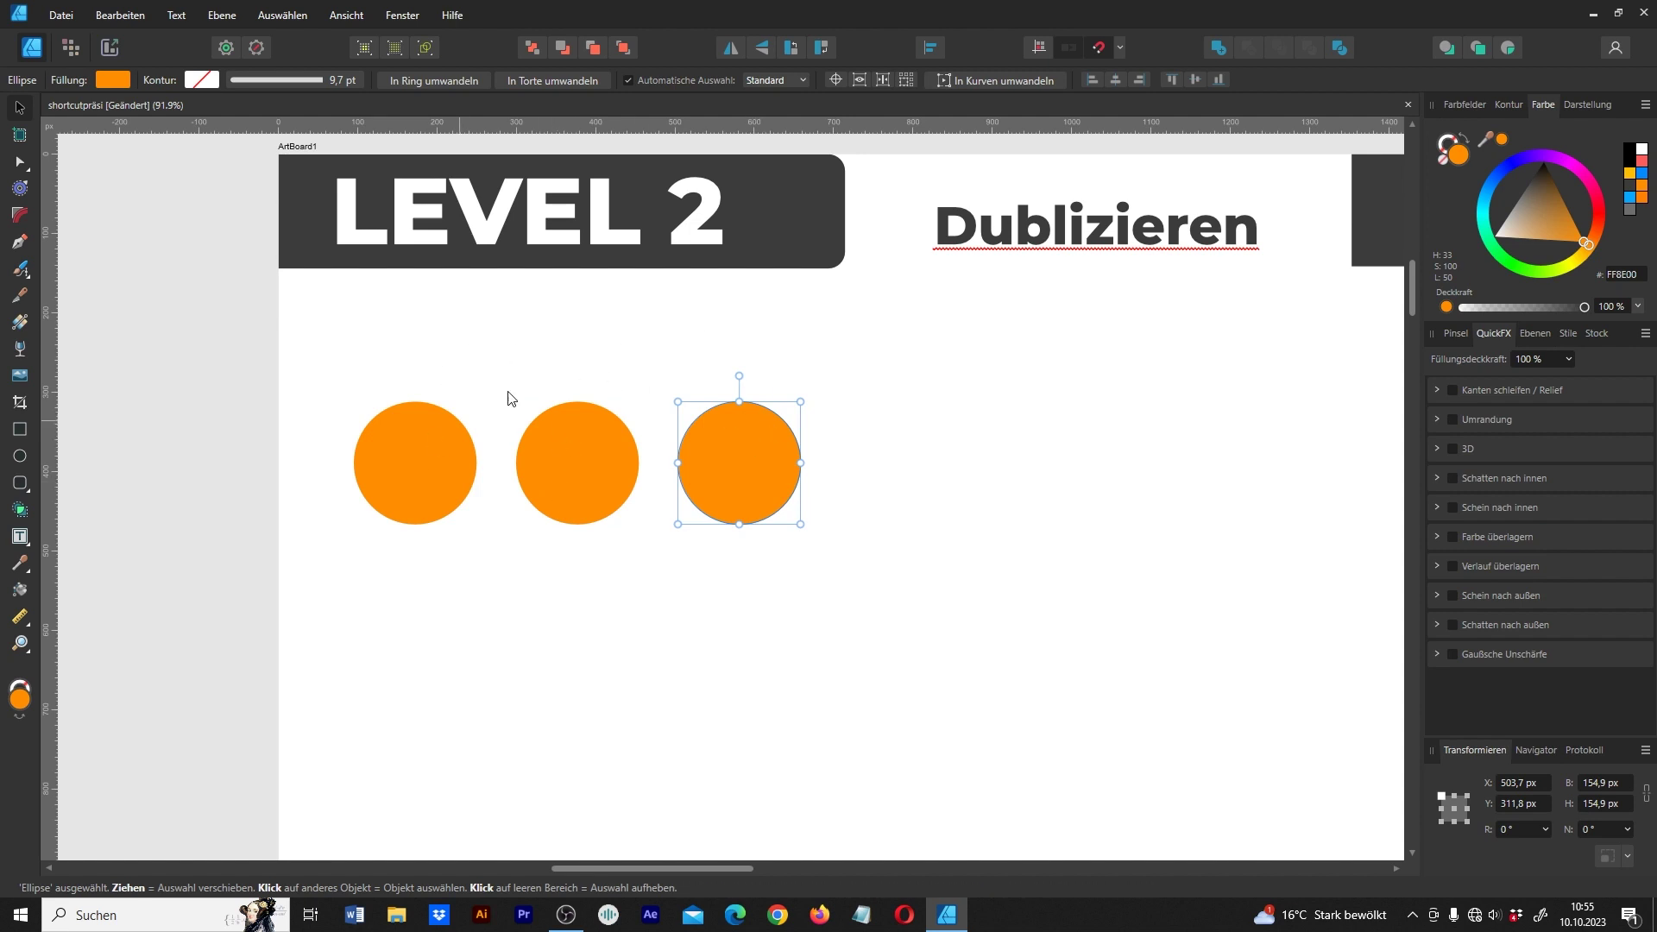
pyautogui.hotkey('ctrl', 'j')
pyautogui.hotkey('ctrl', 'j')
pyautogui.hotkey('ctrl', 'j')
pyautogui.hotkey('ctrl', 'j')
pyautogui.hotkey('ctrl', 'j')
pyautogui.hotkey('ctrl', 'j')
pyautogui.scroll(-4, 685, 510)
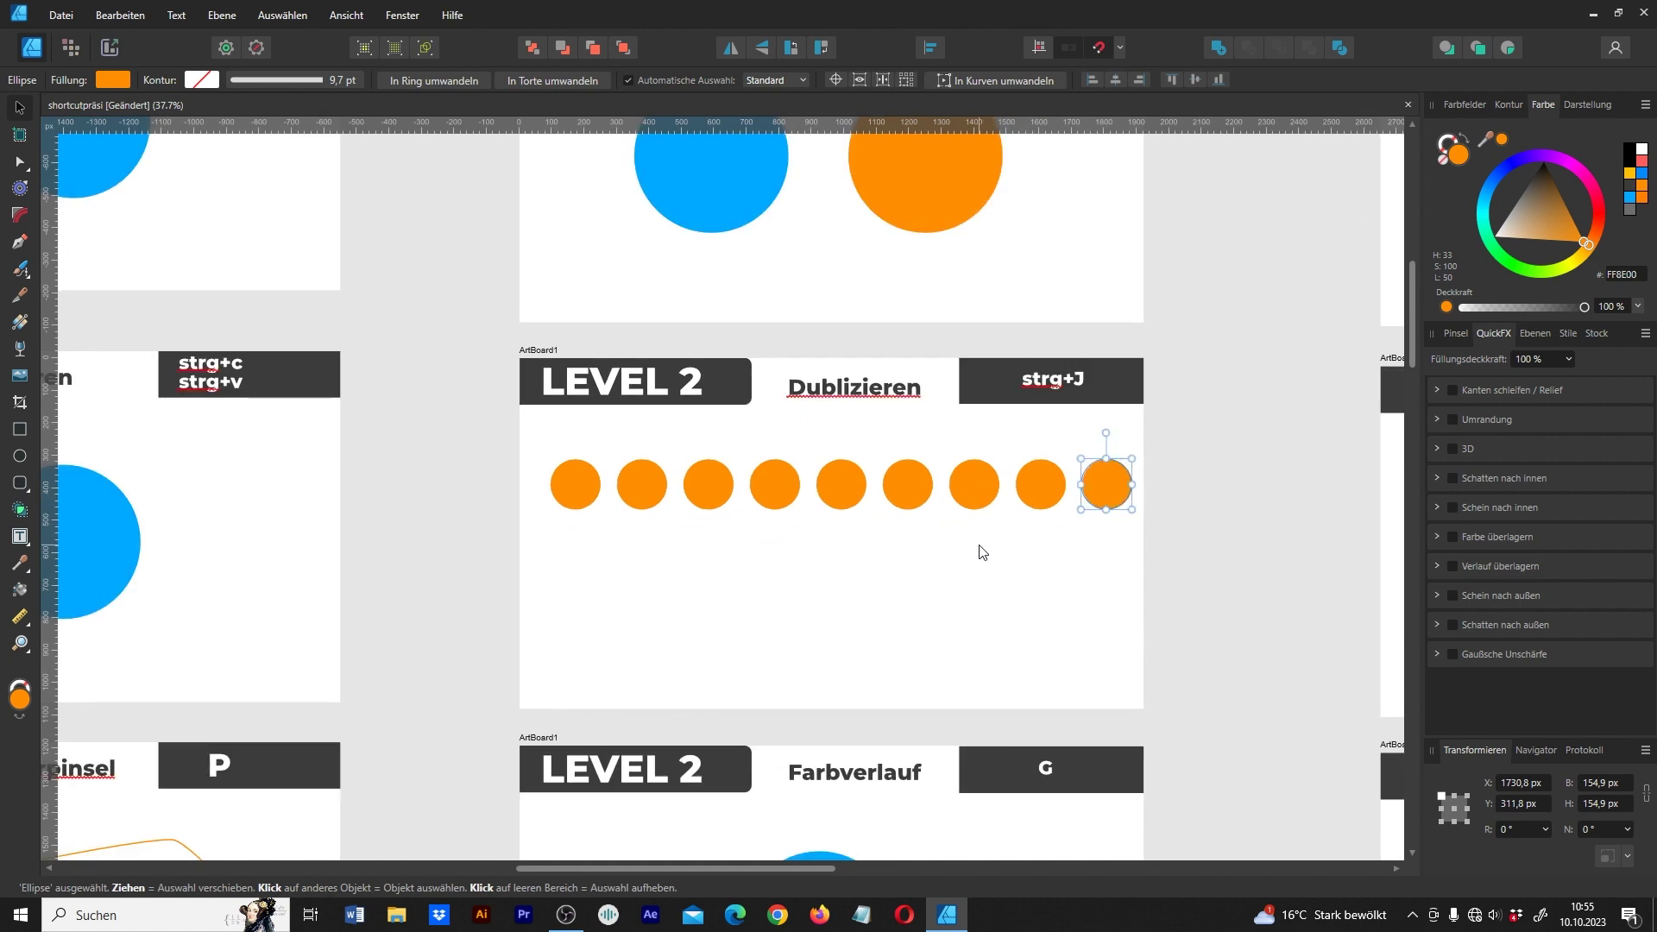
pyautogui.scroll(-1, 945, 553)
pyautogui.scroll(-2, 954, 552)
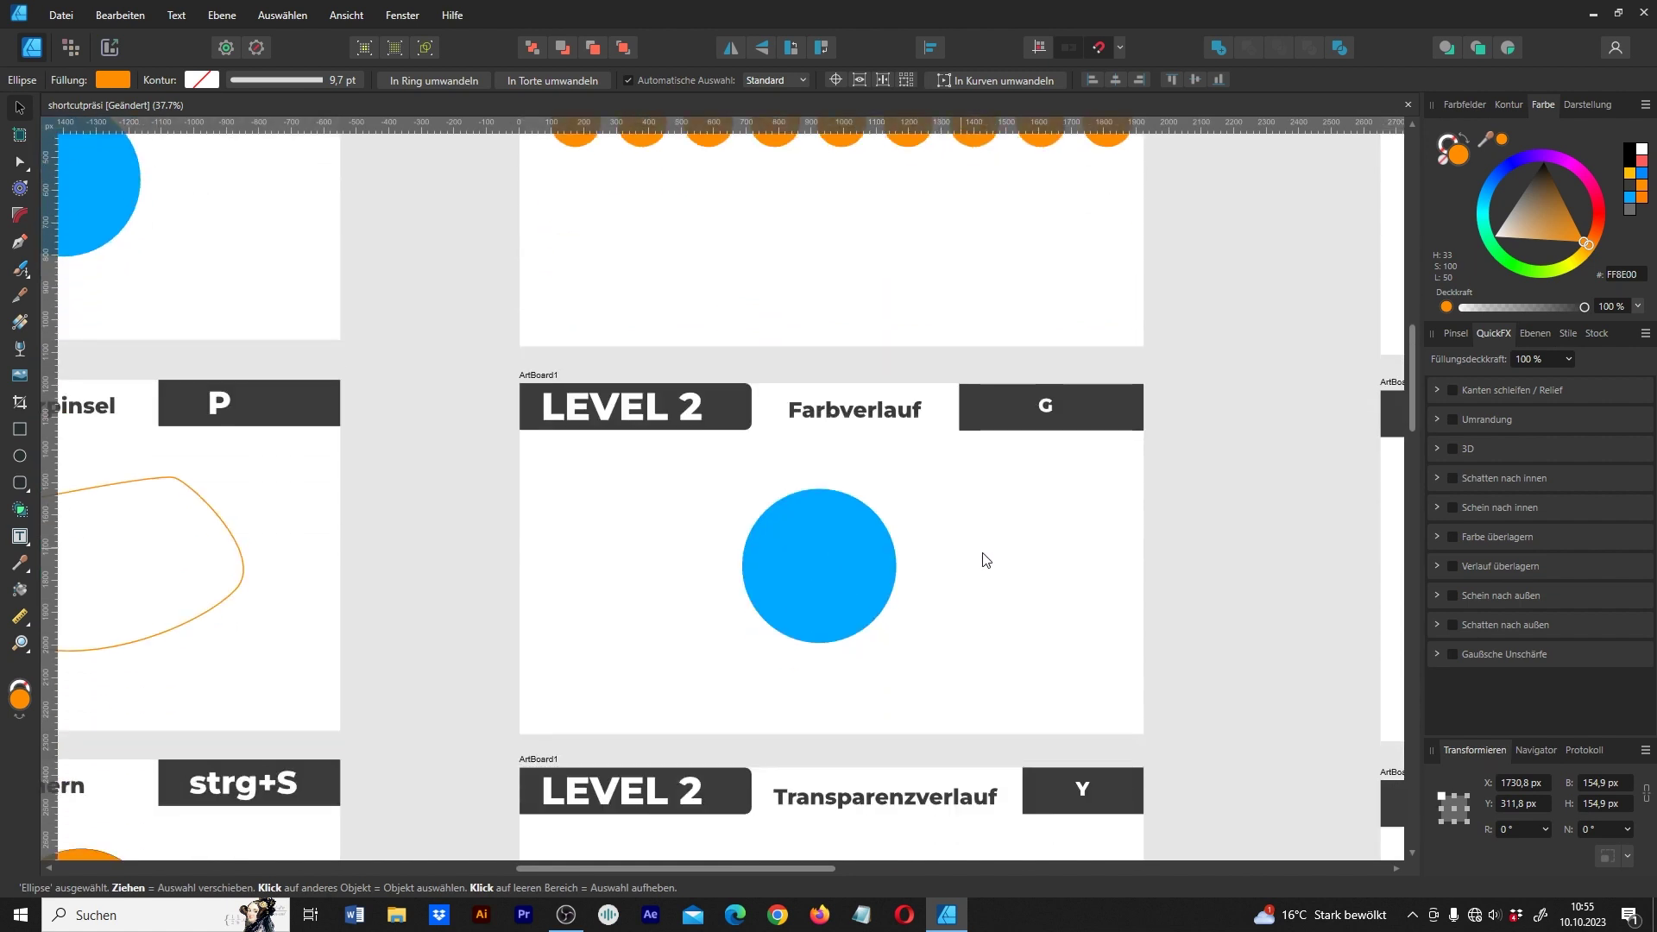
# Step: Give the Farbverlauf circle a Radial gradient fill centred near its middle
pyautogui.scroll(3, 1026, 570)
pyautogui.click(711, 549)
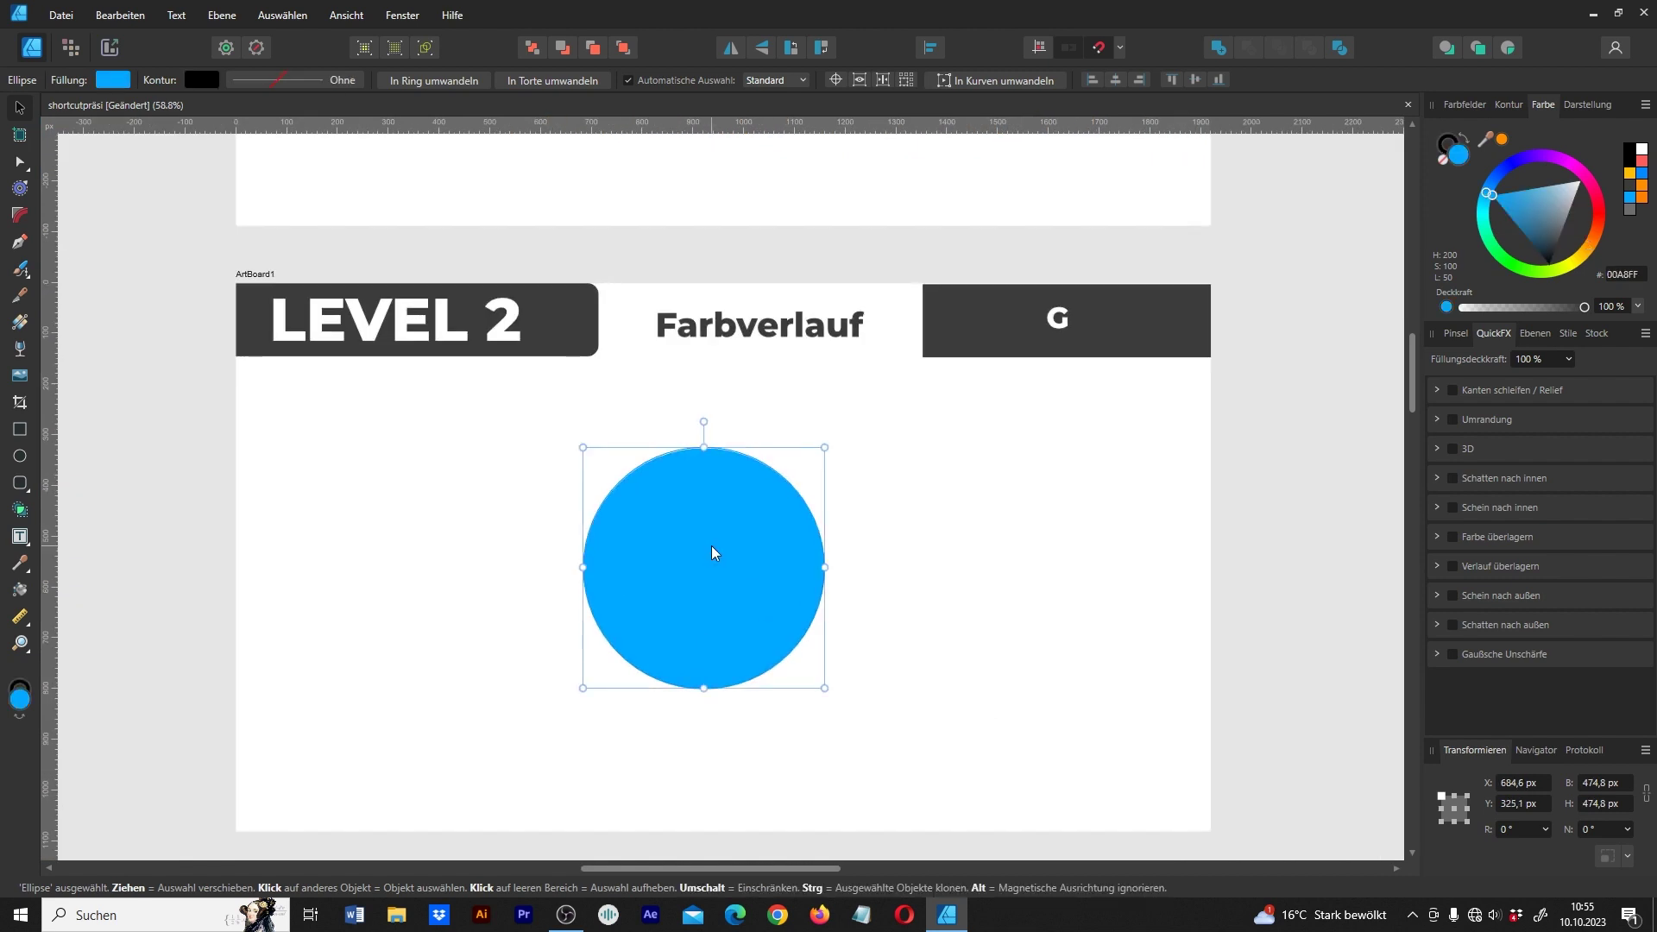
pyautogui.press('g')
pyautogui.moveTo(589, 399); pyautogui.dragTo(787, 692)
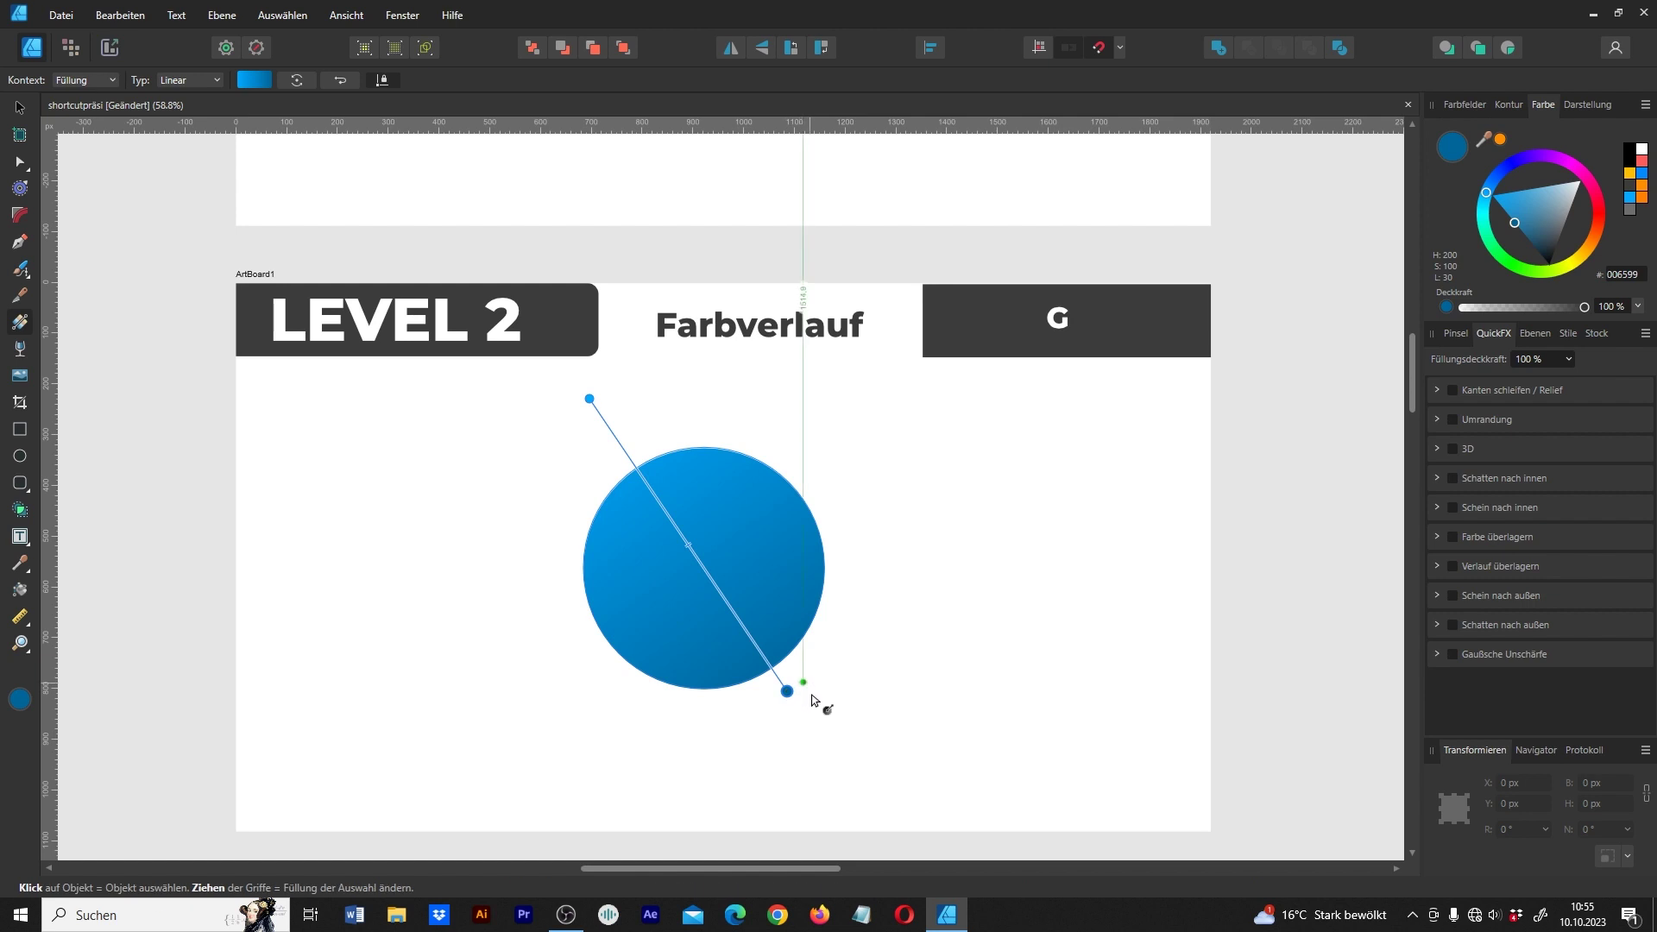
pyautogui.click(182, 86)
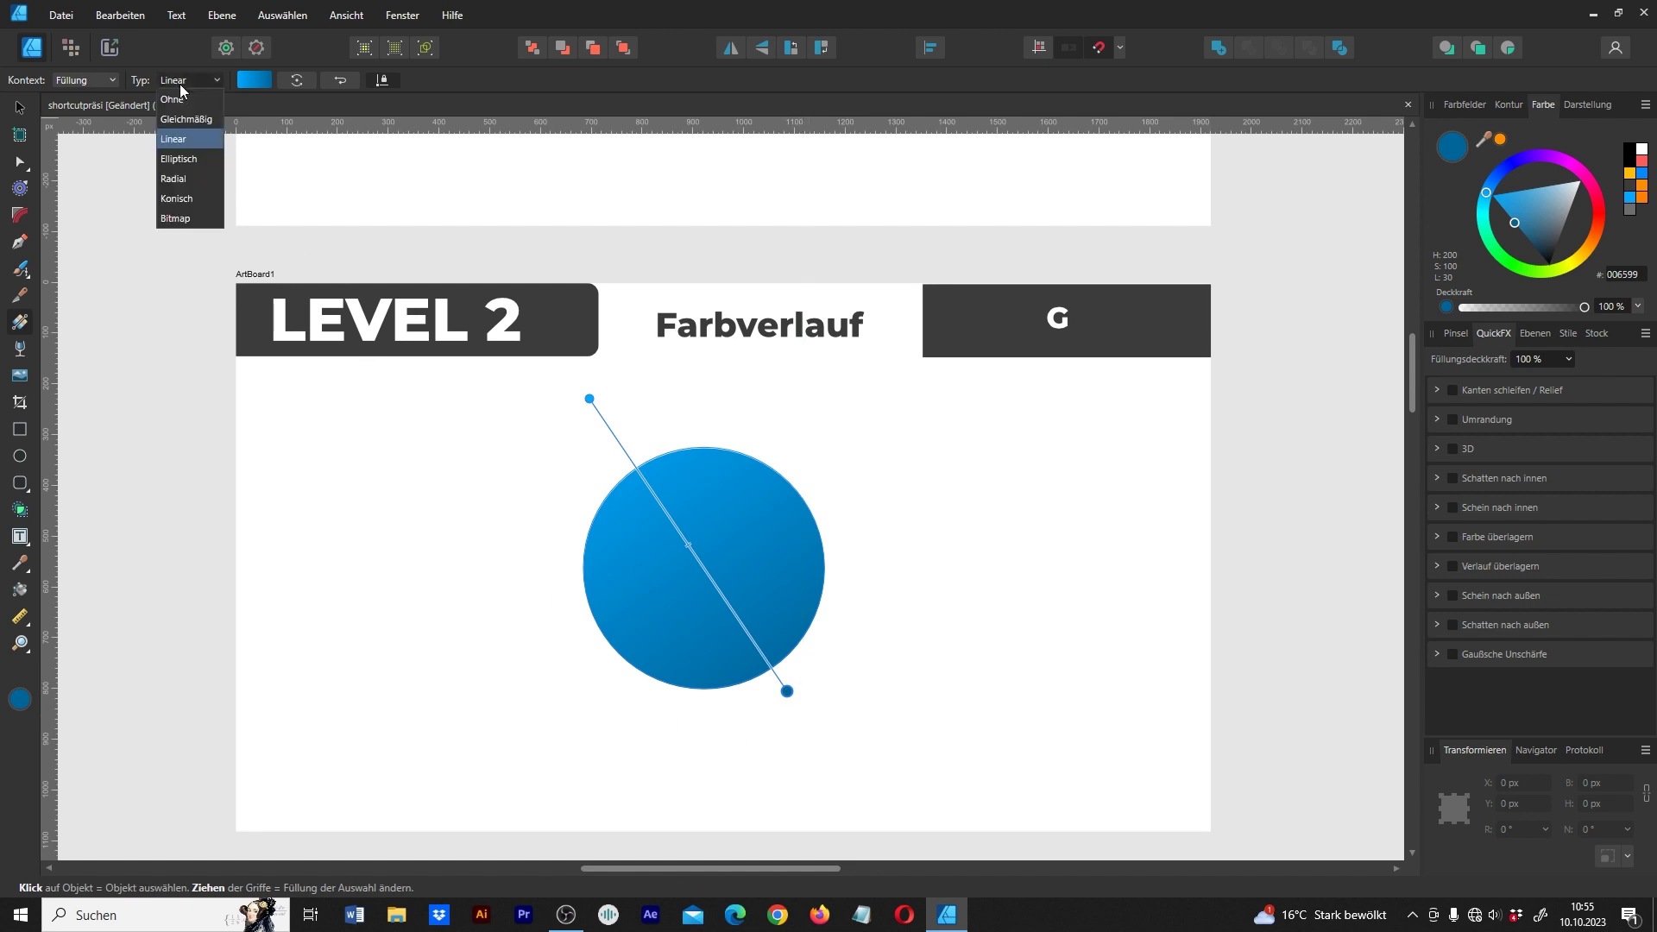
pyautogui.click(201, 181)
pyautogui.moveTo(621, 439); pyautogui.dragTo(687, 528)
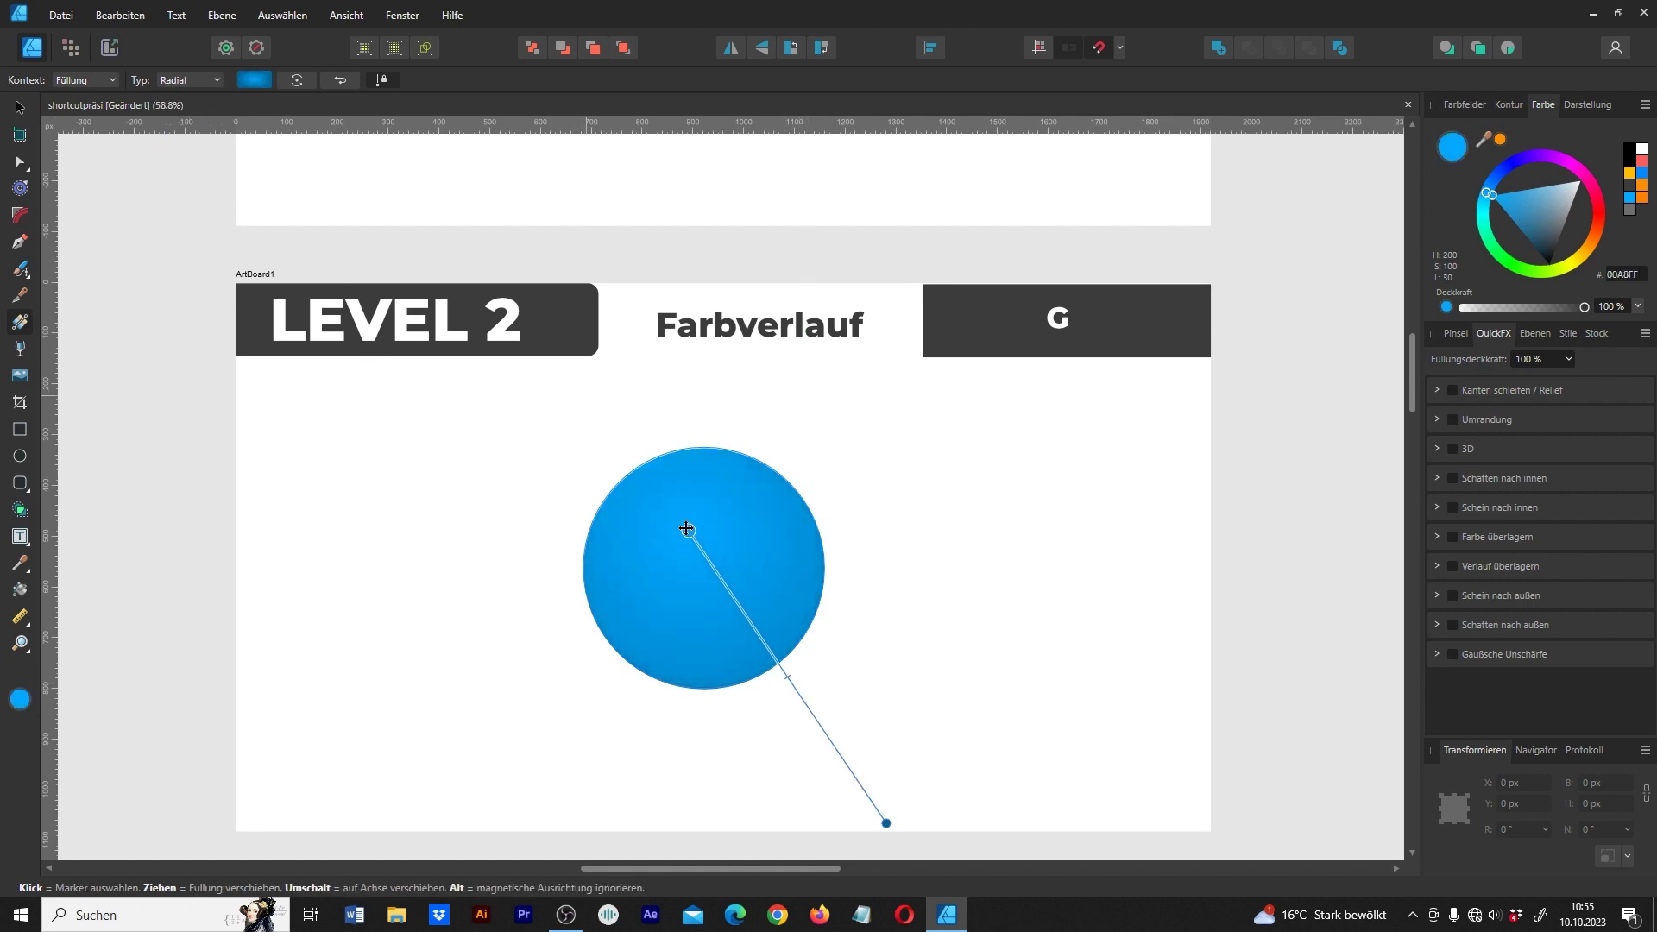
pyautogui.press('v')
# Step: Add a transparency gradient so the Transparenzverlauf circle fades out from top to bottom
pyautogui.moveTo(658, 694); pyautogui.dragTo(684, 521)
pyautogui.scroll(-5, 685, 521)
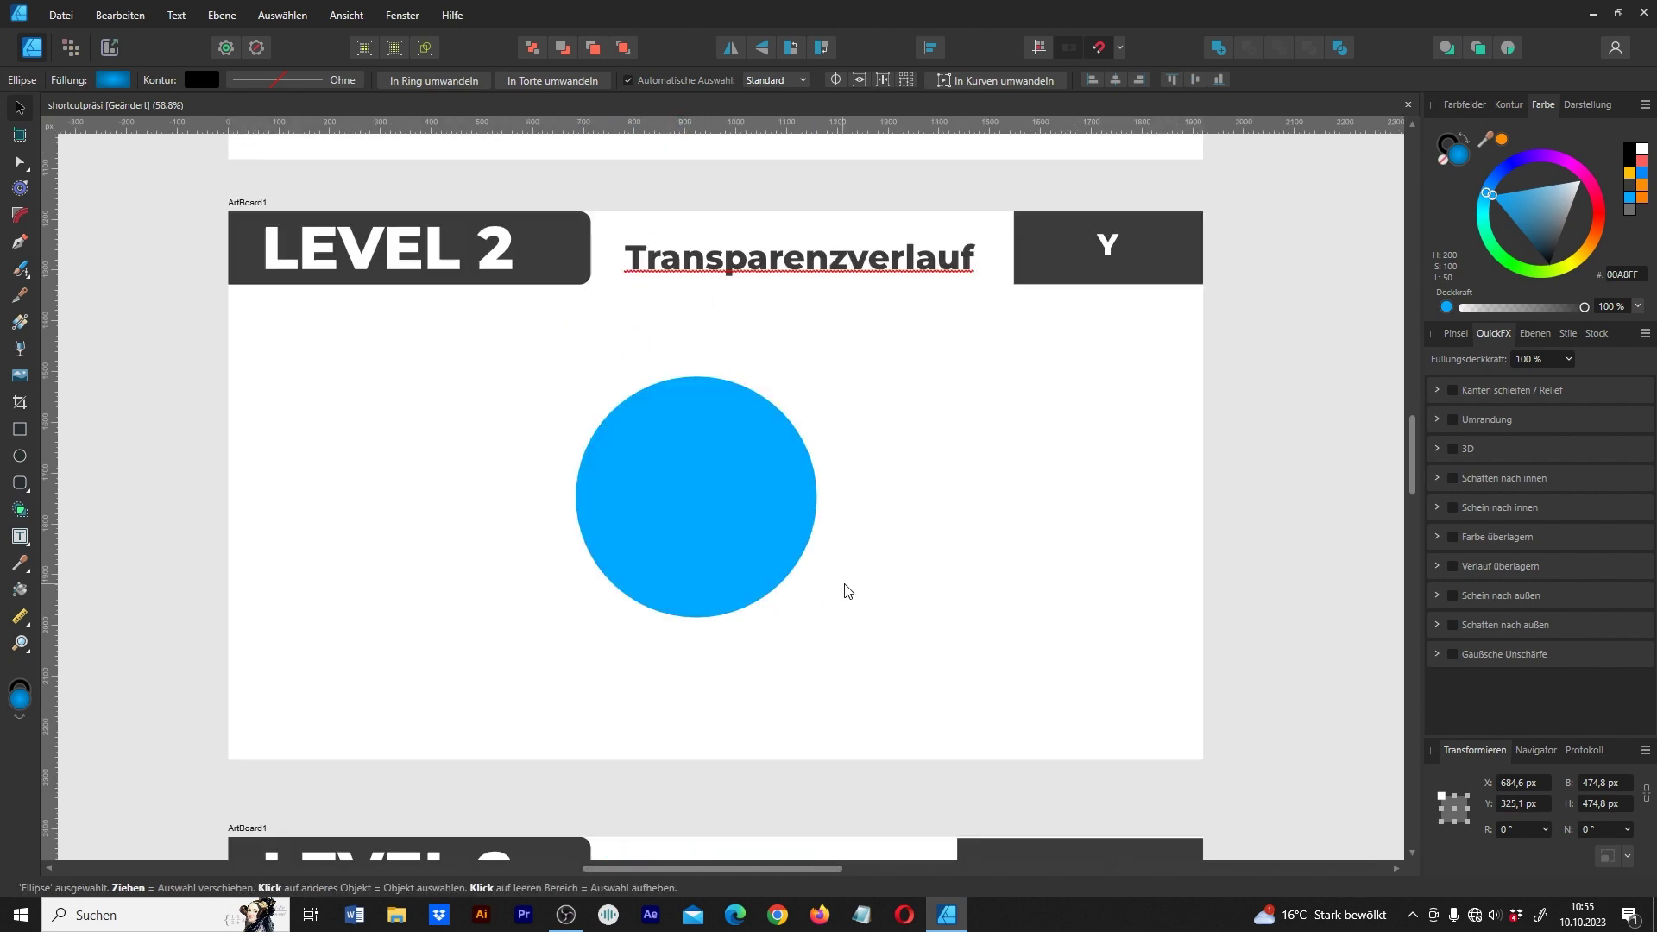
pyautogui.click(713, 466)
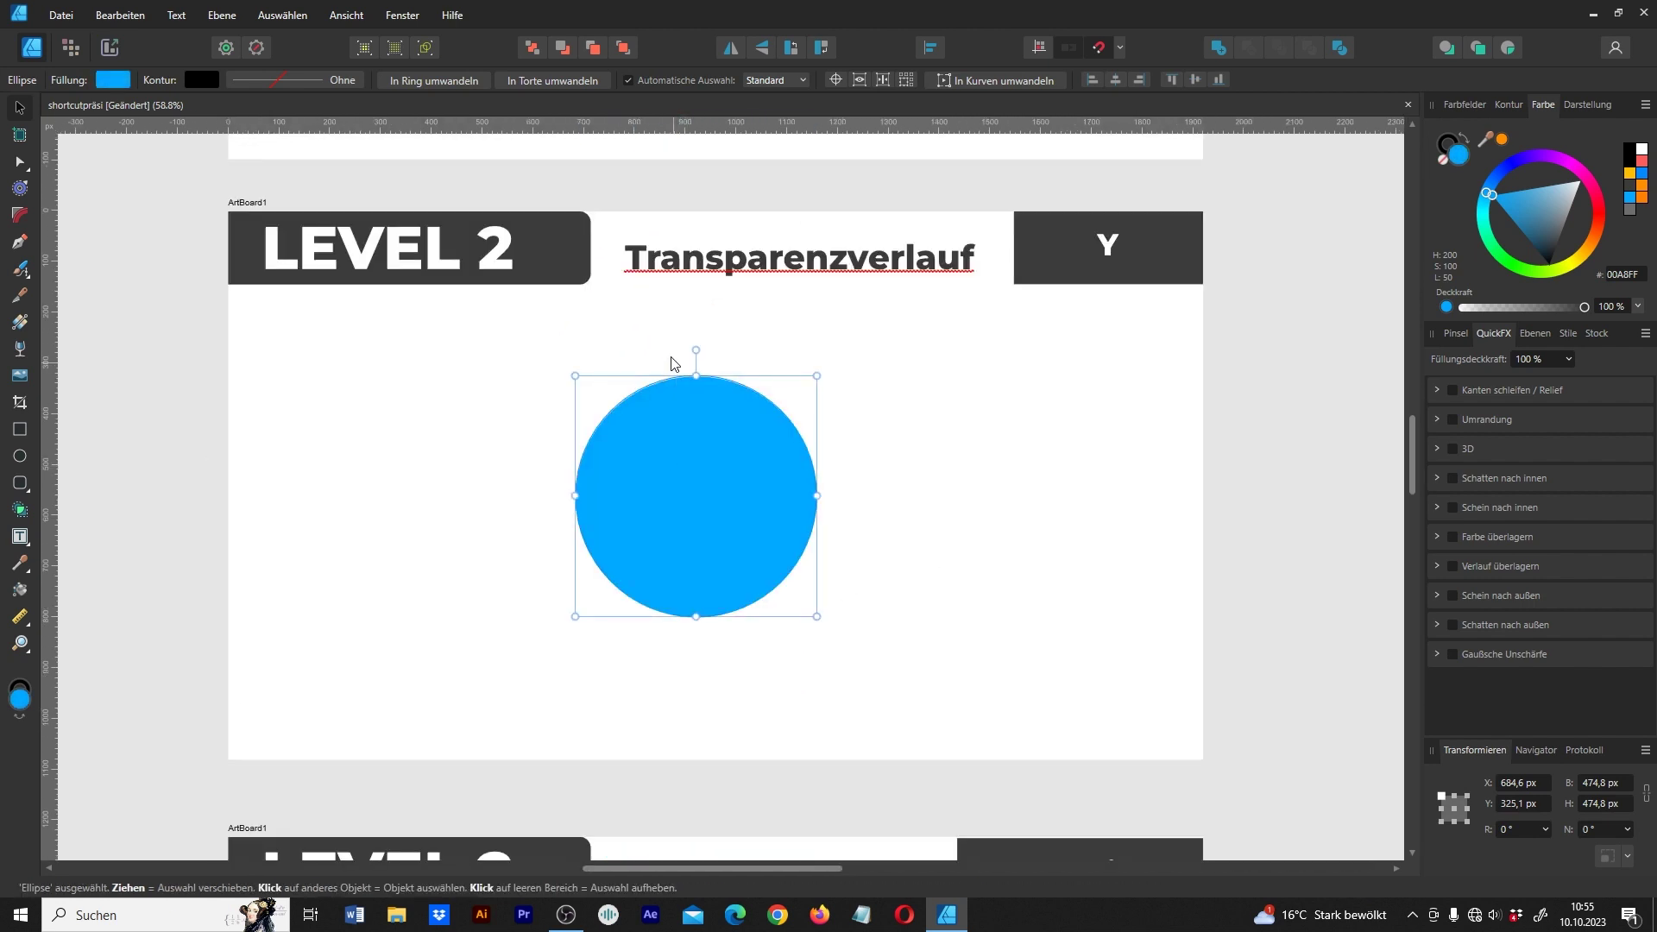
pyautogui.press('y')
pyautogui.moveTo(660, 326)
pyautogui.mouseDown()
pyautogui.moveTo(696, 527)
pyautogui.moveTo(730, 602)
pyautogui.moveTo(729, 548)
pyautogui.mouseUp()
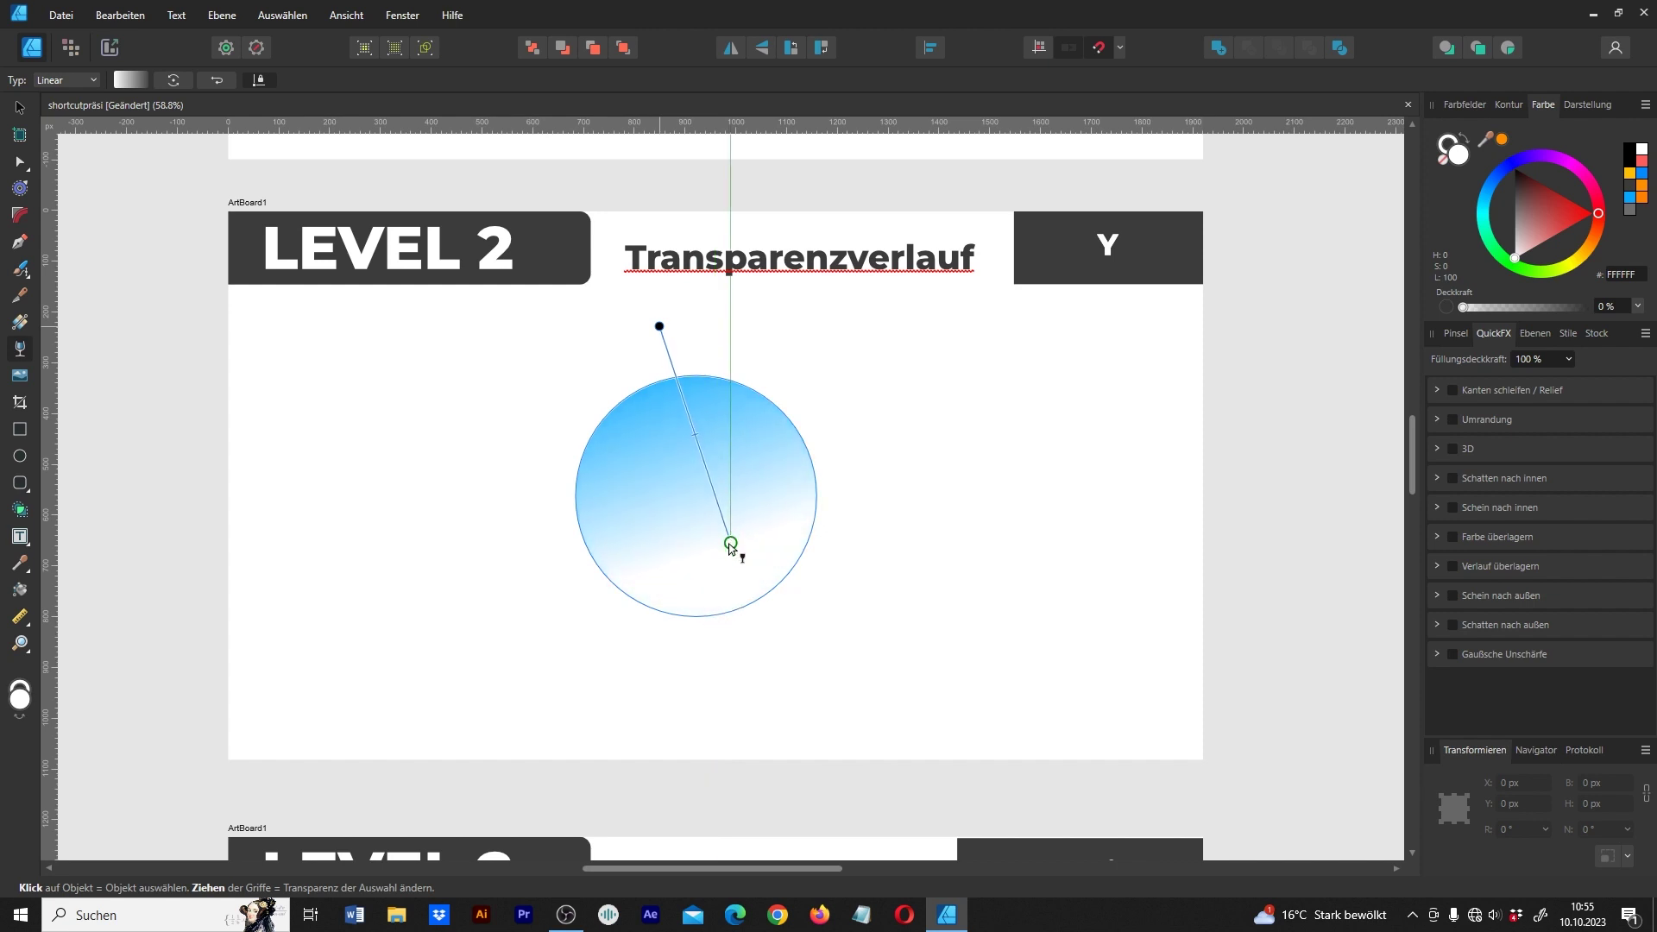
pyautogui.press('b')
pyautogui.press('v')
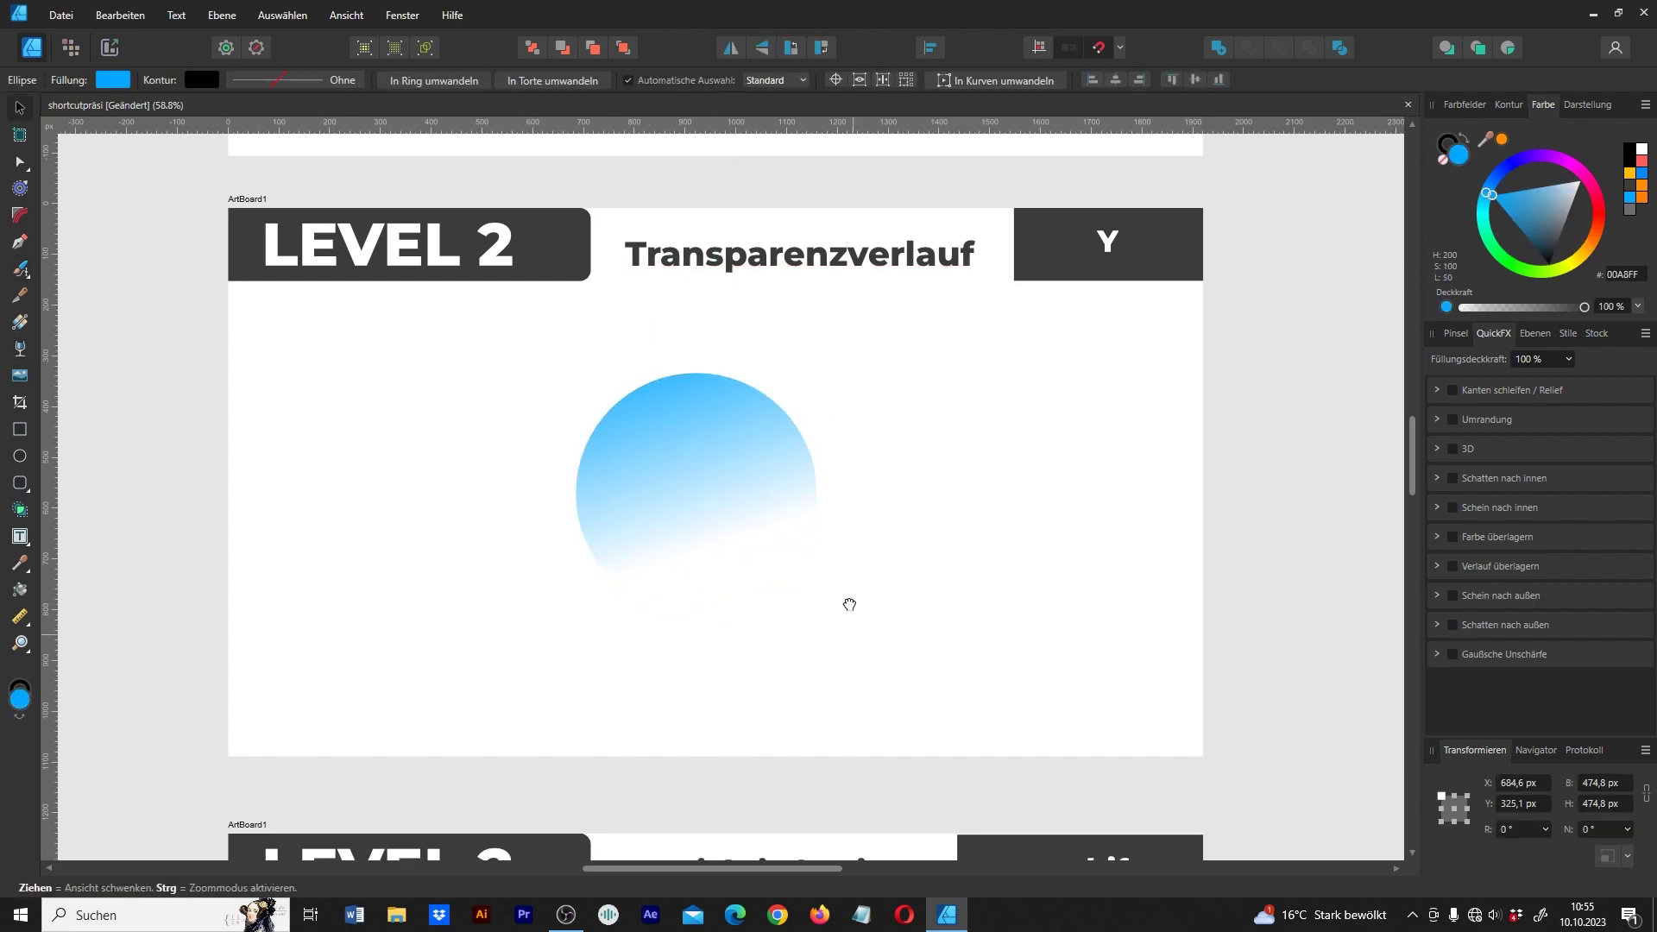
pyautogui.scroll(-5, 851, 603)
pyautogui.scroll(-2, 684, 339)
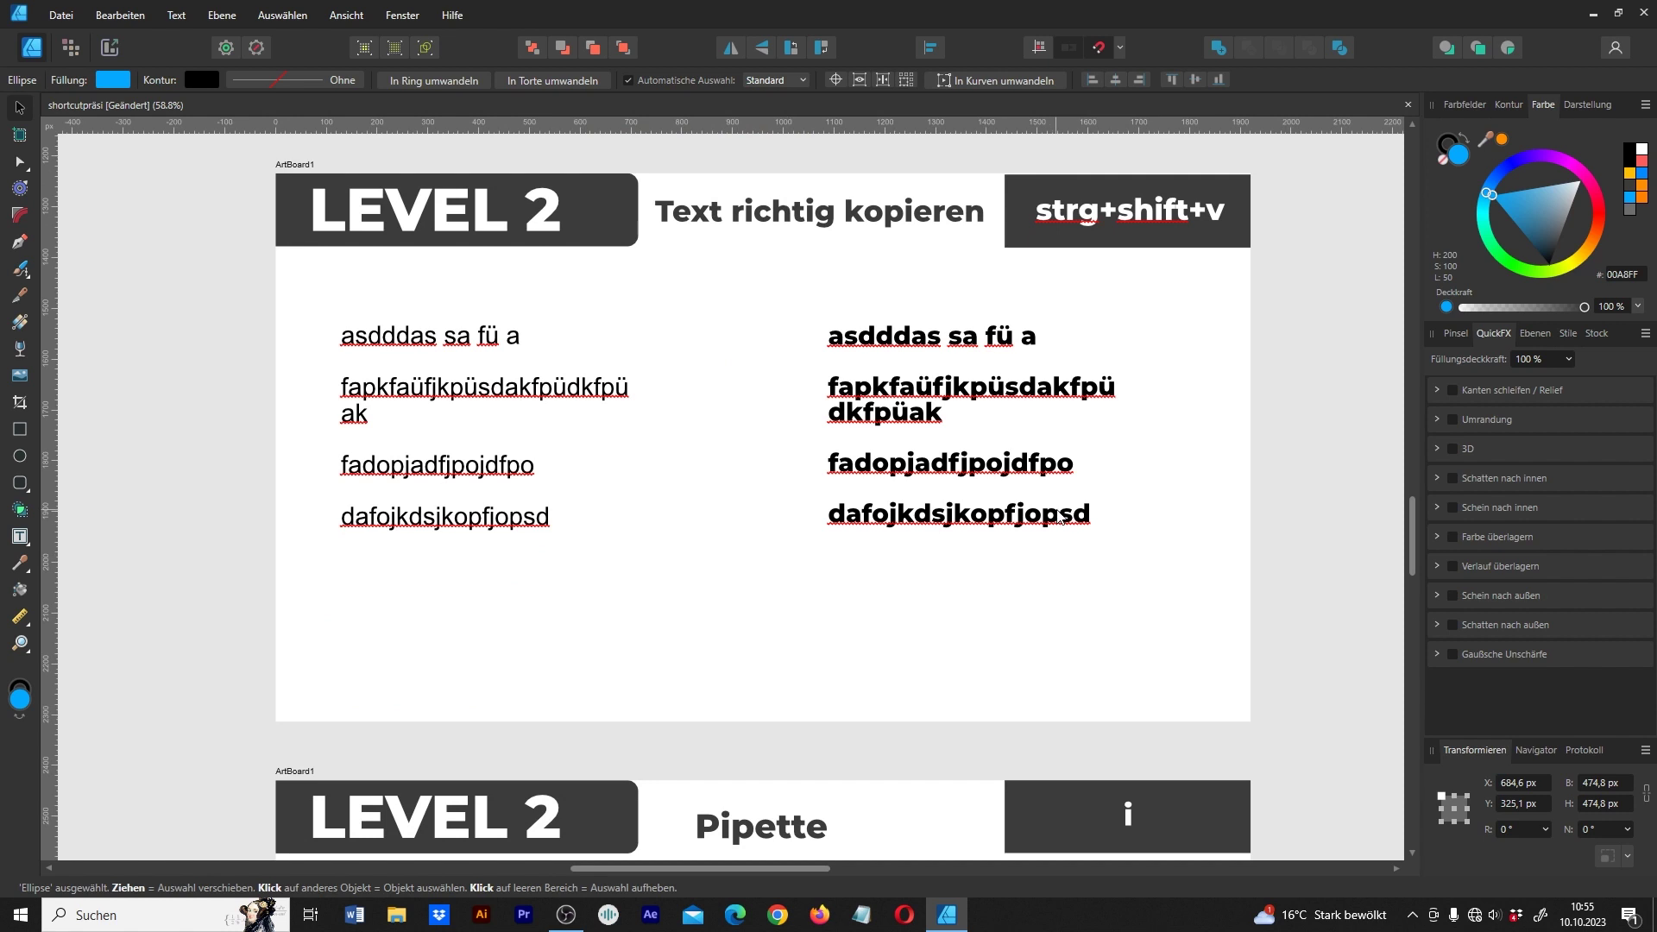
# Step: Paste the right text block's Montserrat ExtraBold style onto the left text block with Ctrl+Shift+V
pyautogui.doubleClick(889, 386)
pyautogui.hotkey('ctrl', 'a')
pyautogui.click(1002, 463)
pyautogui.moveTo(1091, 513); pyautogui.dragTo(817, 315)
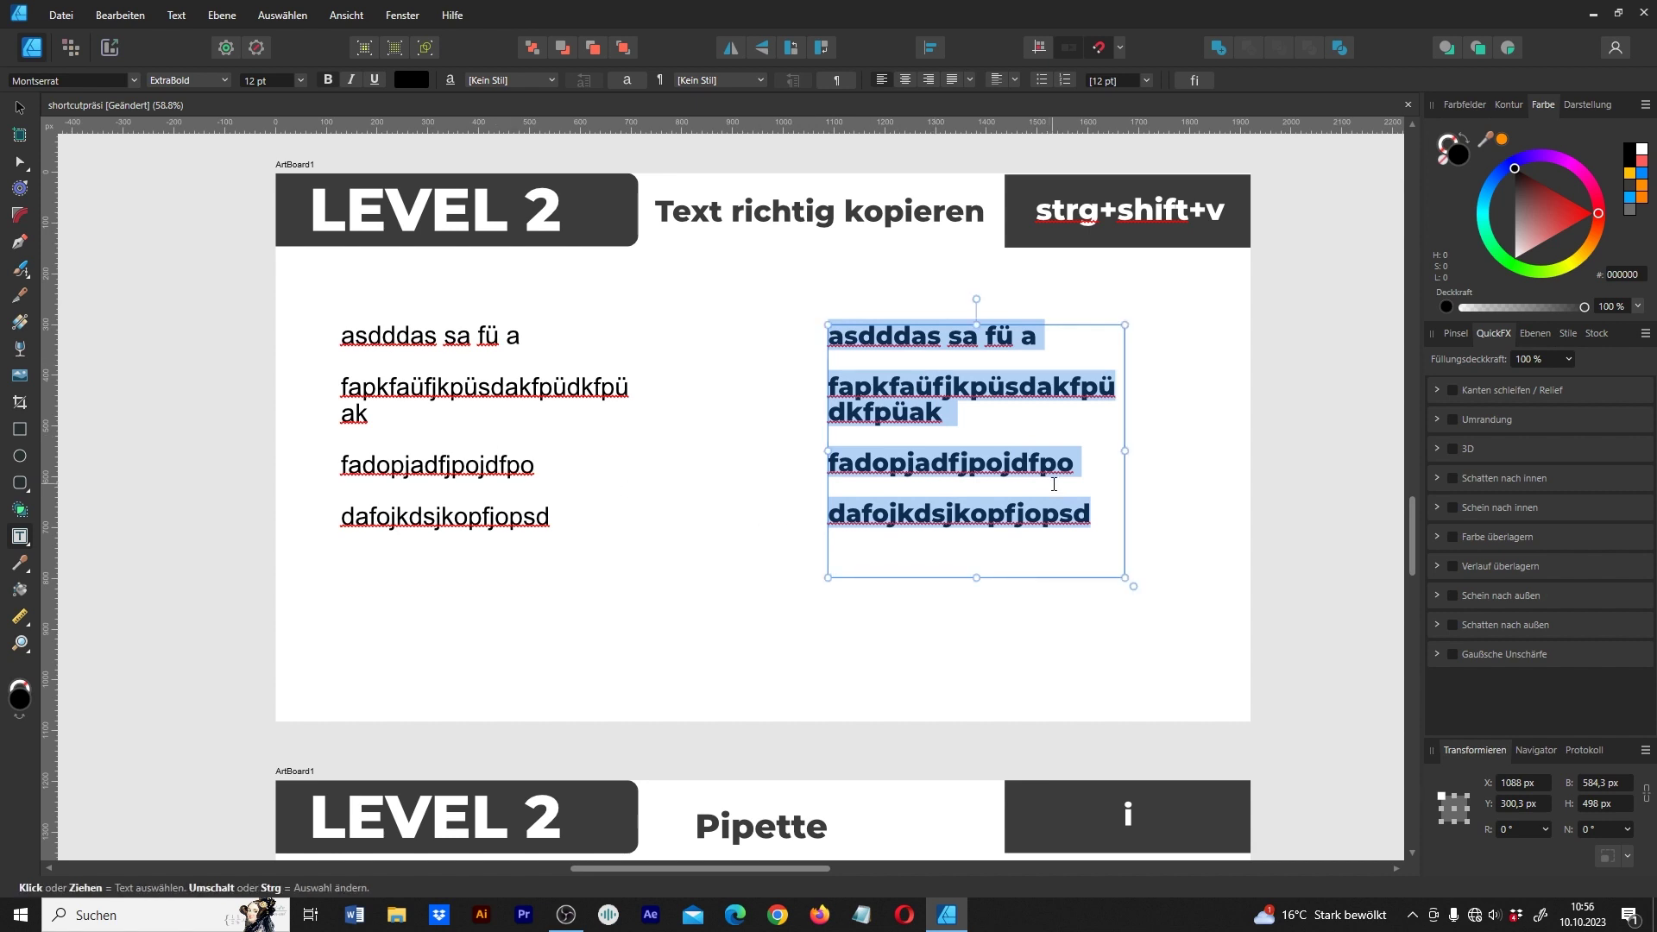
pyautogui.moveTo(550, 516); pyautogui.dragTo(229, 317)
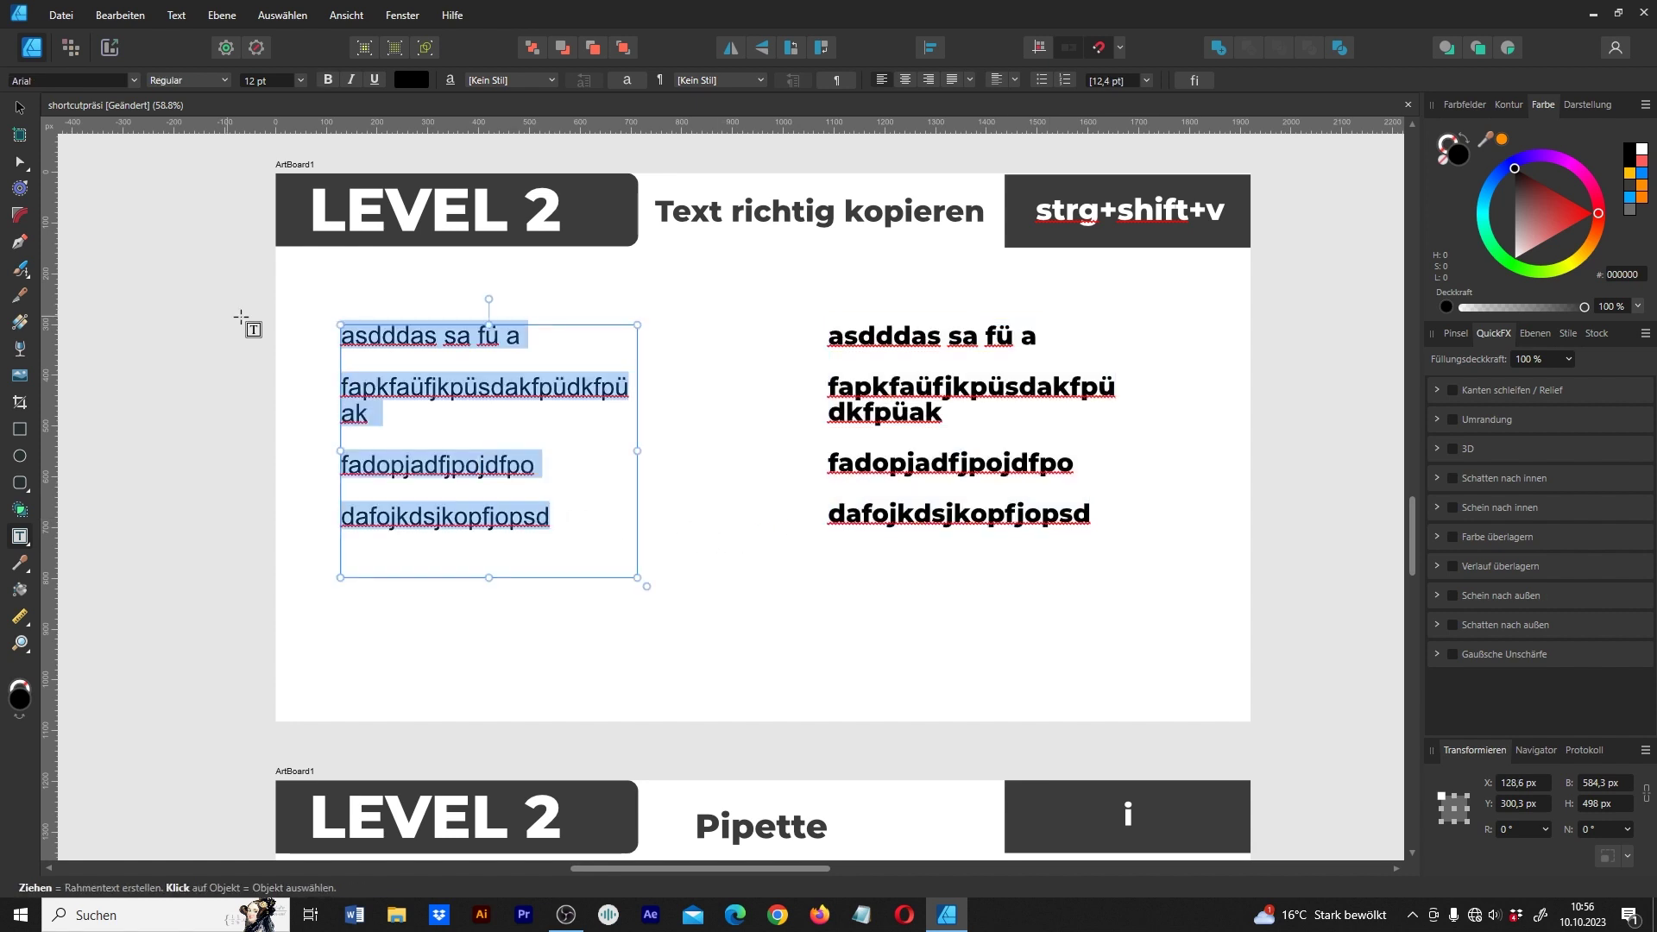
pyautogui.hotkey('ctrl', 'shift', 'v')
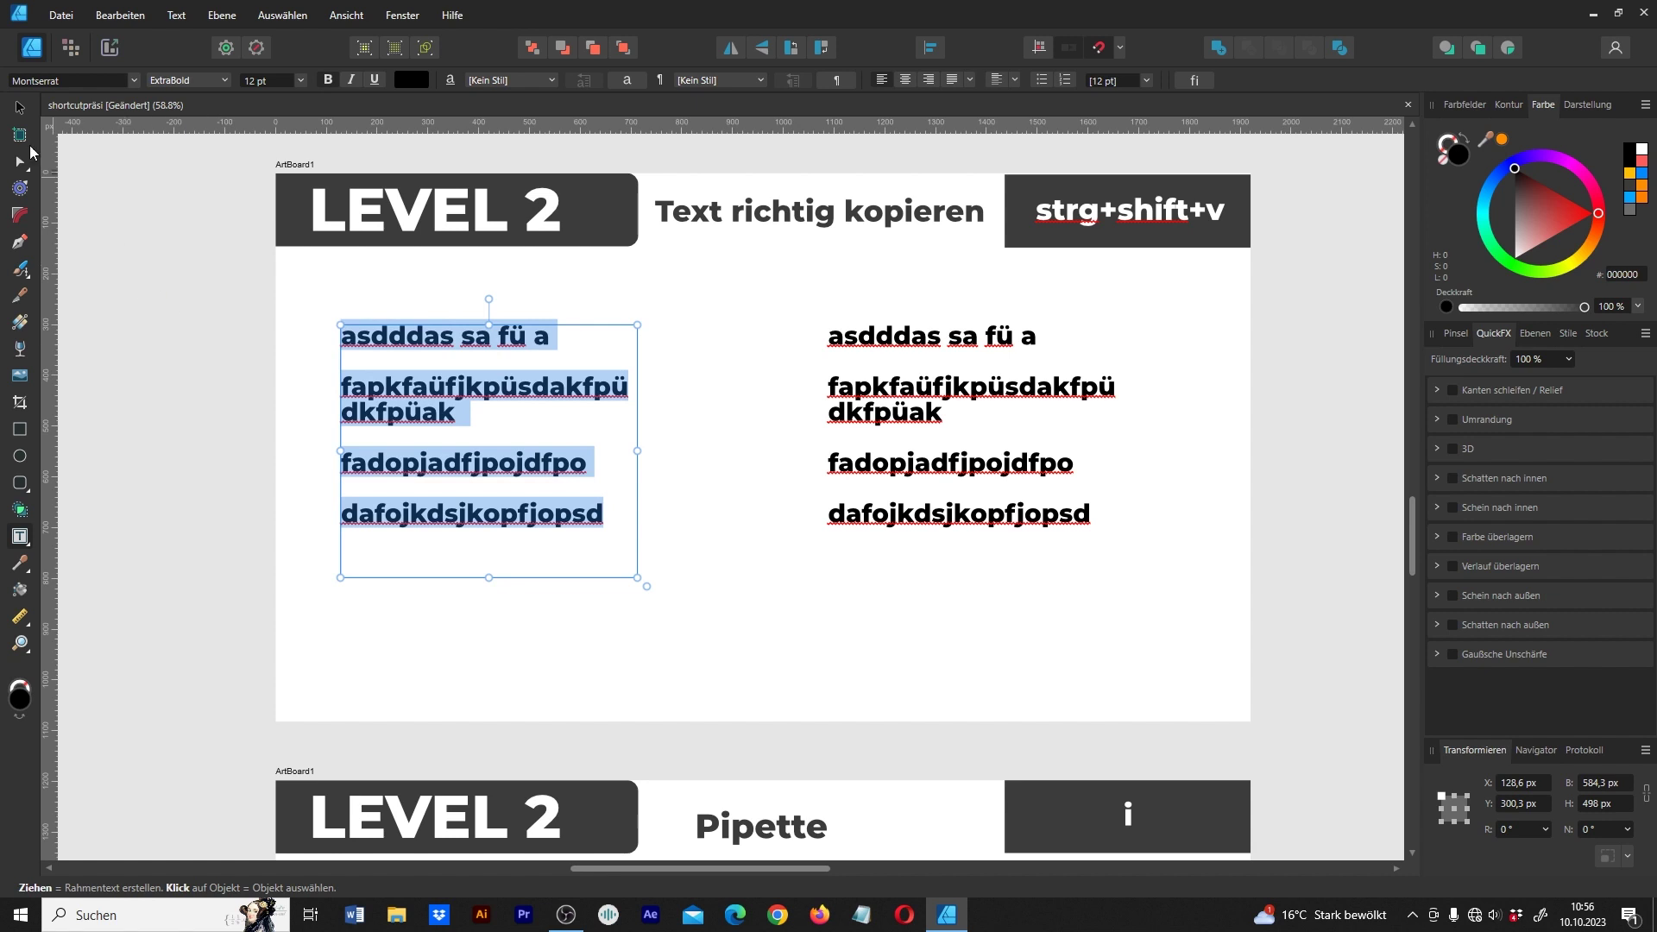
pyautogui.click(18, 107)
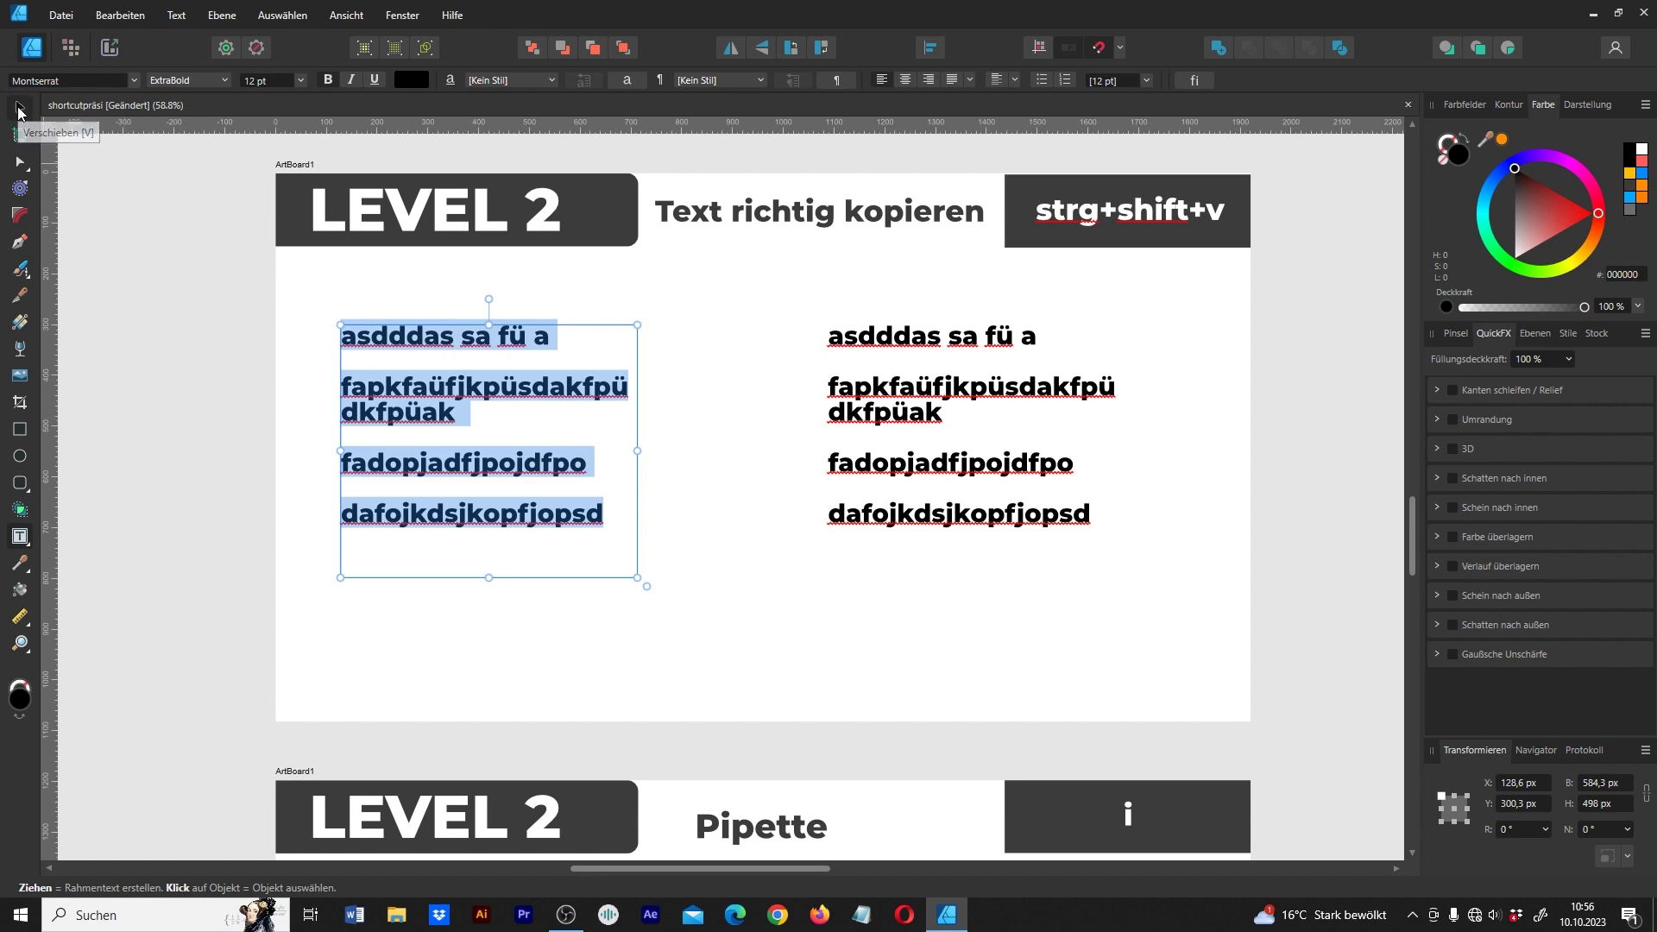
pyautogui.scroll(-1, 474, 515)
pyautogui.scroll(-4, 604, 511)
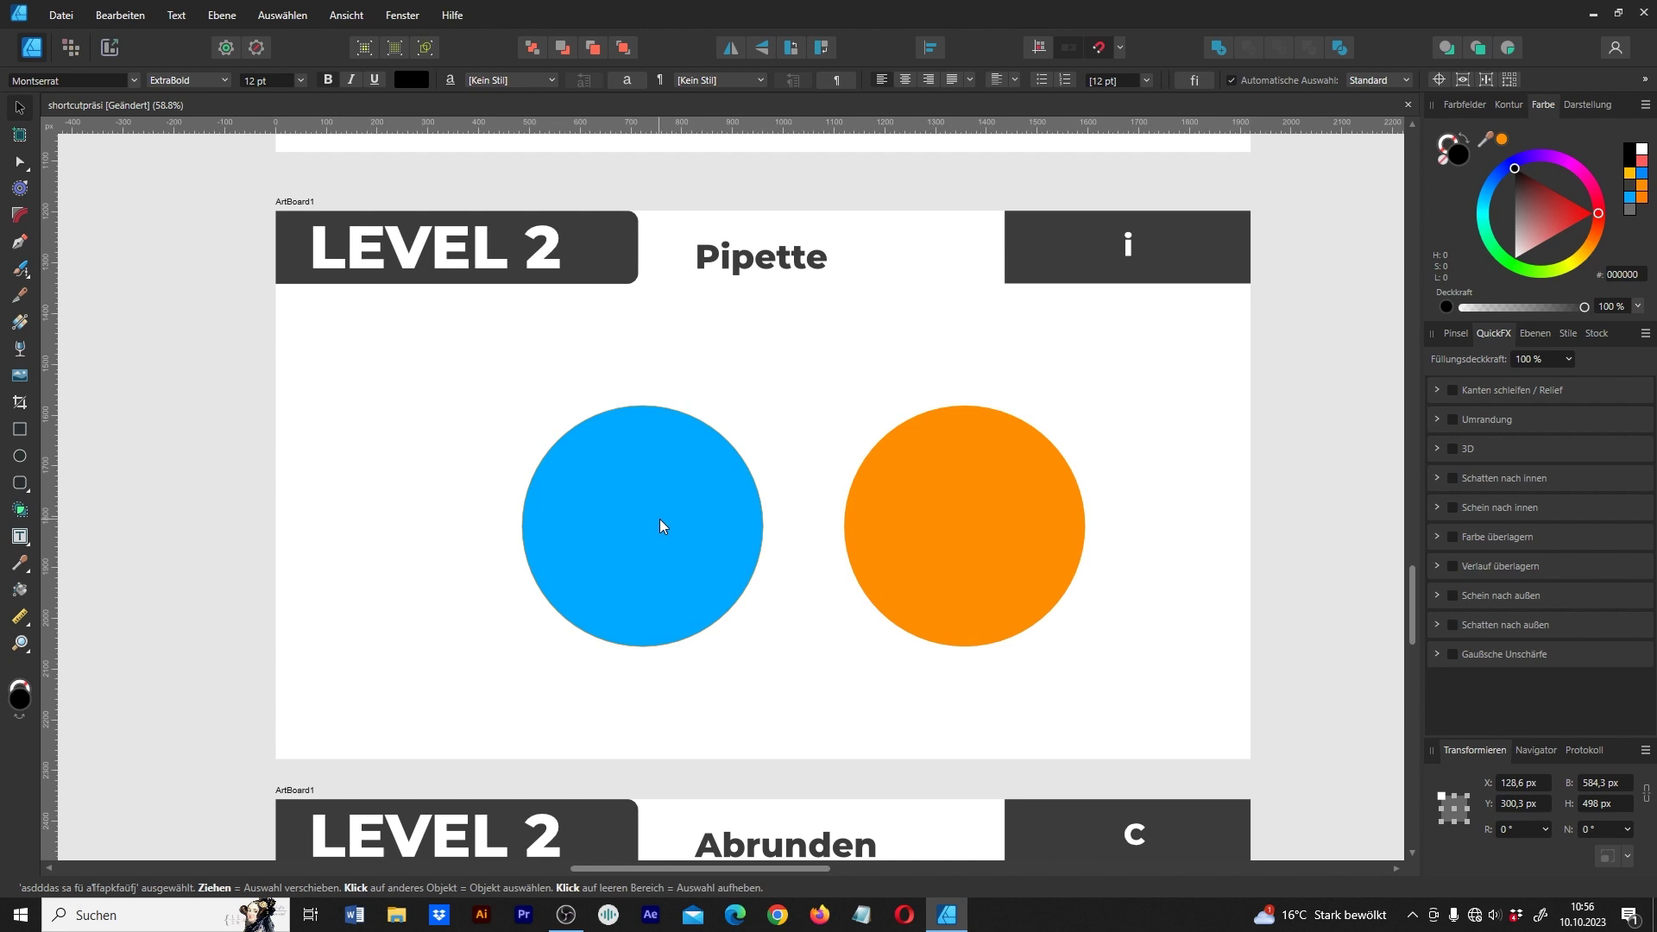
# Step: Recolour the blue circle orange by sampling the orange circle with the Color Picker
pyautogui.click(639, 492)
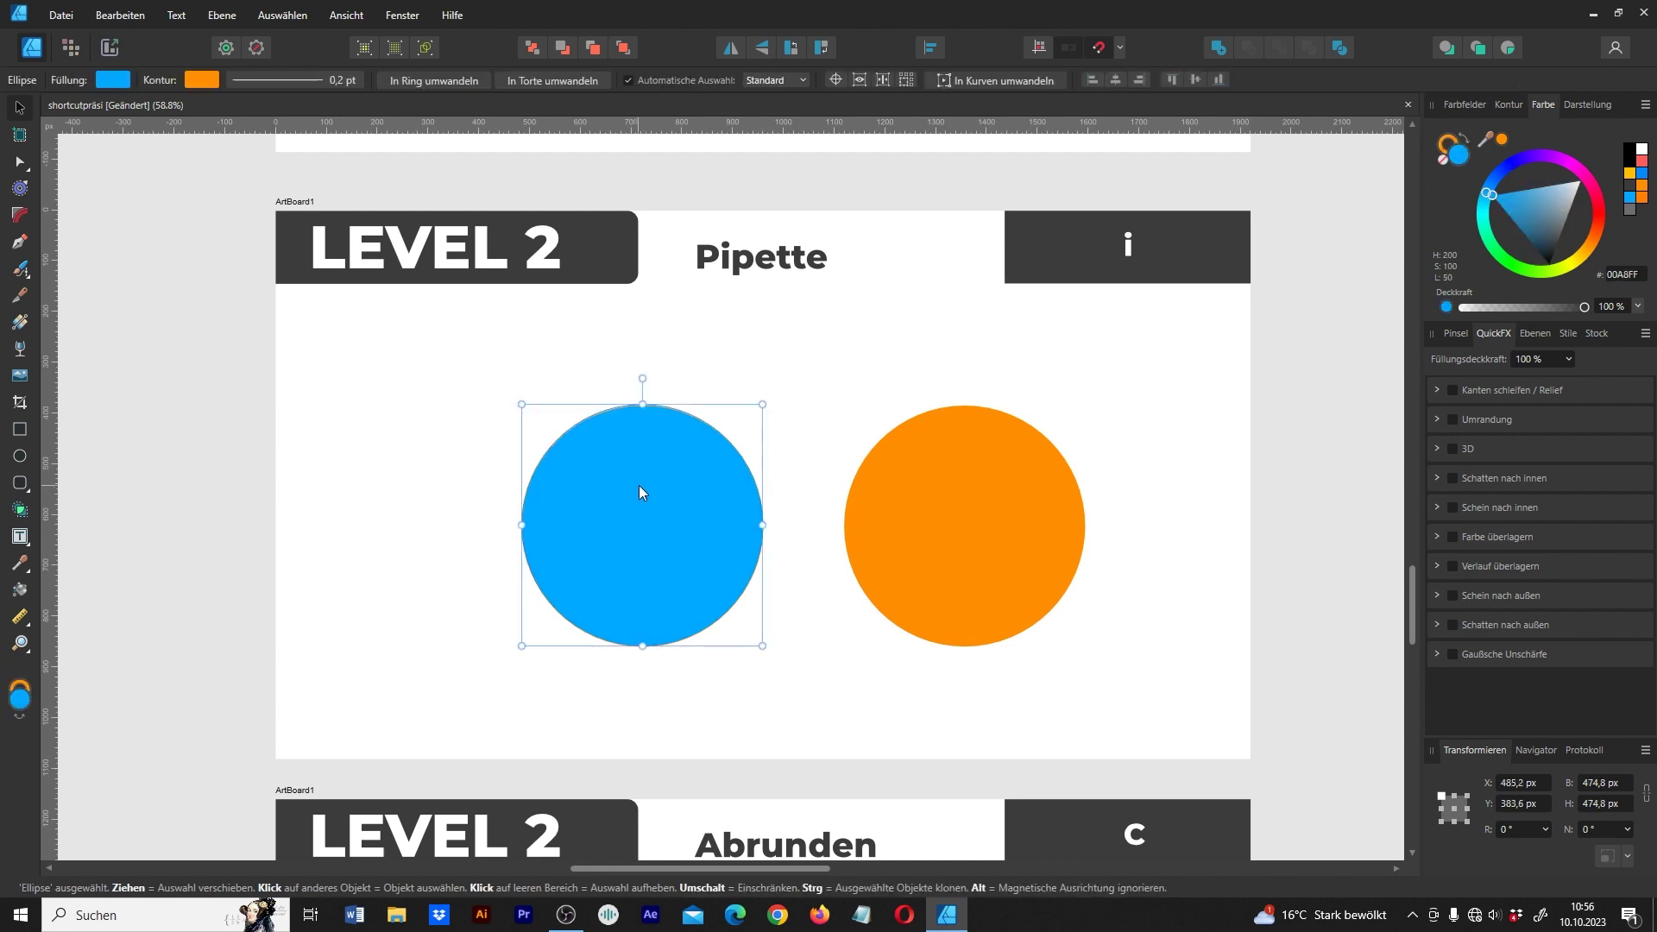
pyautogui.press('i')
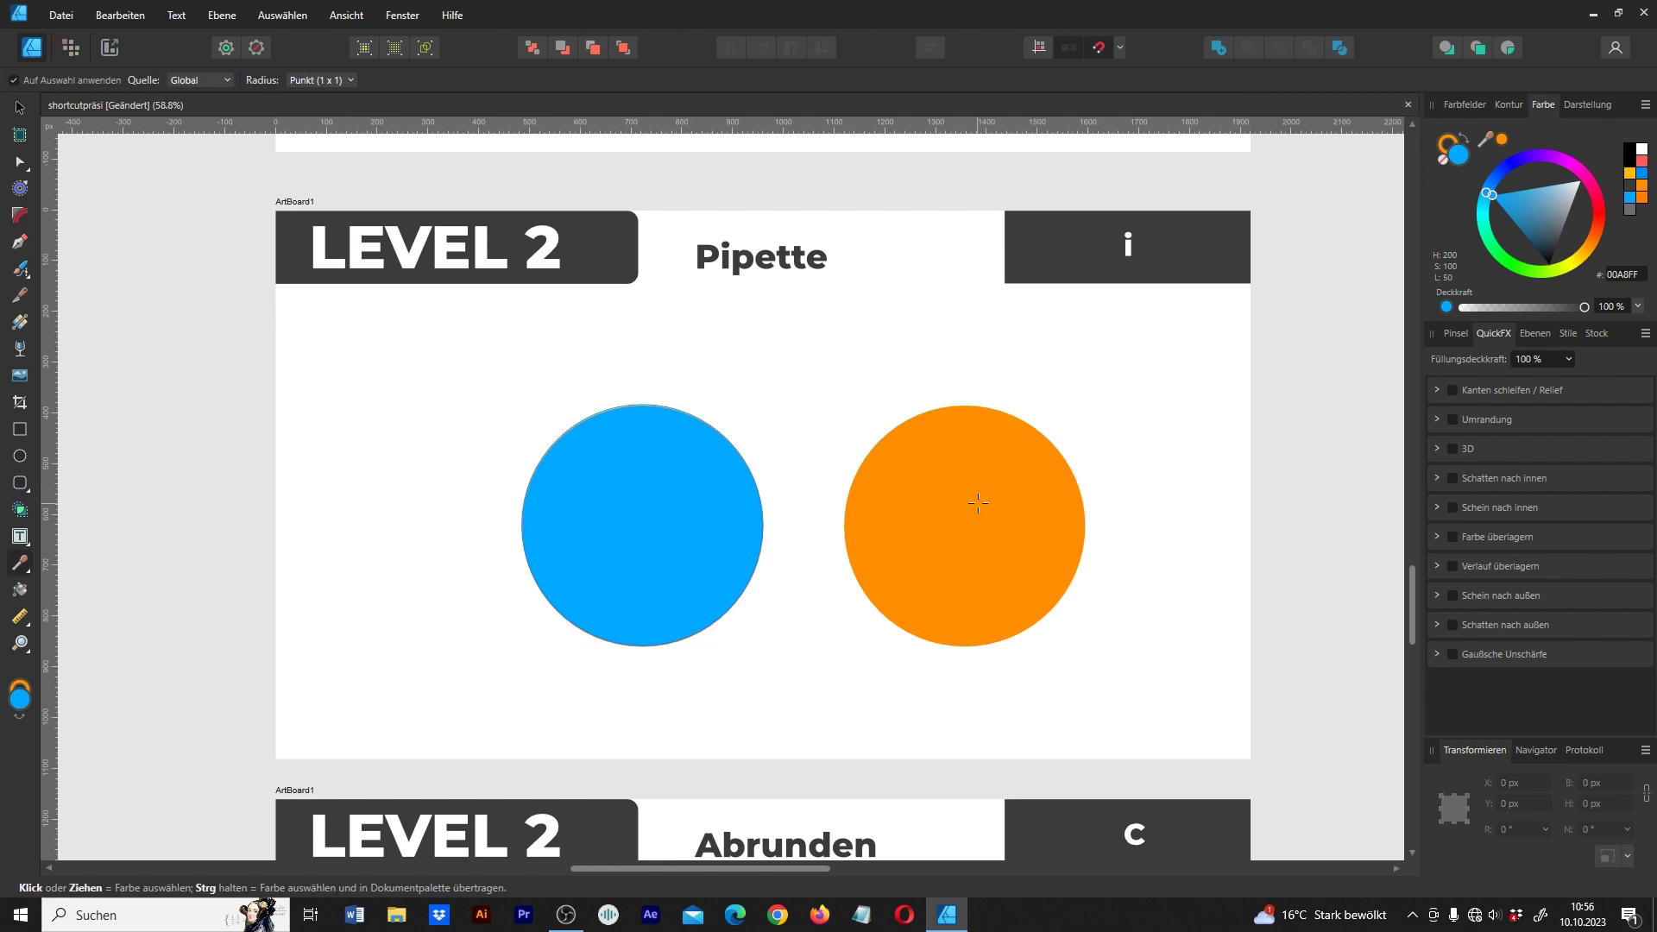
pyautogui.click(978, 503)
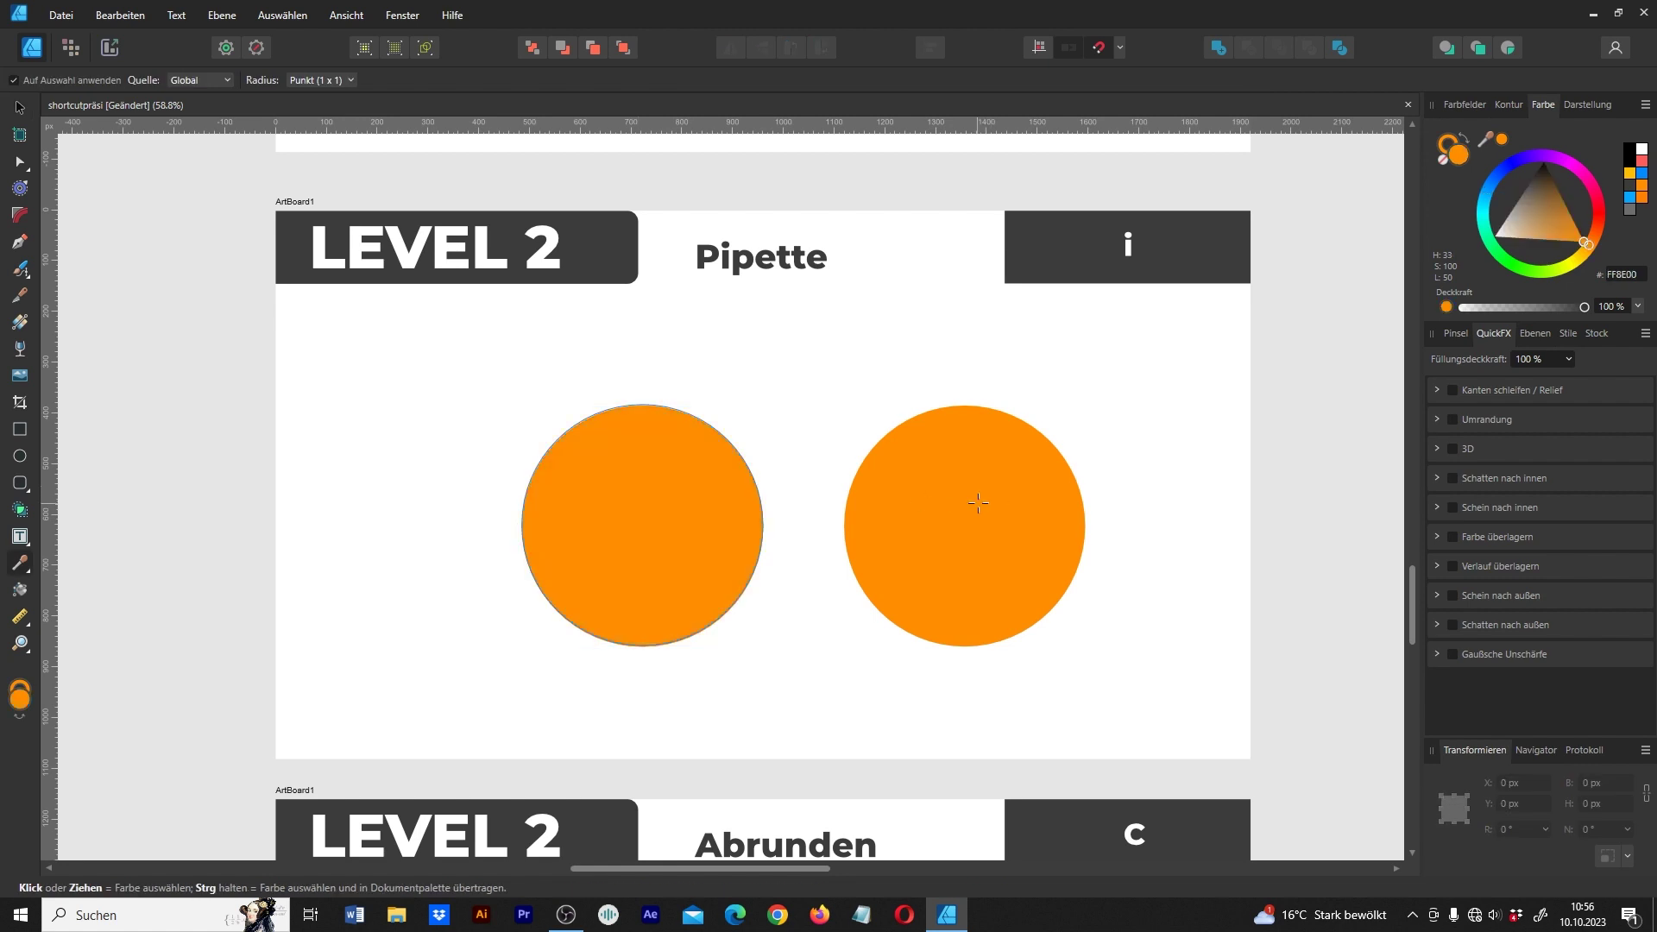
pyautogui.press('v')
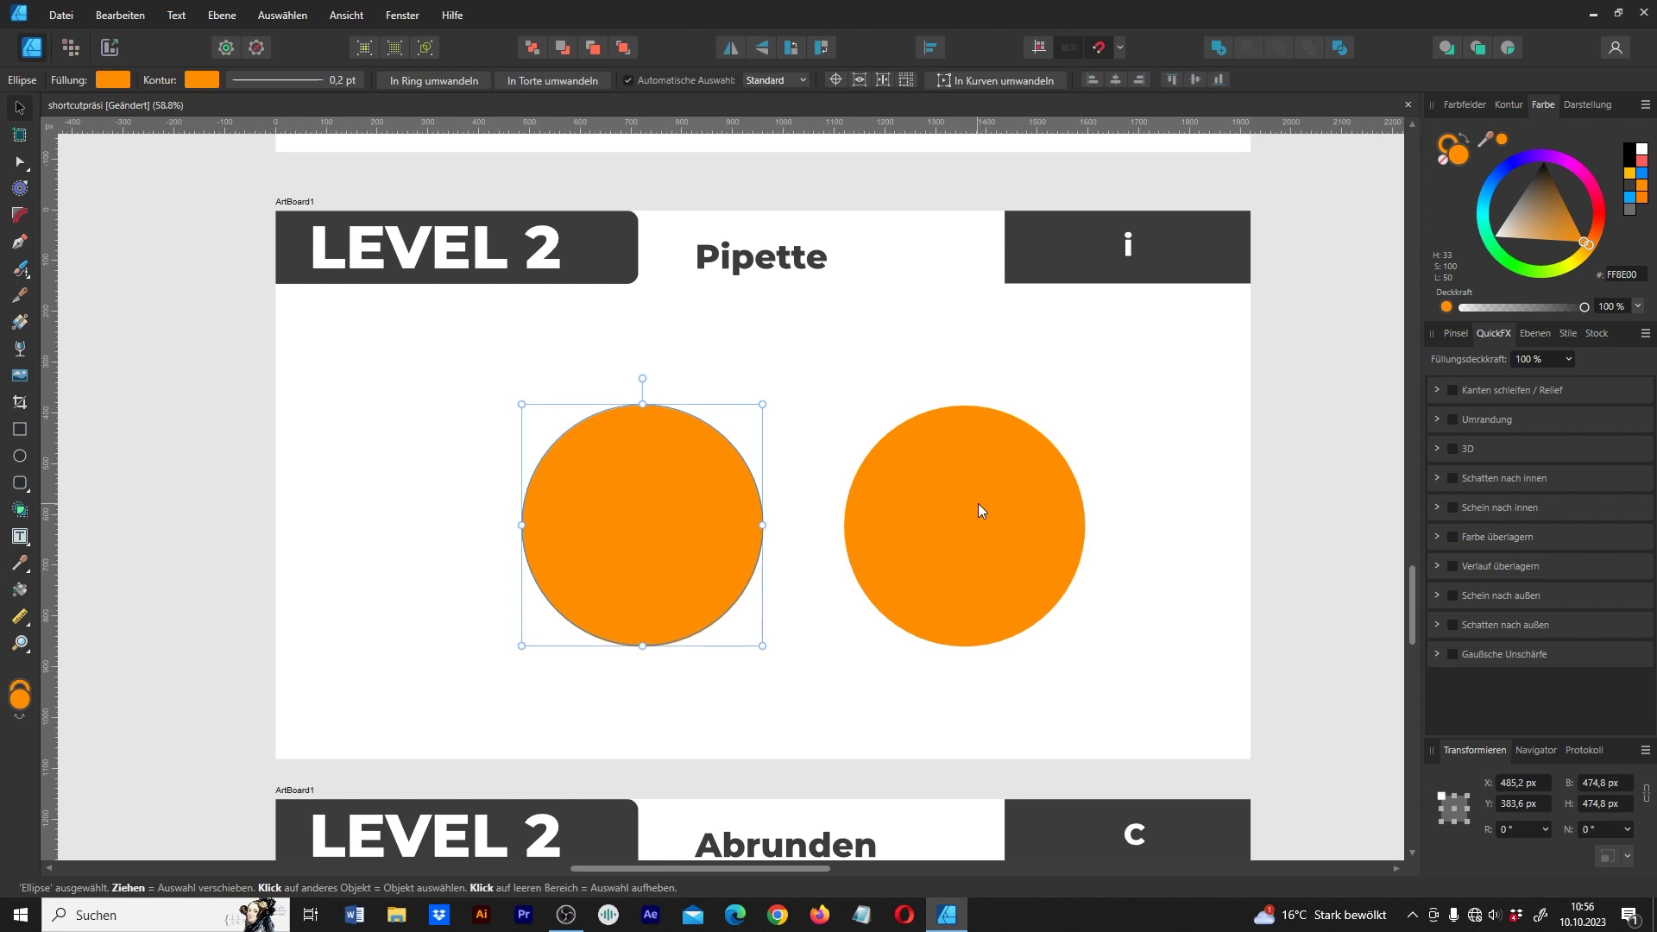
# Step: Round all four corners of the orange rectangle into a pill shape with the Corner tool
pyautogui.scroll(-1, 851, 473)
pyautogui.scroll(-4, 851, 473)
pyautogui.scroll(-4, 649, 306)
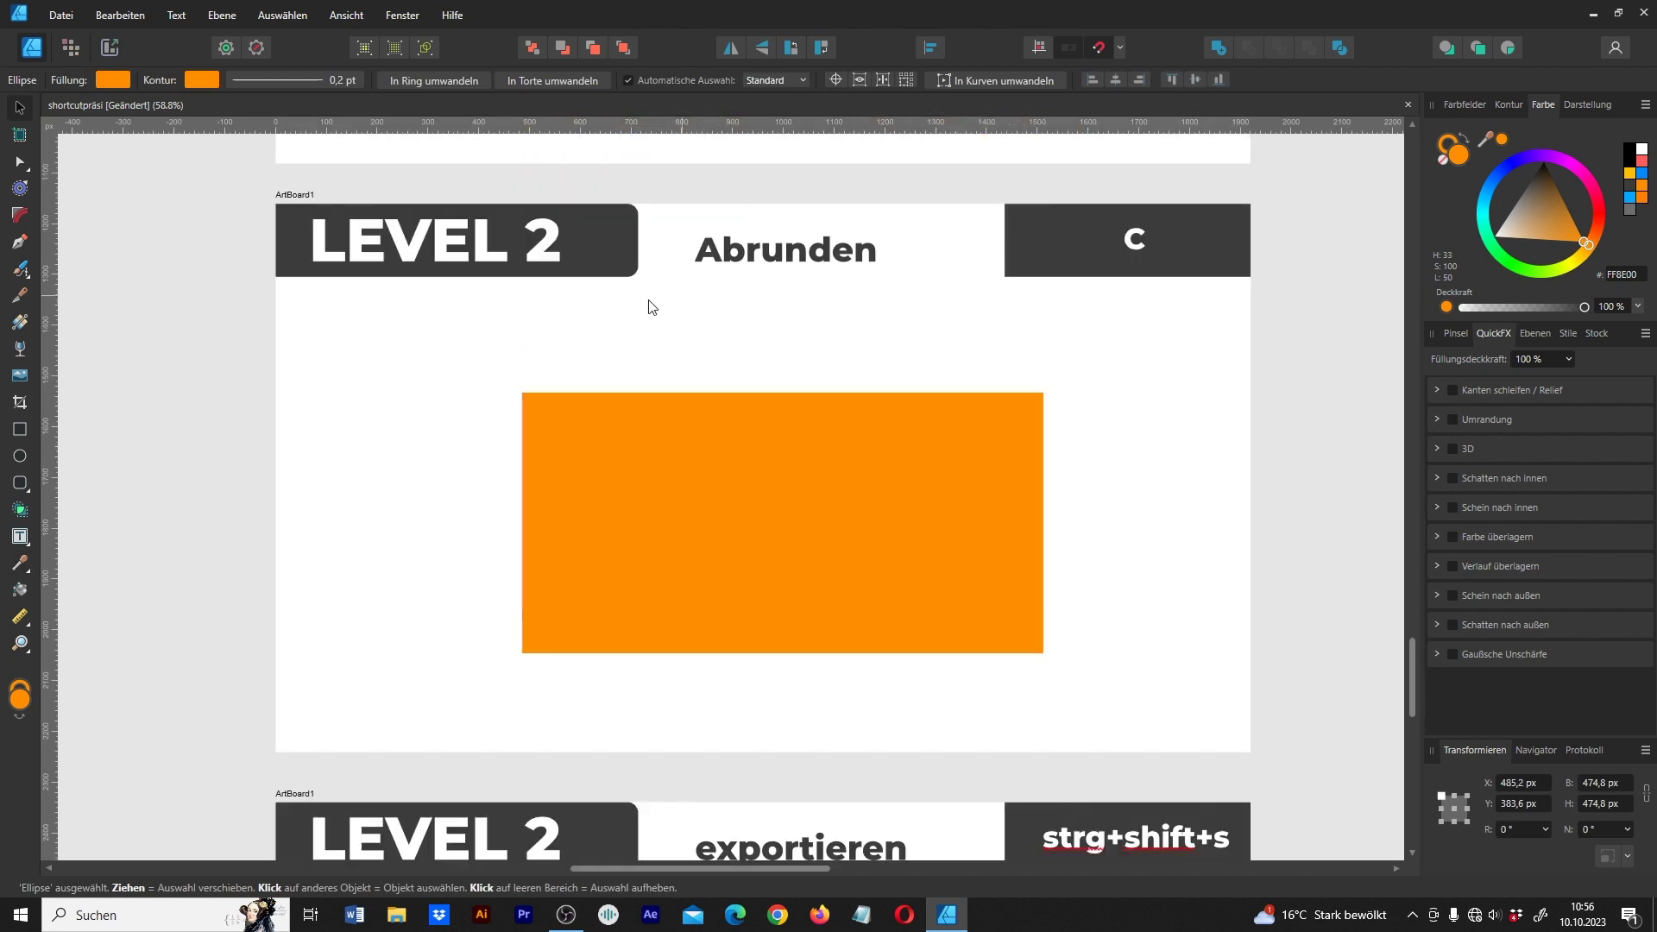
pyautogui.click(761, 444)
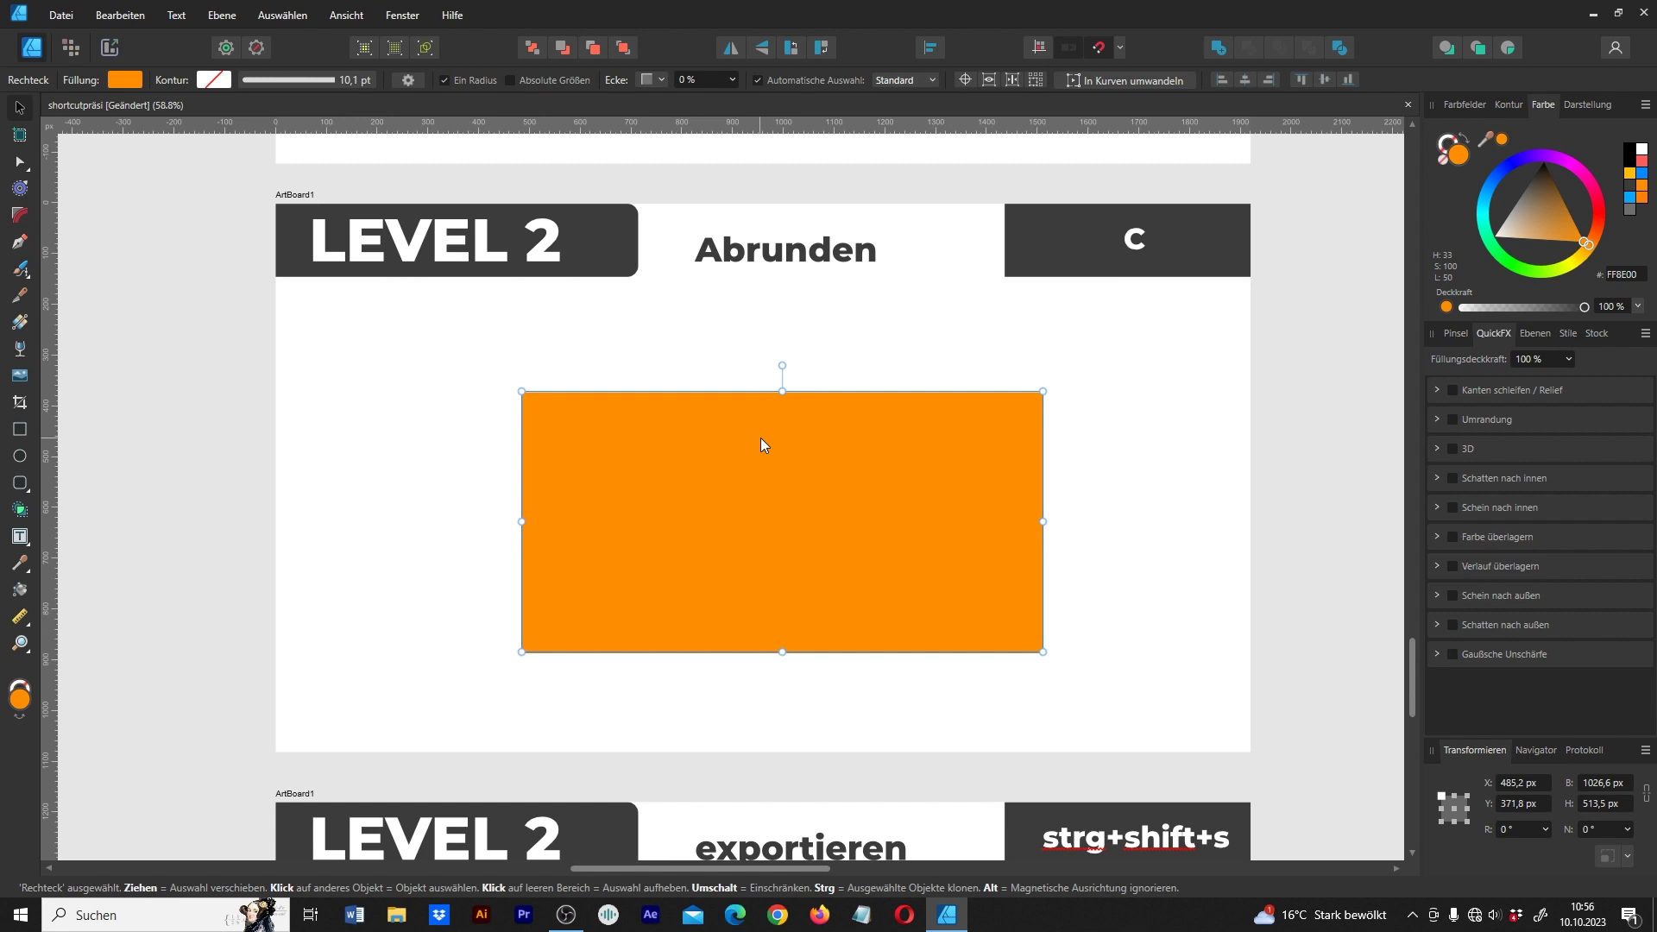
pyautogui.press('c')
pyautogui.hotkey('ctrl', 'a')
pyautogui.moveTo(1024, 635)
pyautogui.mouseDown()
pyautogui.moveTo(932, 532)
pyautogui.moveTo(1072, 729)
pyautogui.moveTo(762, 322)
pyautogui.mouseUp()
pyautogui.press('v')
pyautogui.click(1165, 588)
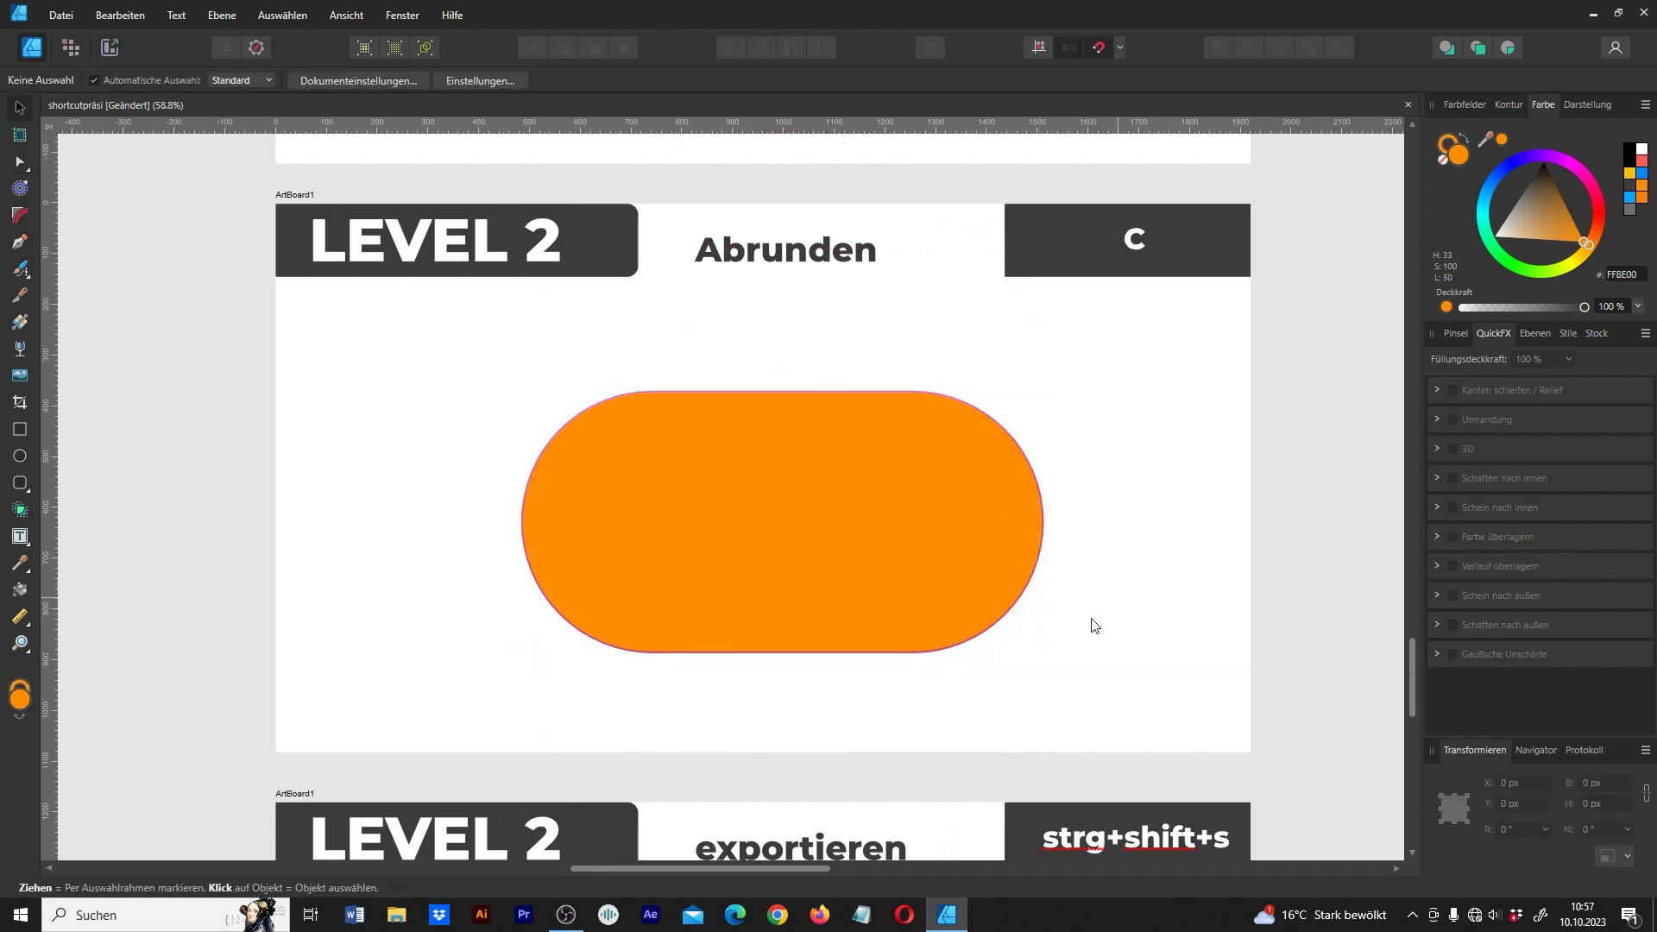
pyautogui.scroll(-3, 1070, 635)
pyautogui.scroll(-3, 1122, 613)
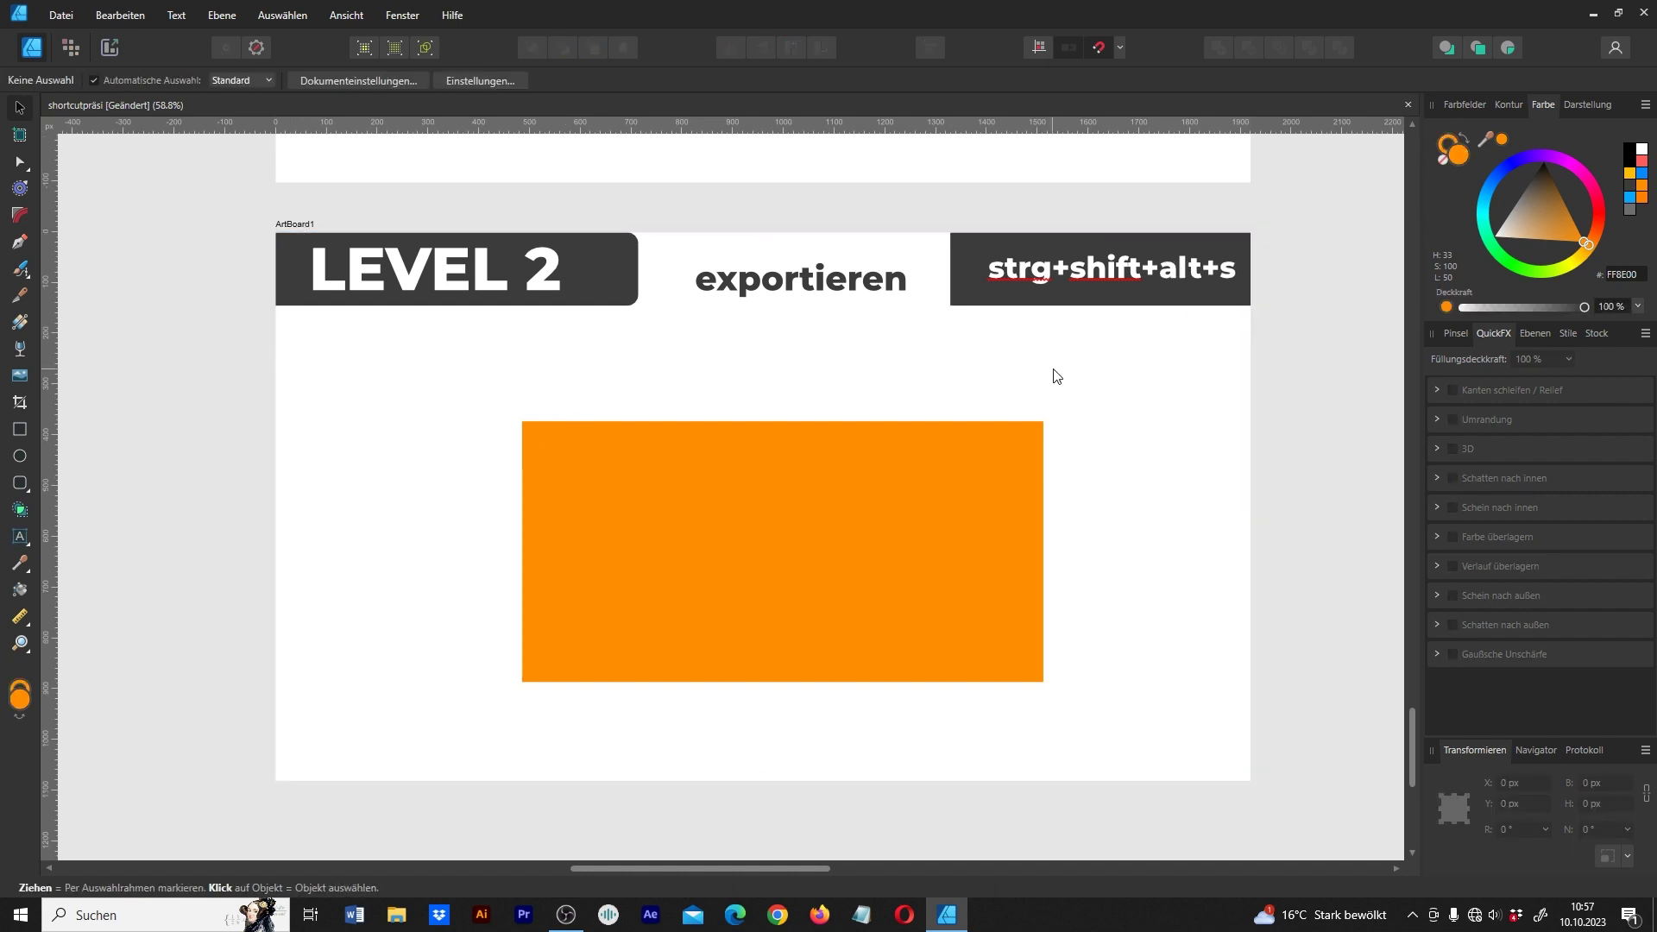
# Step: Open and close the ArtBoard1 1920×1080 JPEG export dialog, then pan to Ebene Sperren
pyautogui.hotkey('ctrl', 'shift', 'alt', 's')
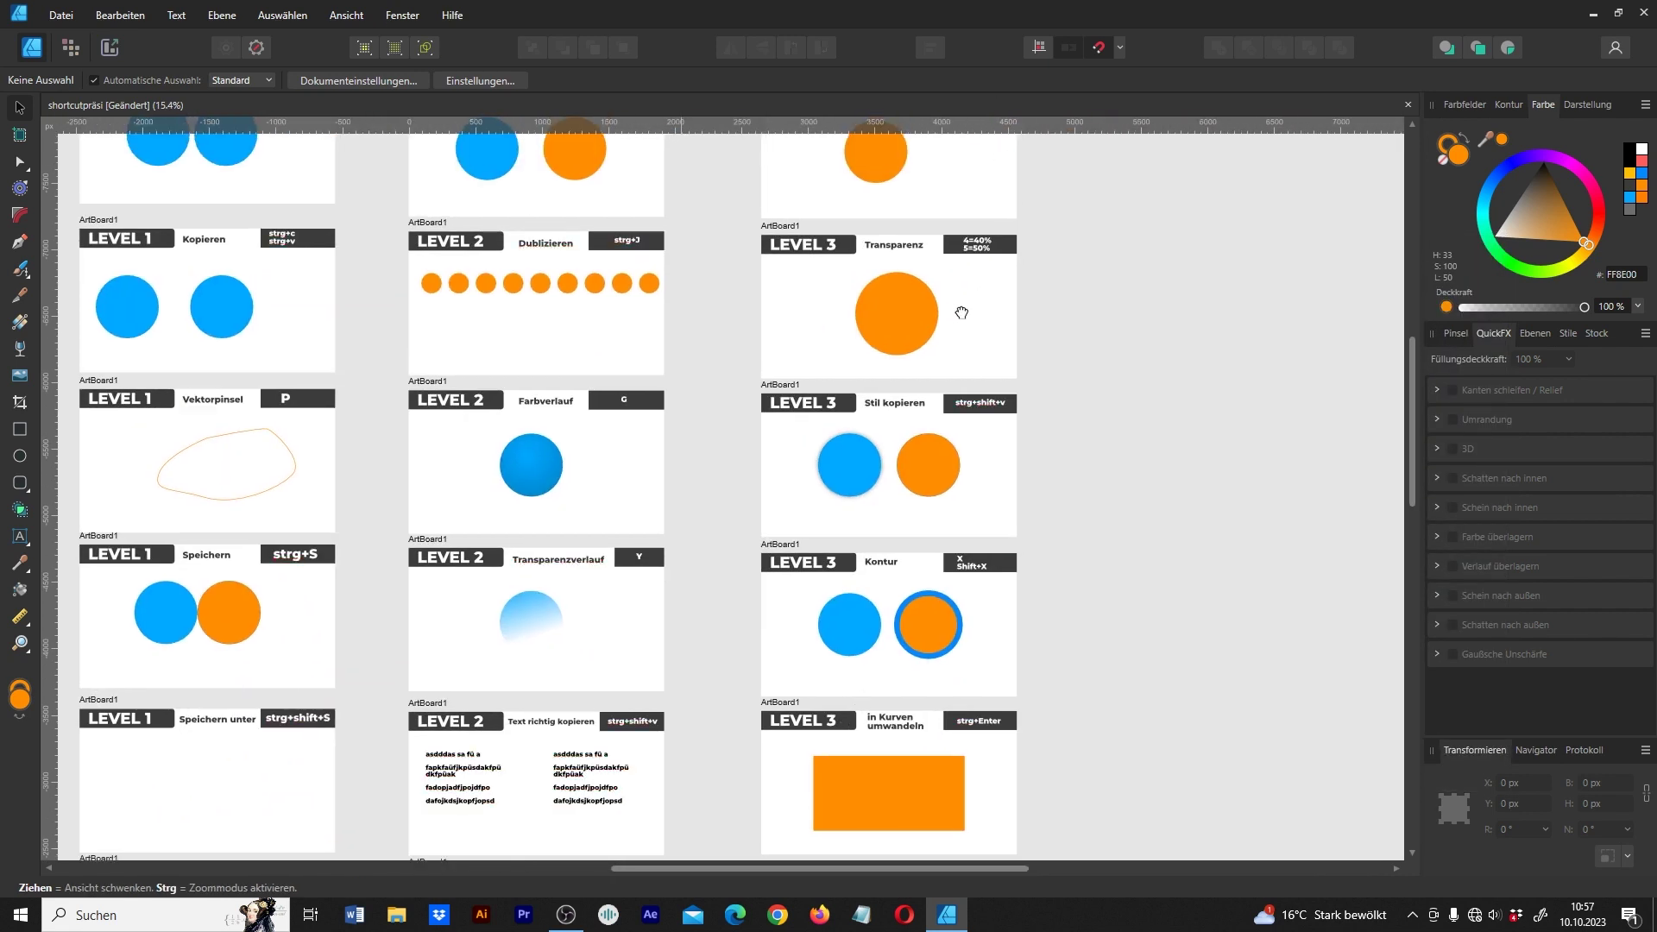
pyautogui.moveTo(962, 313); pyautogui.dragTo(904, 654)
pyautogui.scroll(5, 915, 604)
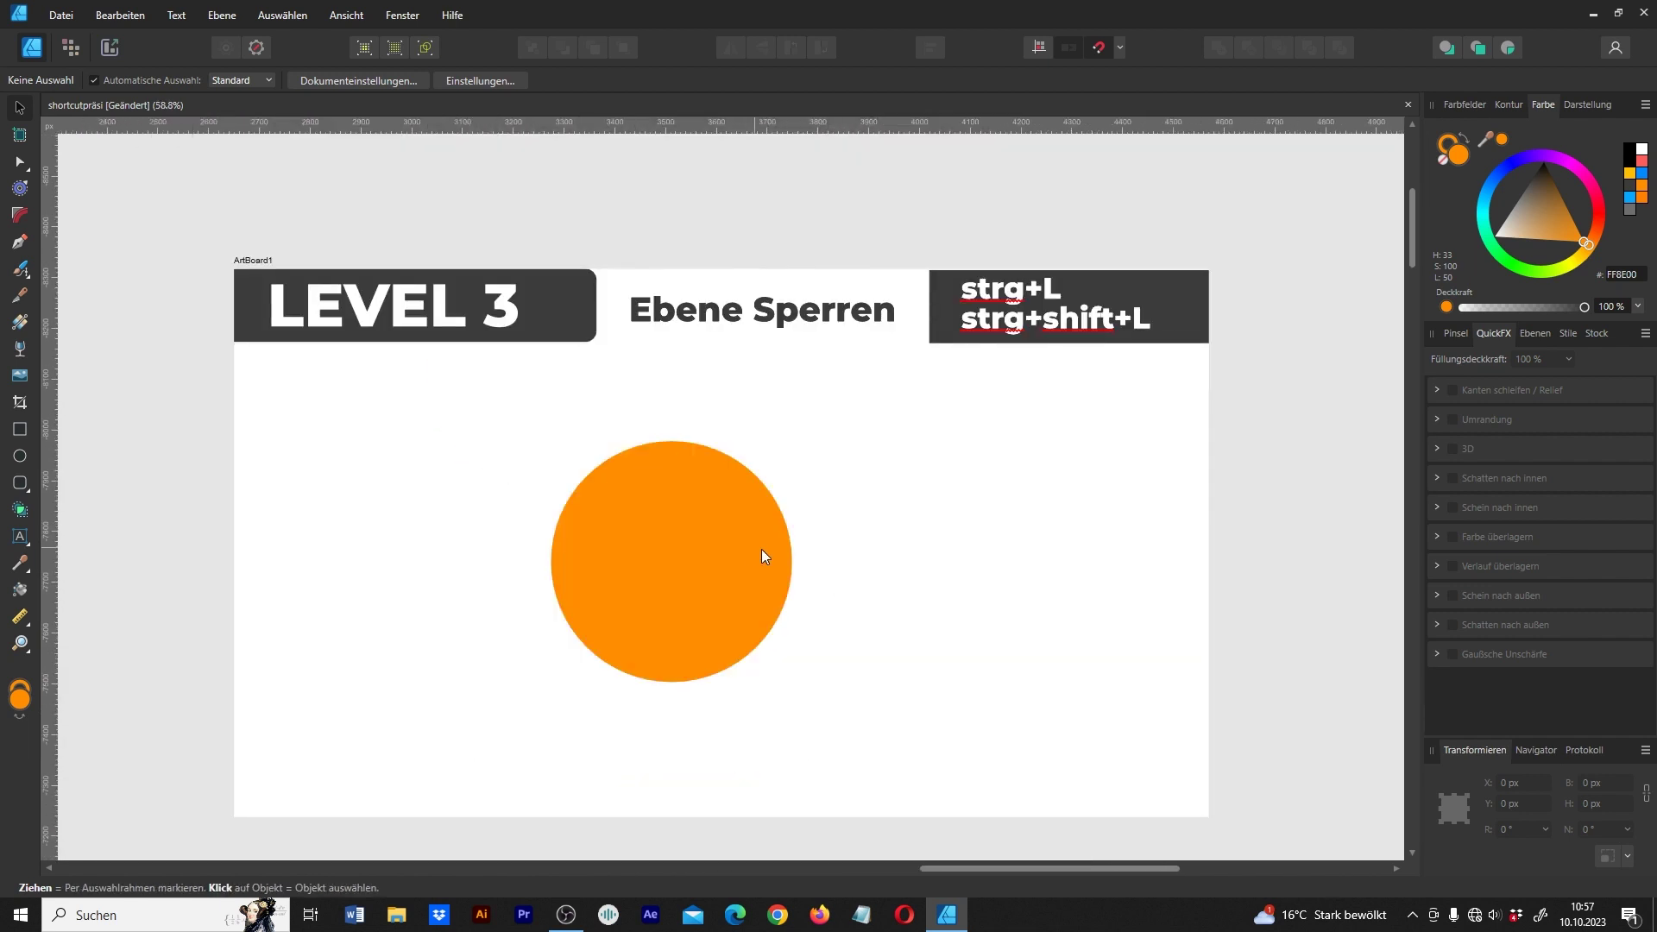
# Step: Lock the orange circle with Ctrl+L and confirm it can no longer be selected
pyautogui.click(768, 551)
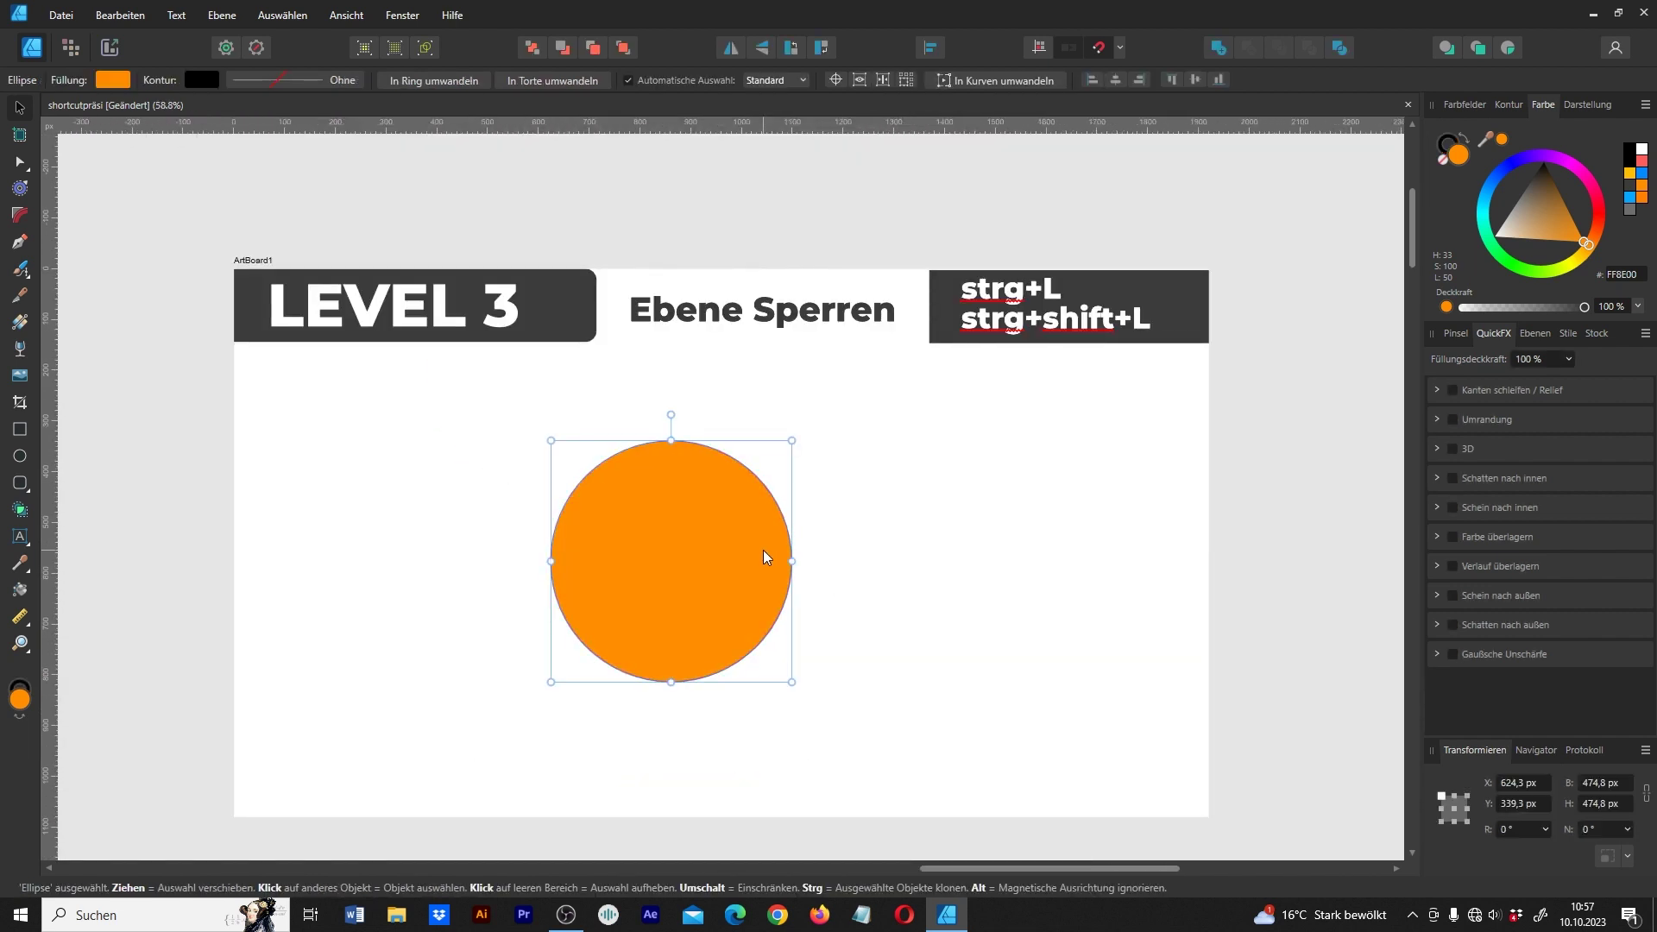
pyautogui.hotkey('ctrl', 'l')
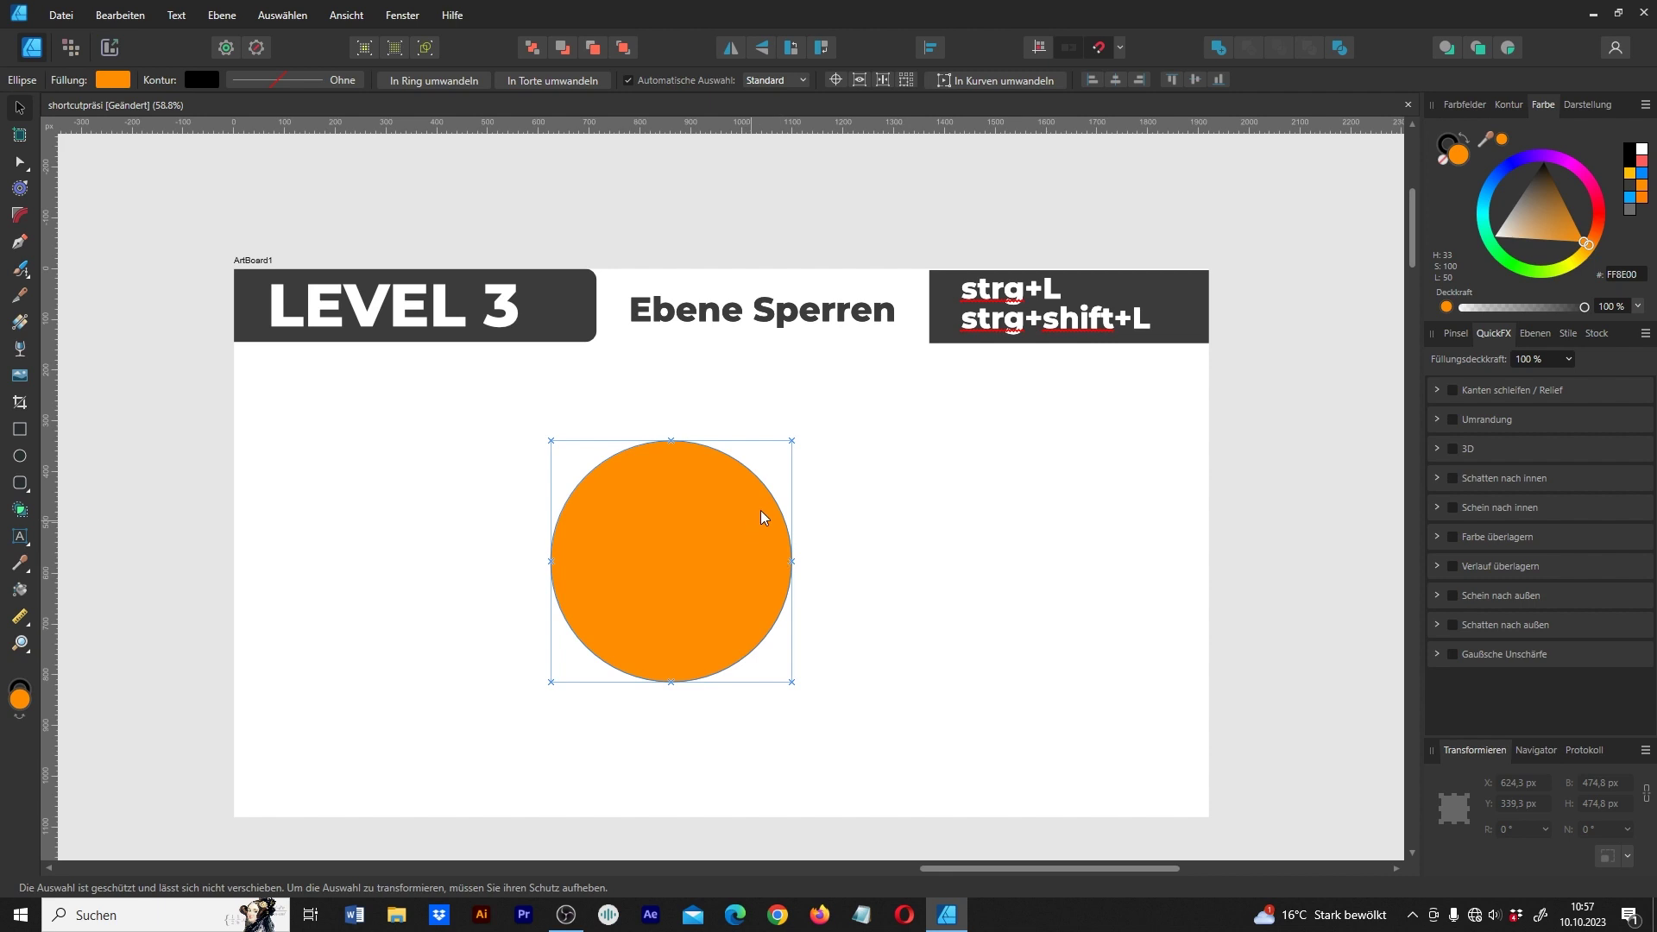
pyautogui.click(889, 600)
pyautogui.moveTo(917, 437); pyautogui.dragTo(689, 486)
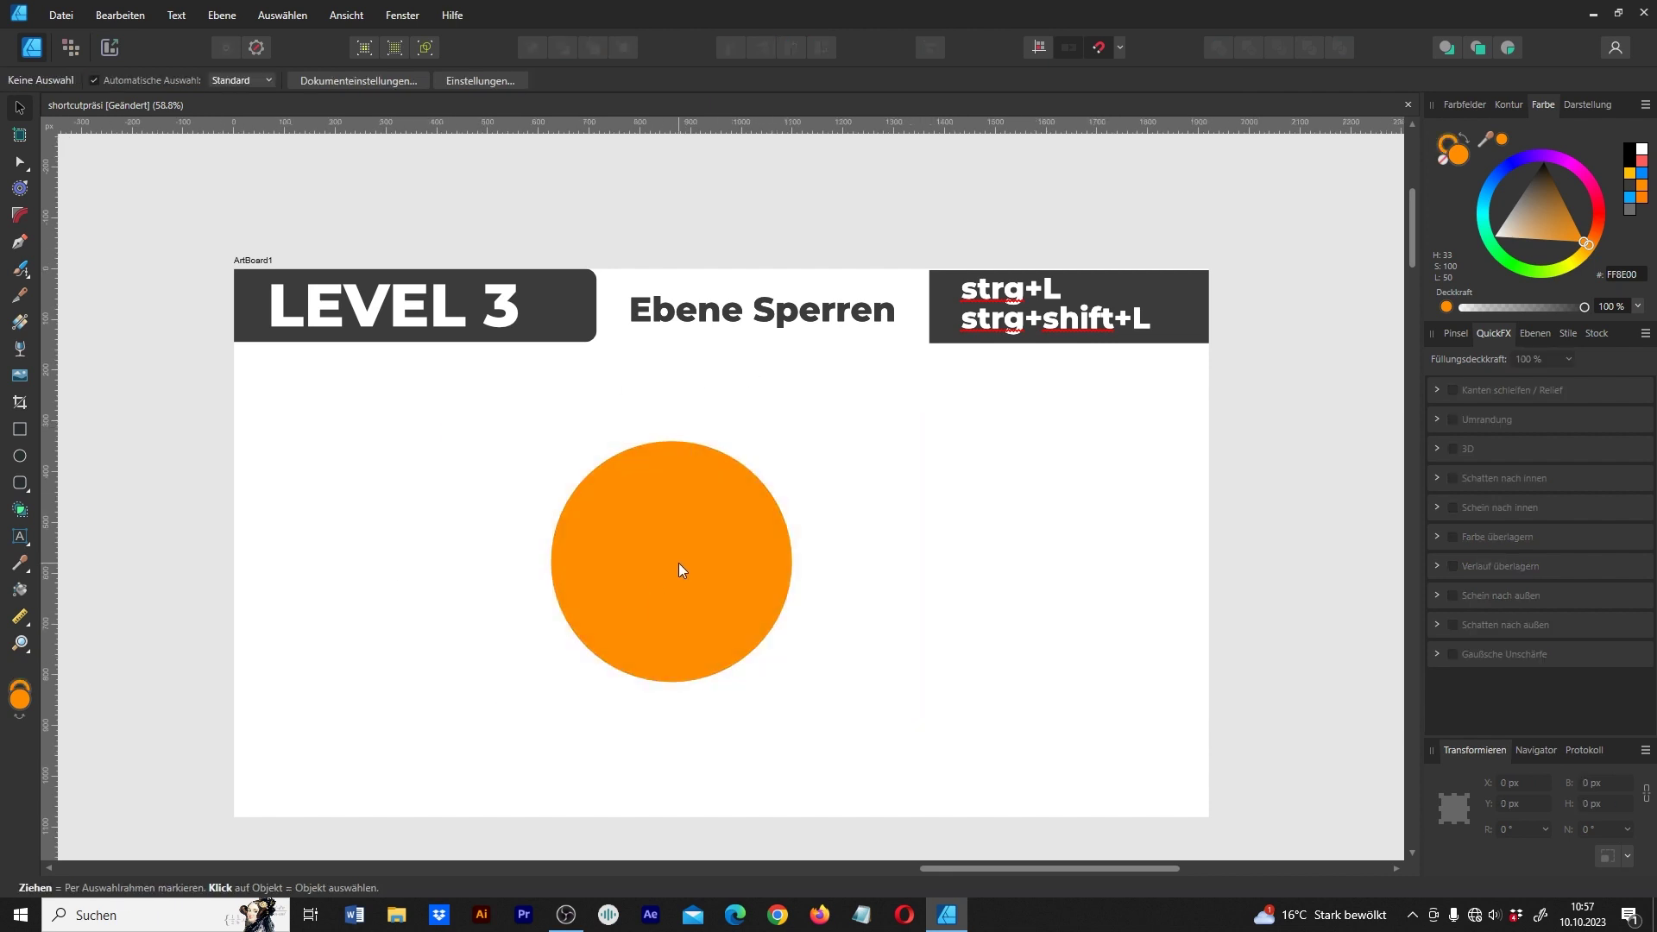
# Step: Unlock the circle's Ellipse layer from the Layers panel and nudge the circle slightly right
pyautogui.click(1531, 330)
pyautogui.scroll(1, 1539, 497)
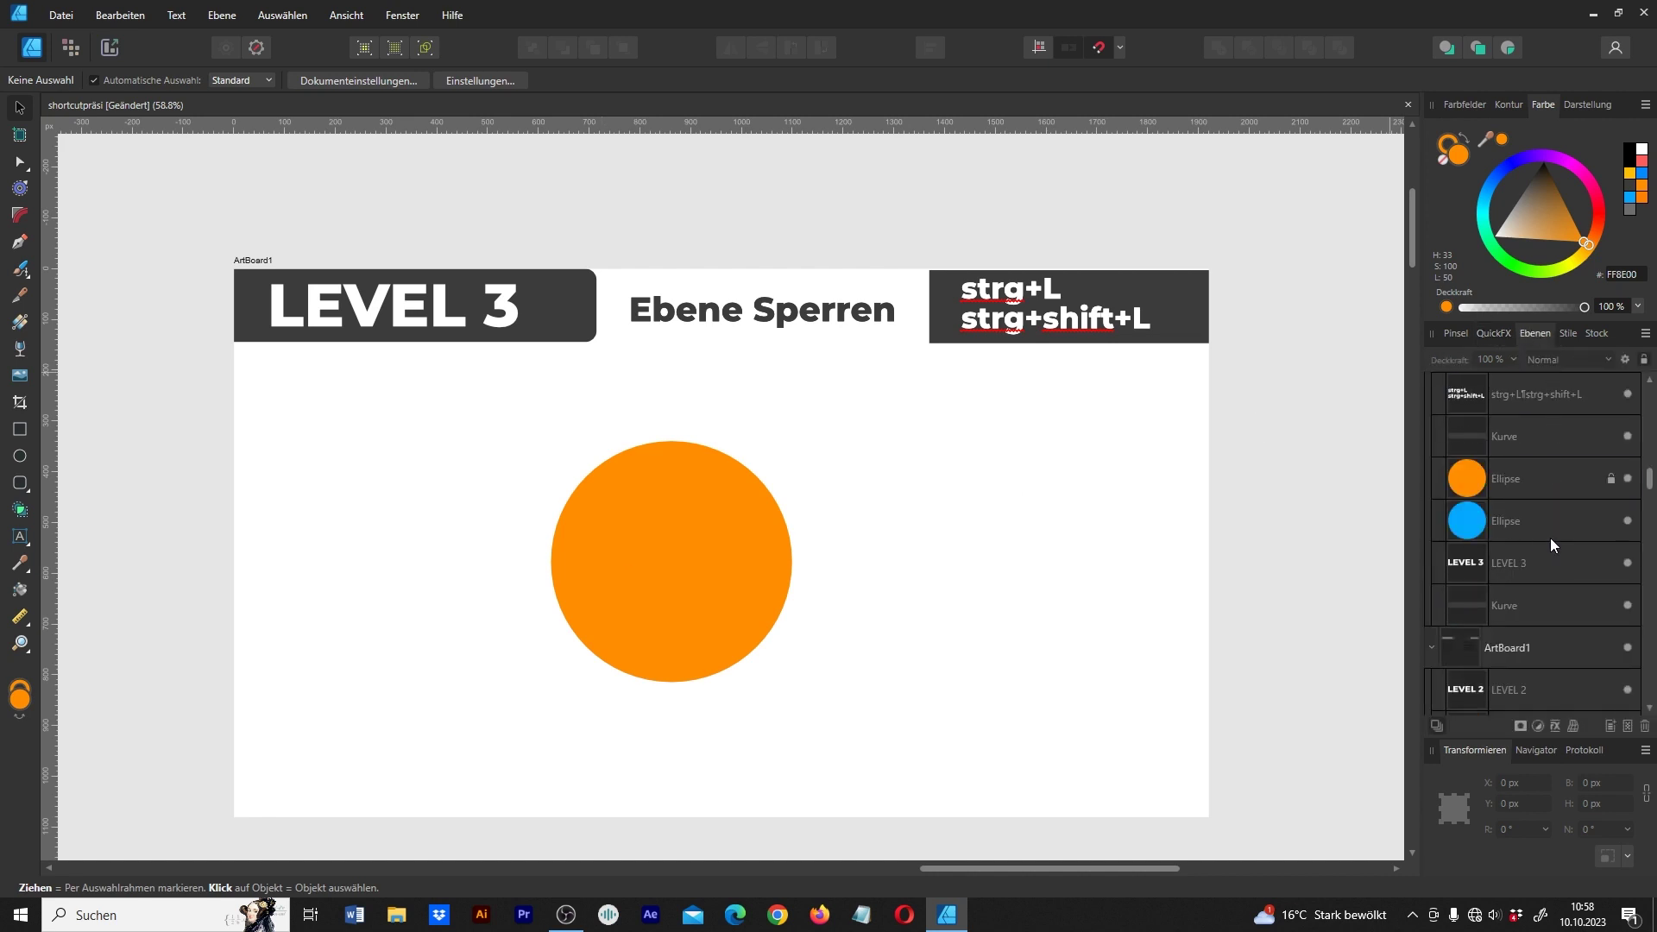
pyautogui.click(1533, 481)
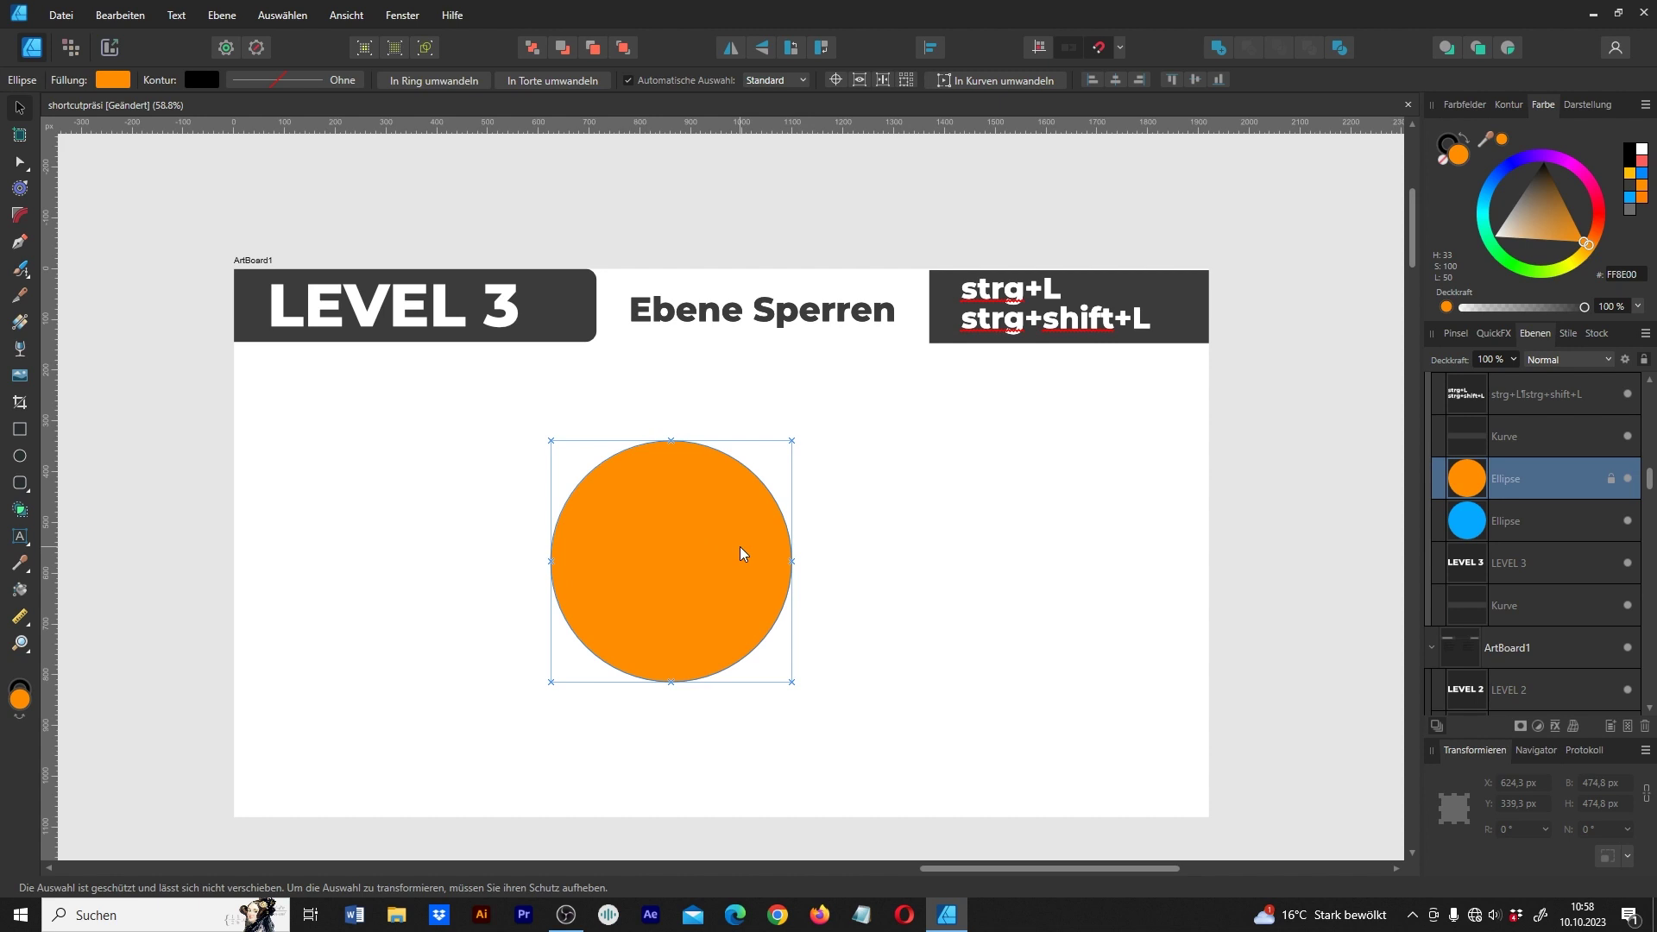
pyautogui.hotkey('ctrl', 'shift', 'l')
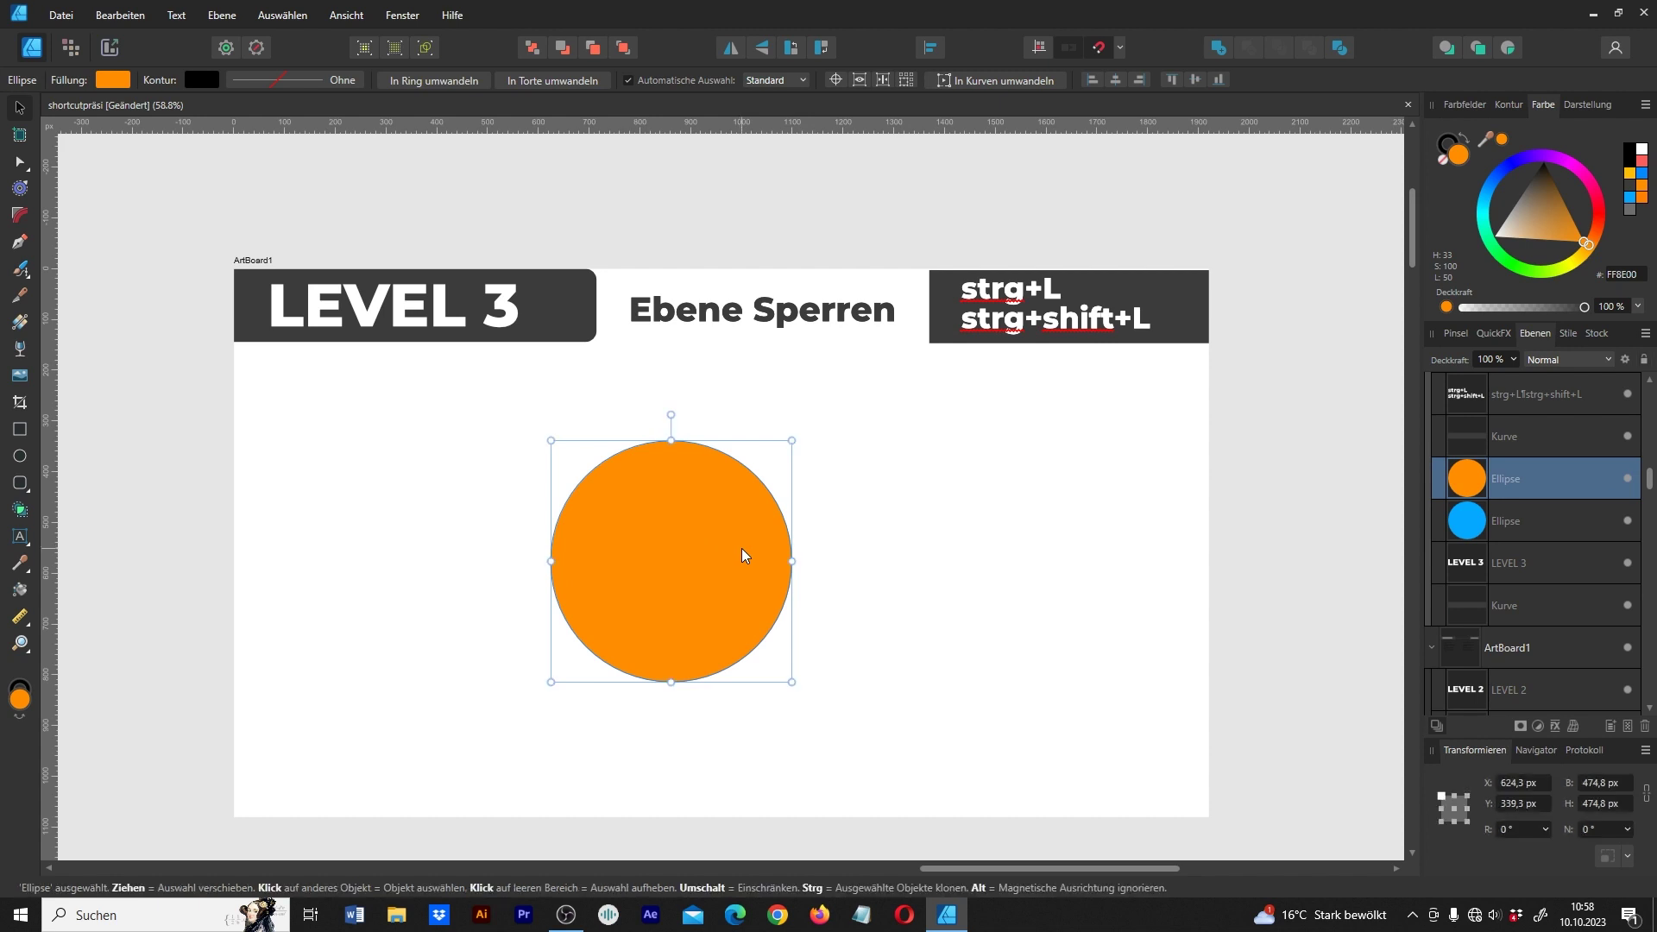
pyautogui.moveTo(686, 505)
pyautogui.mouseDown()
pyautogui.moveTo(701, 462)
pyautogui.moveTo(727, 475)
pyautogui.mouseUp()
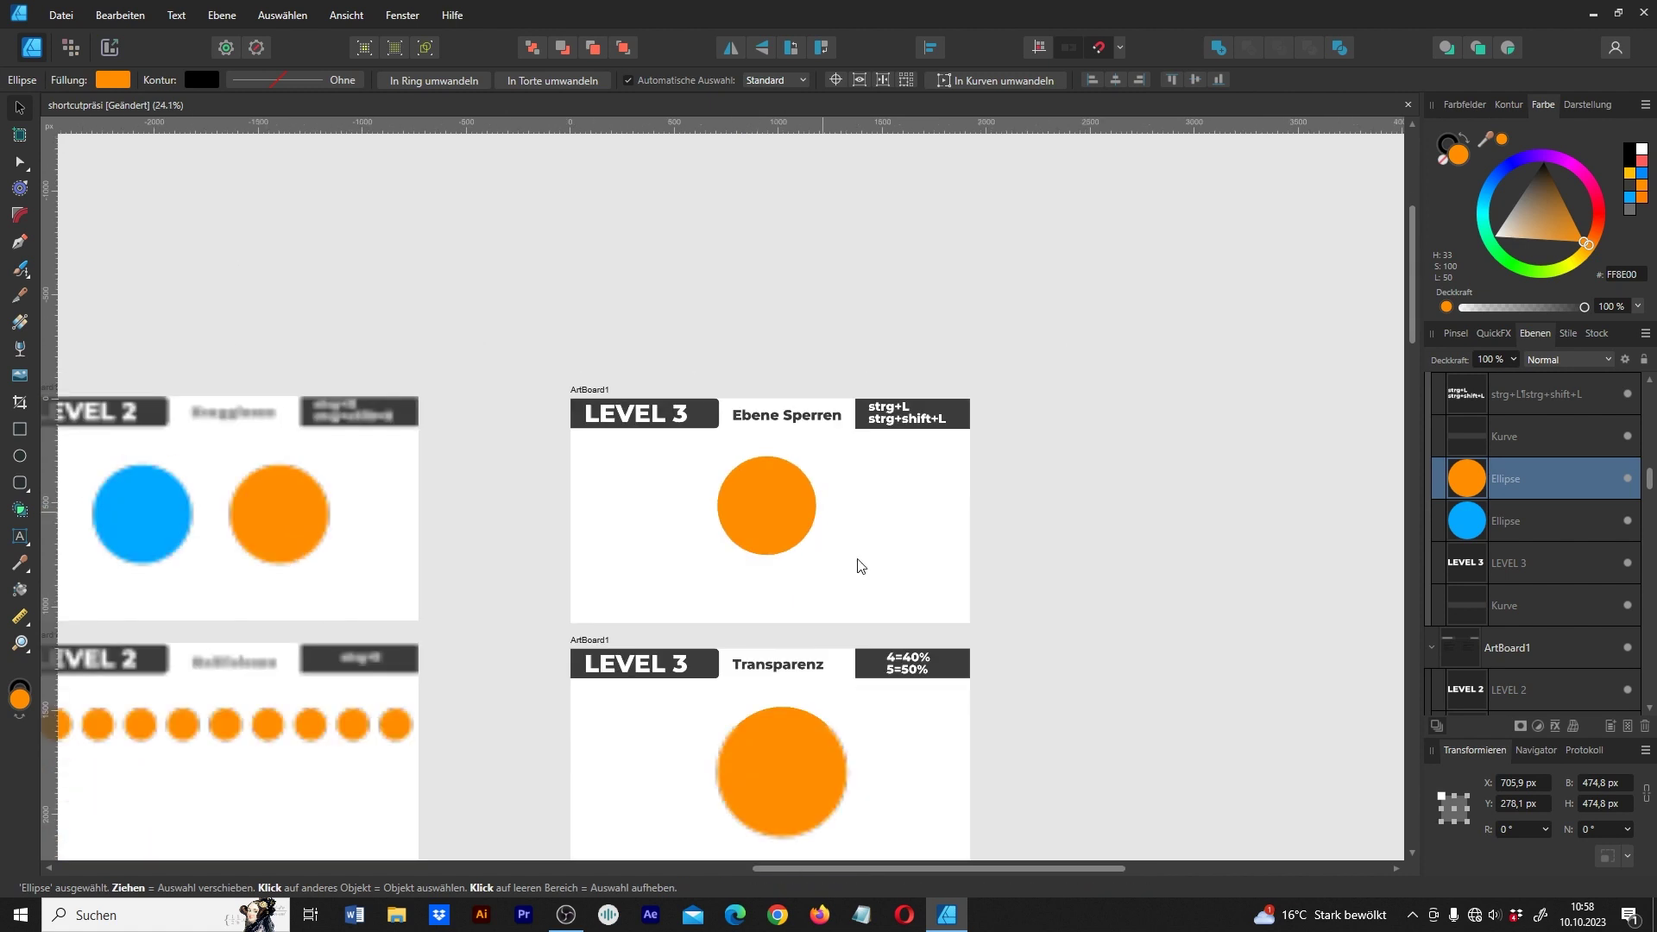
pyautogui.scroll(-10, 794, 430)
# Step: Try 40%, 50% and 10% opacity on the Transparenz circle, then restore it to 100%
pyautogui.scroll(2, 794, 430)
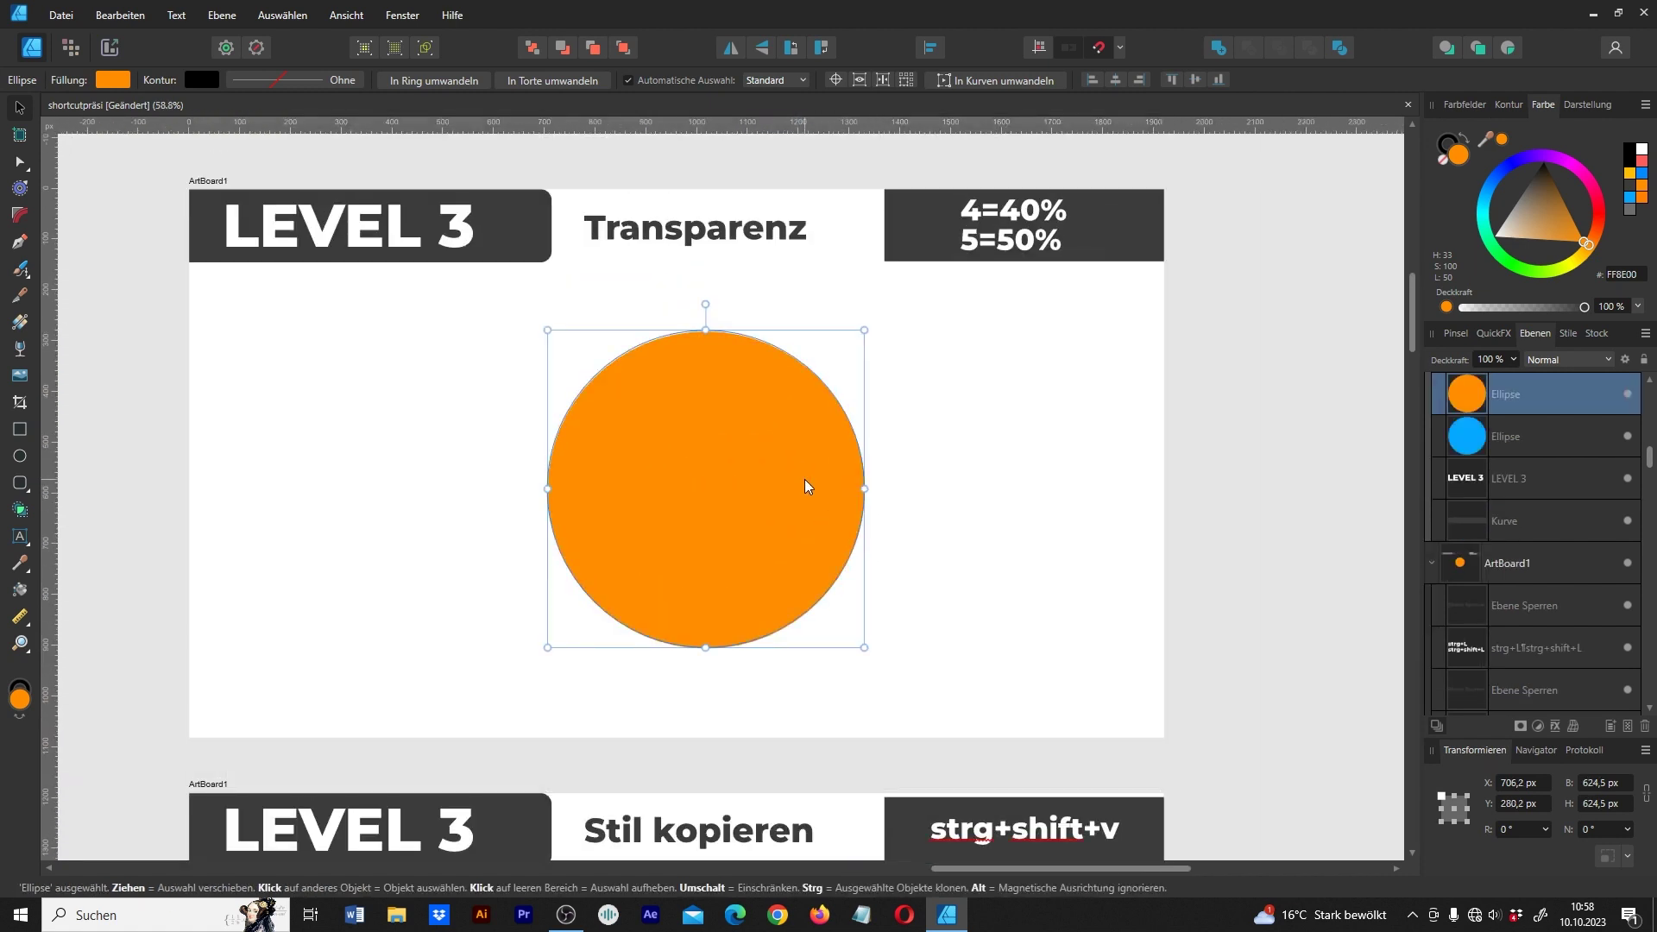
pyautogui.press('4')
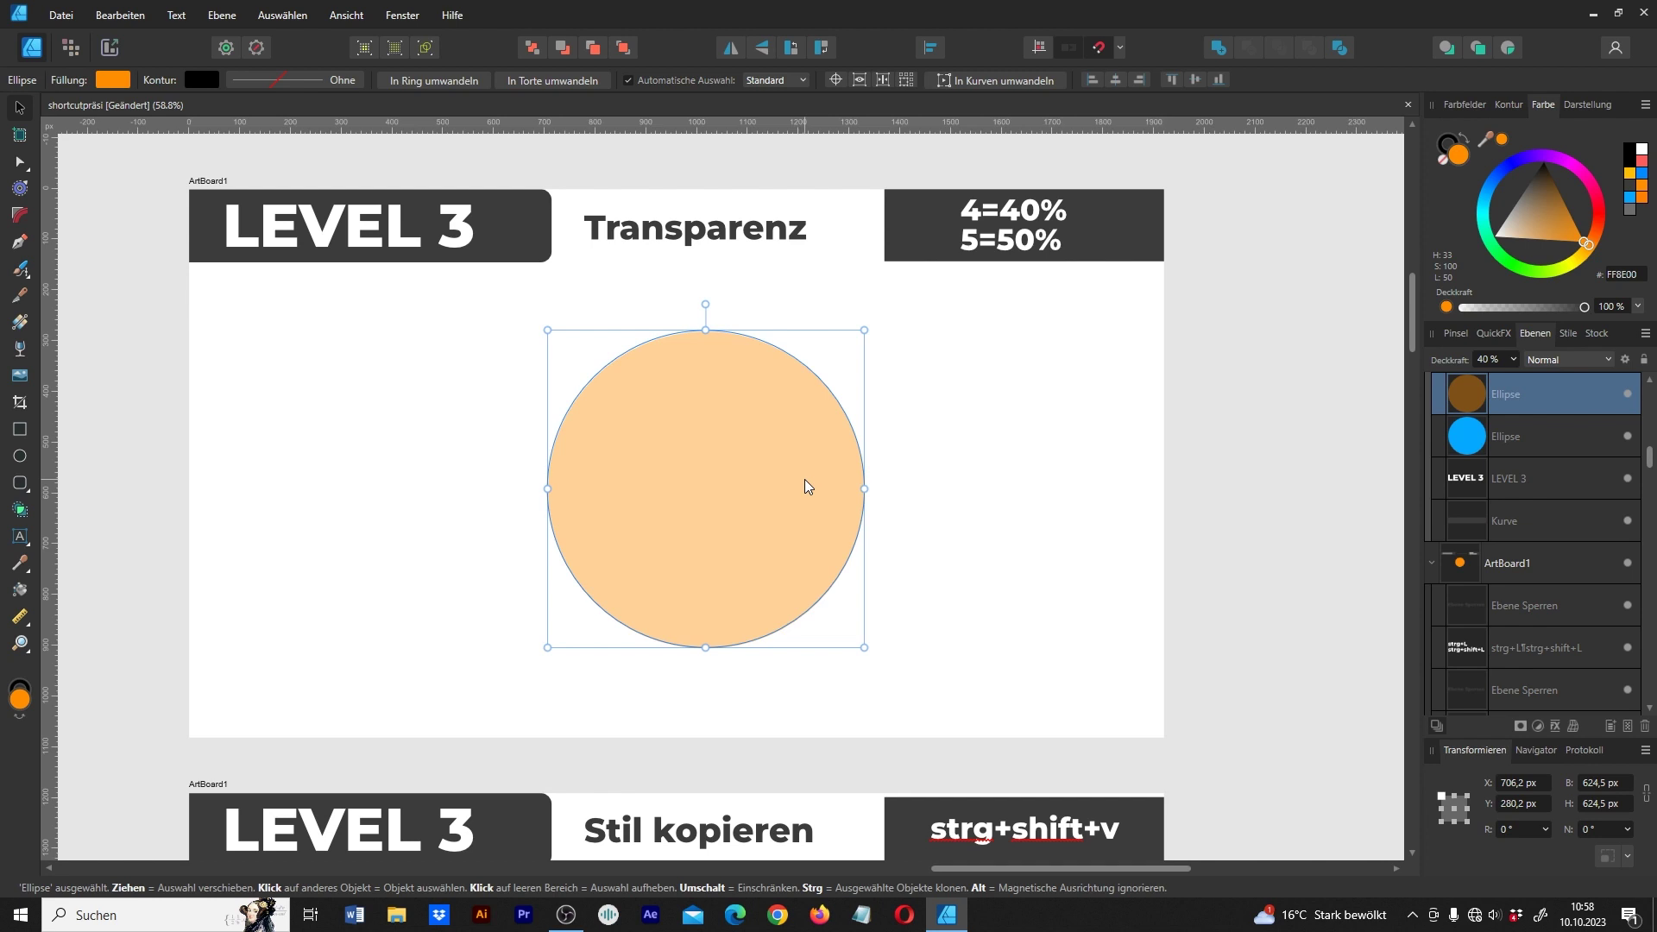
pyautogui.press('5')
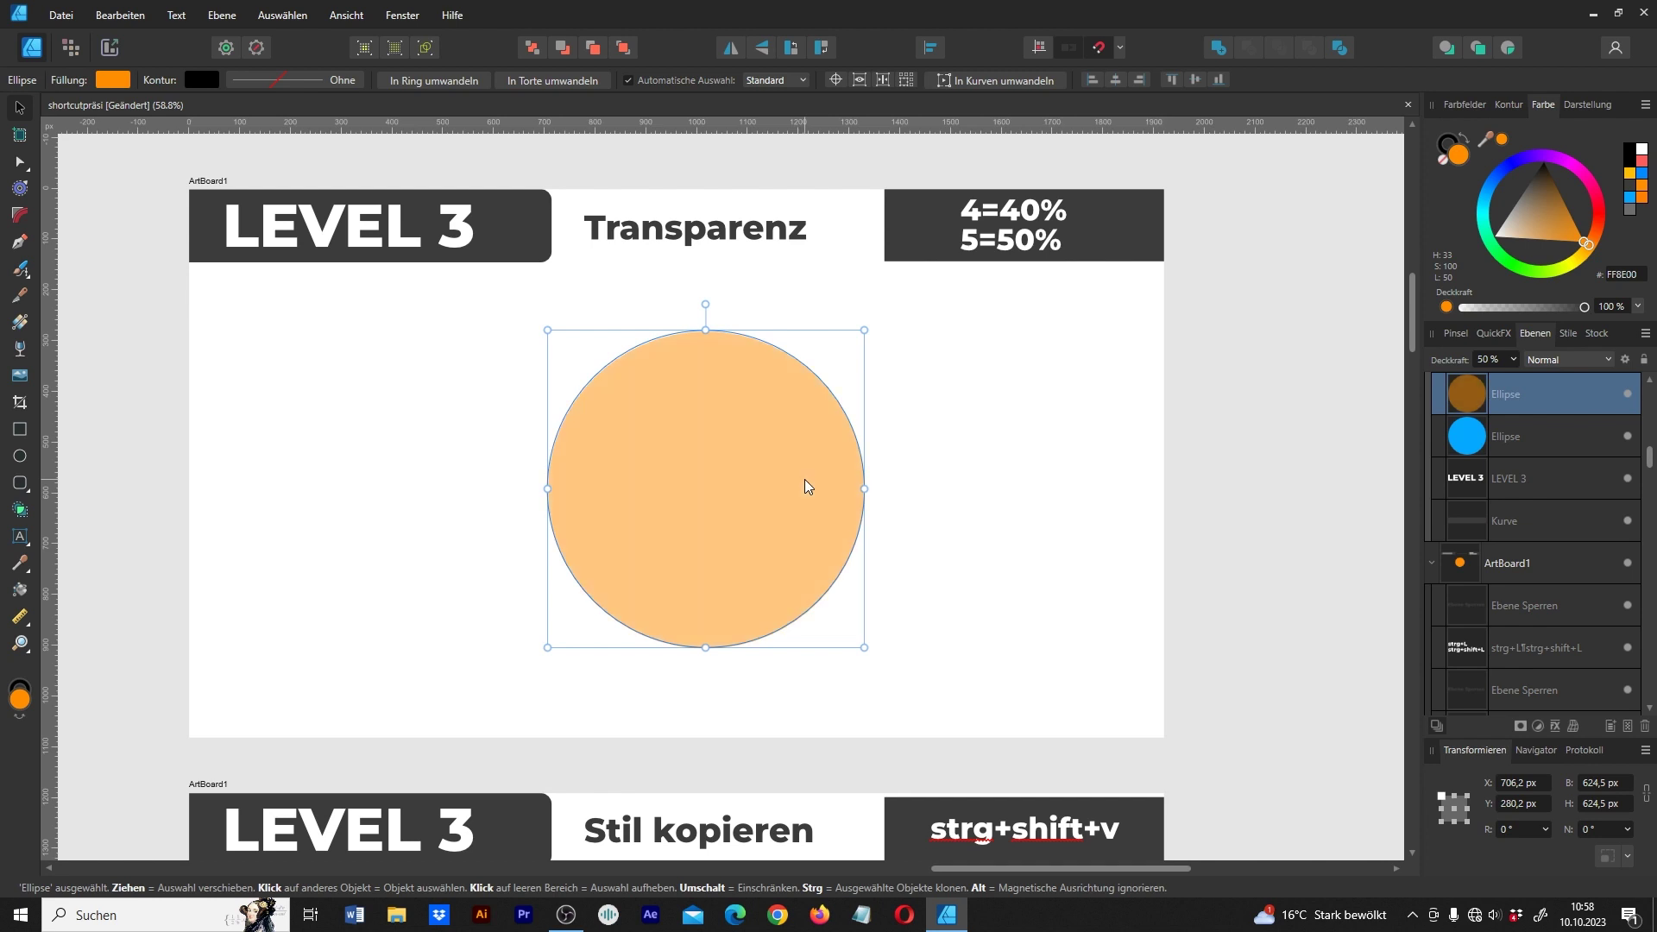
pyautogui.press('1')
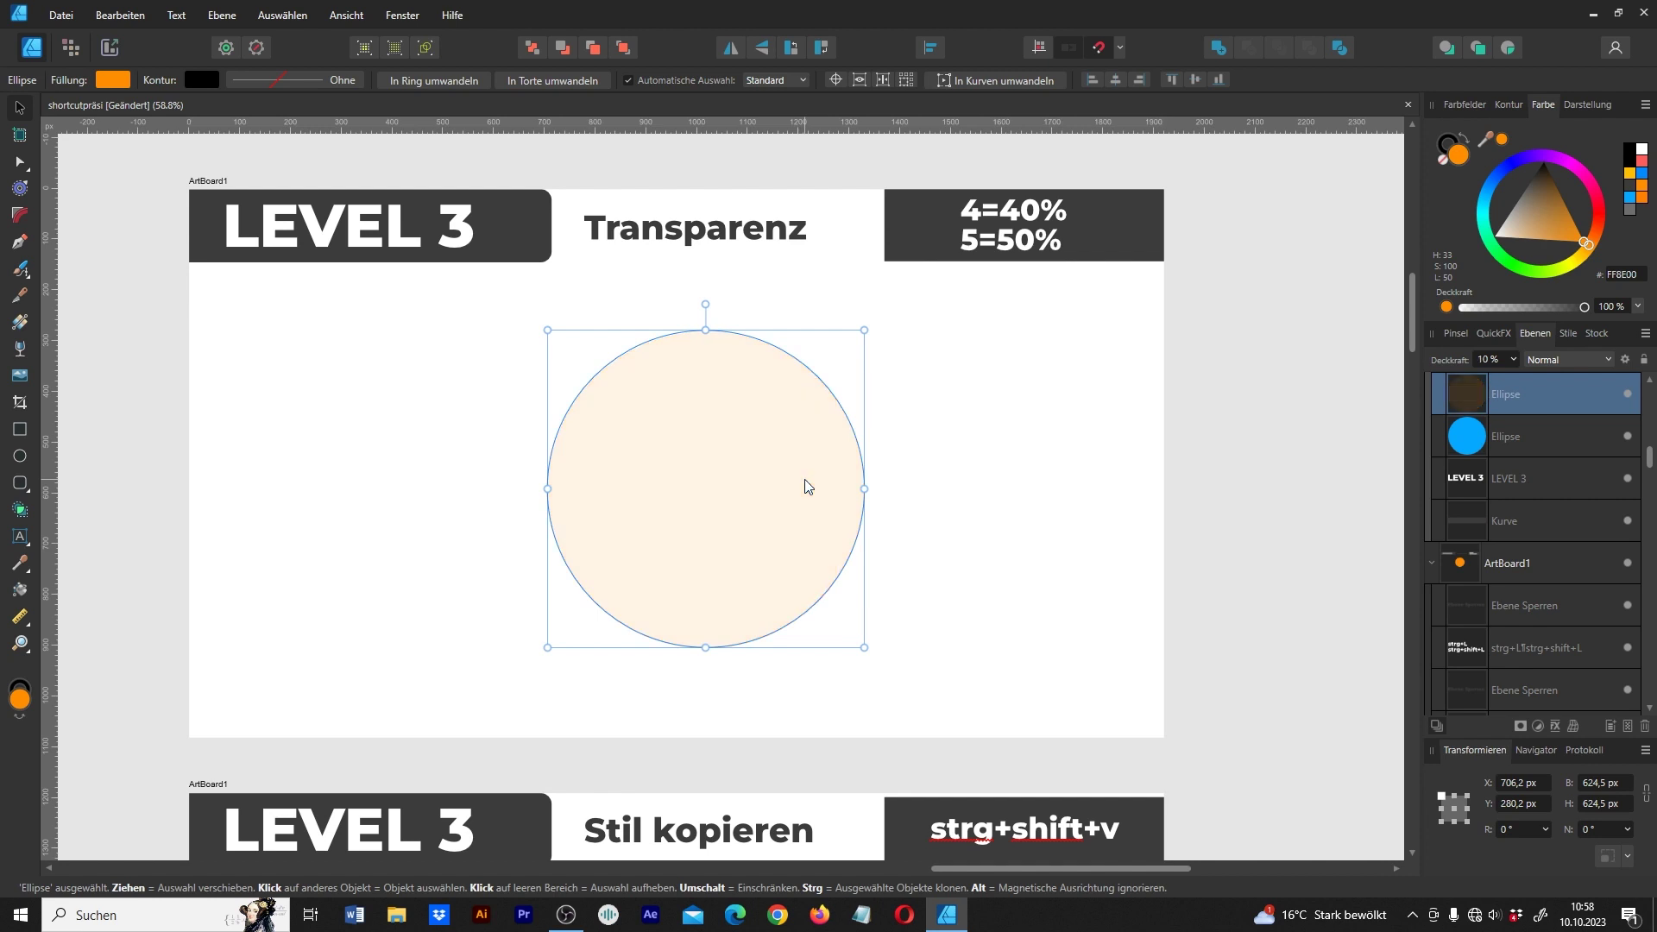
pyautogui.press('0')
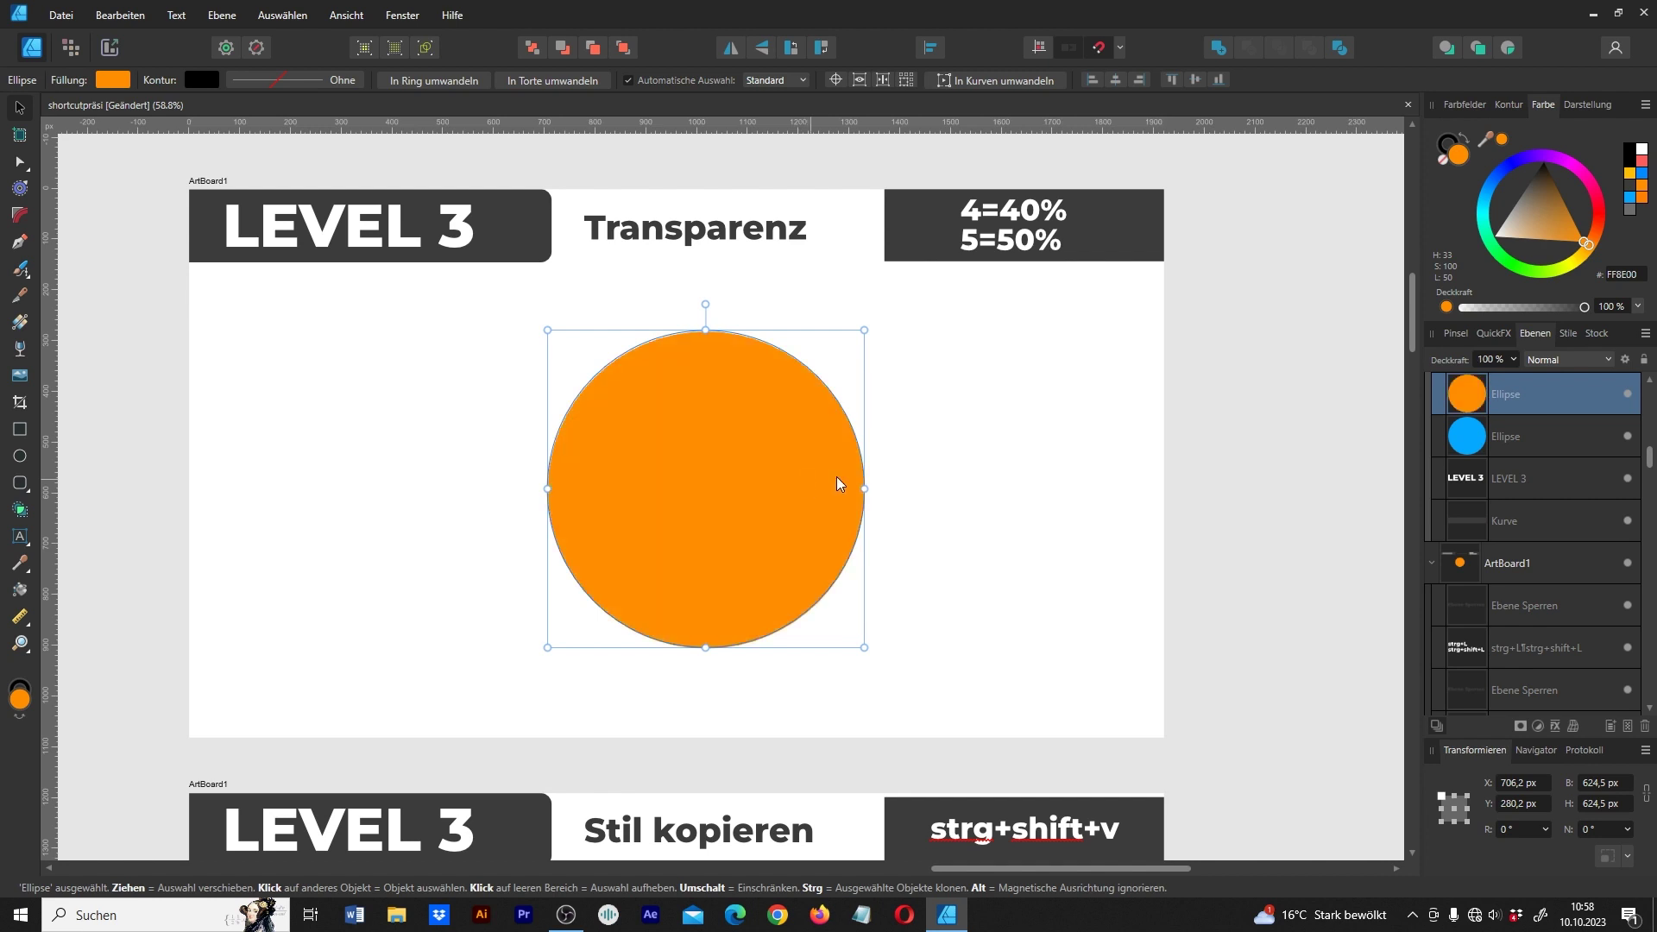
pyautogui.click(989, 485)
pyautogui.scroll(-3, 976, 433)
pyautogui.scroll(-3, 954, 407)
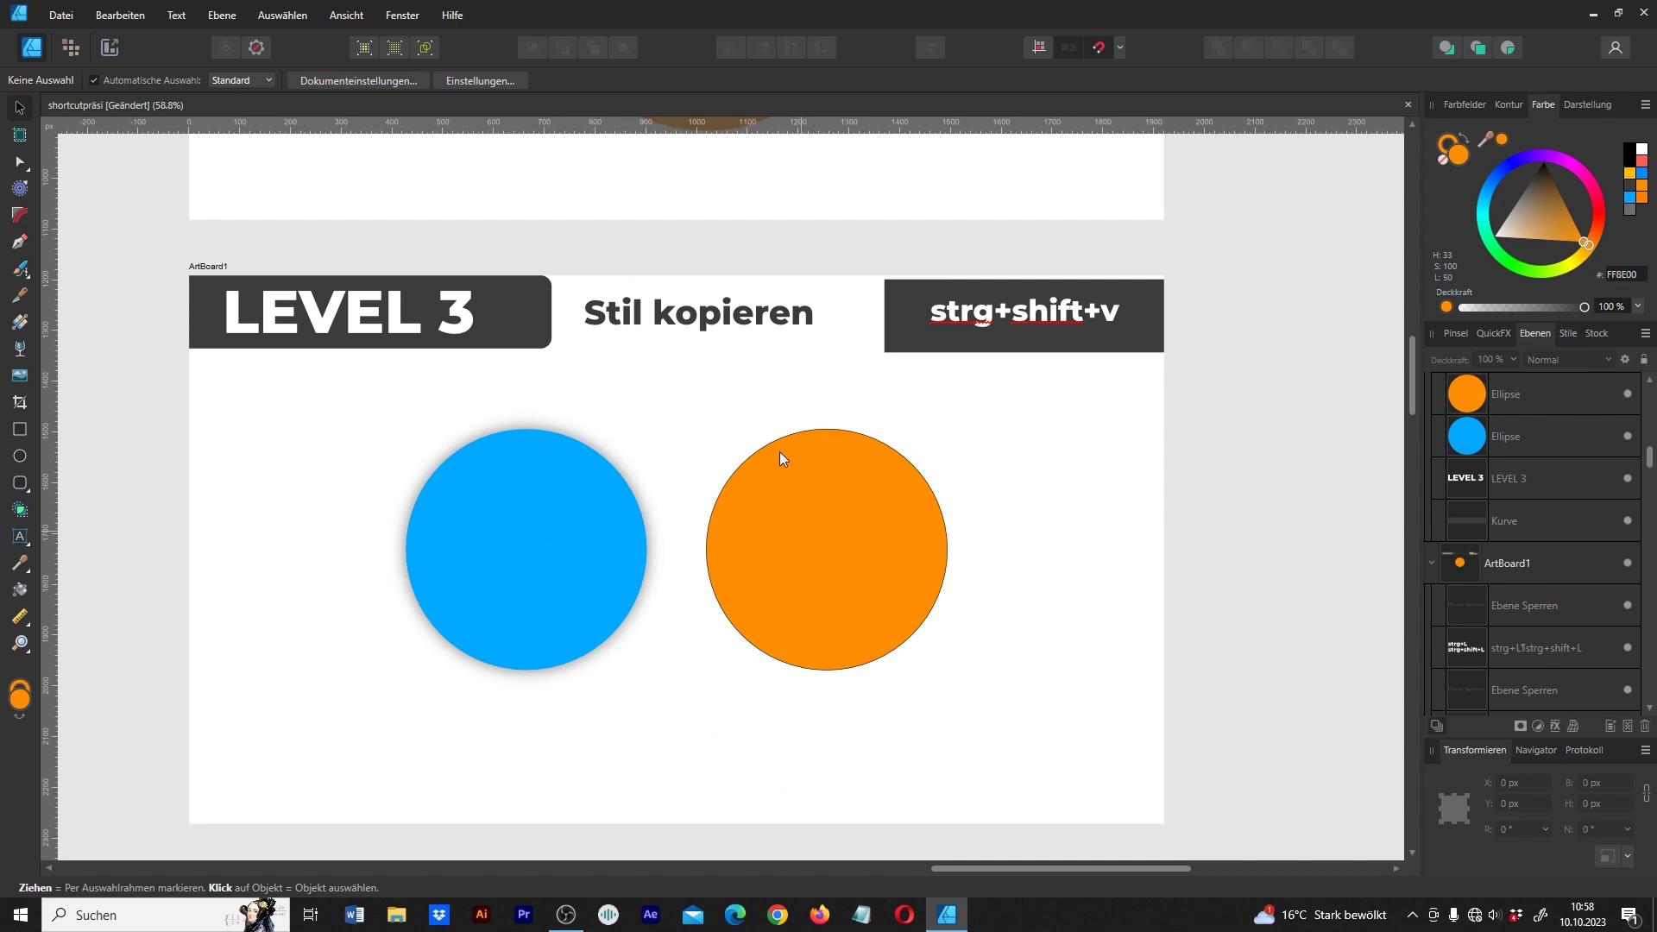
# Step: Paste the blue circle's style onto the orange circle with Ctrl+Shift+V and deselect
pyautogui.click(595, 561)
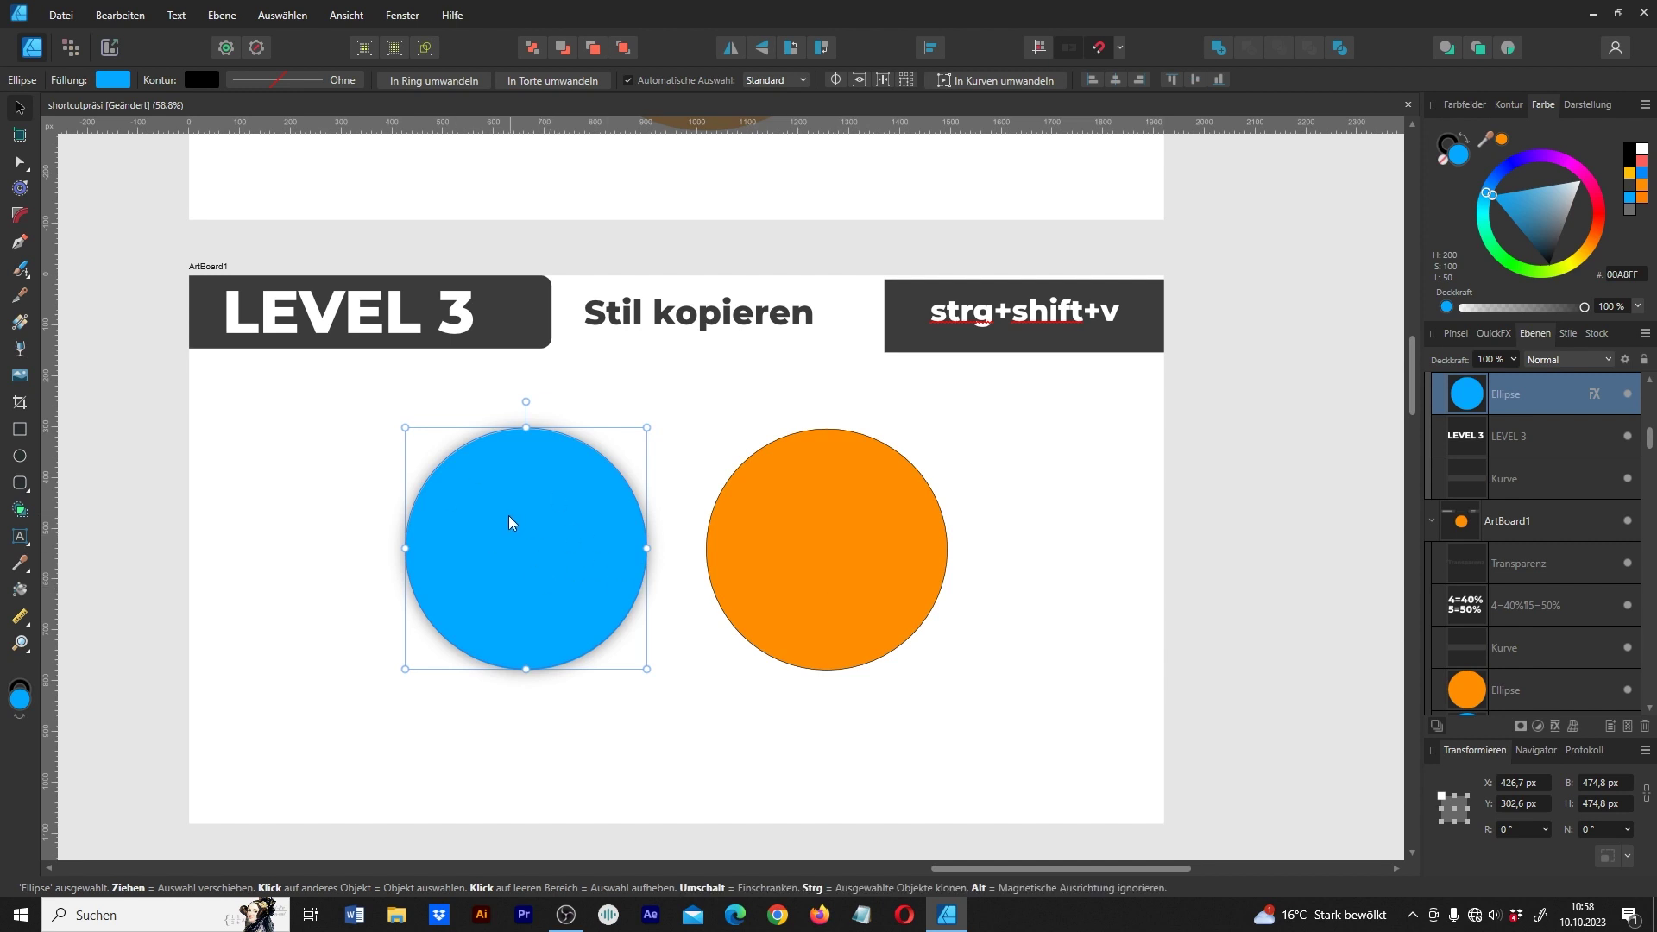
pyautogui.click(857, 492)
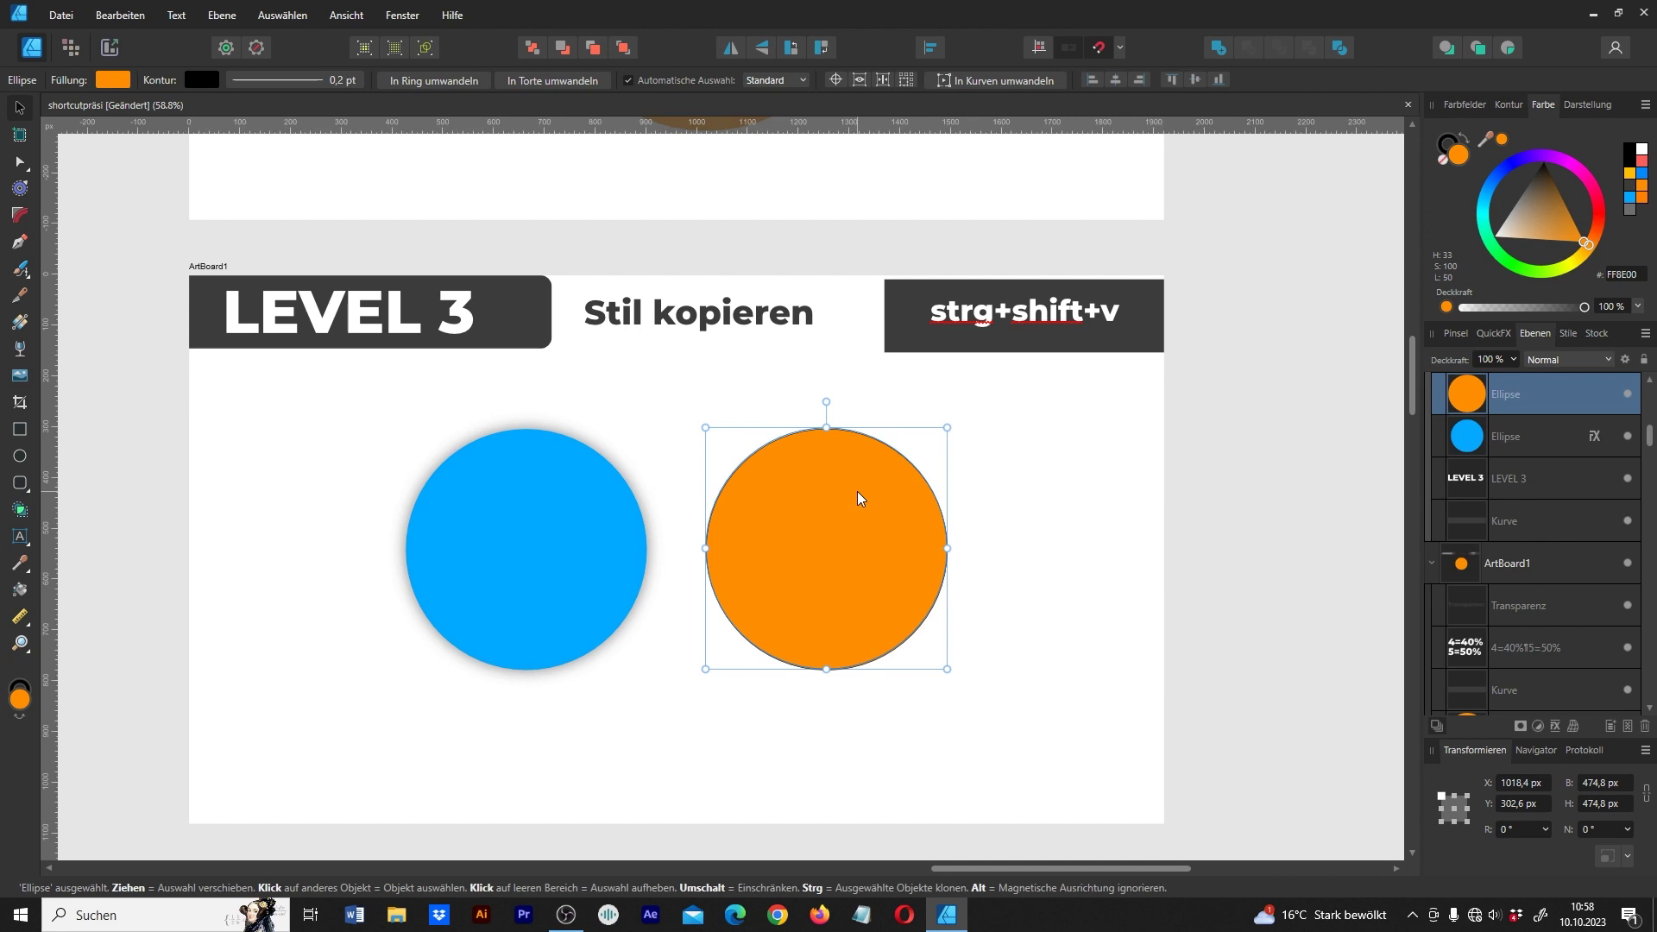
pyautogui.hotkey('ctrl', 'shift', 'v')
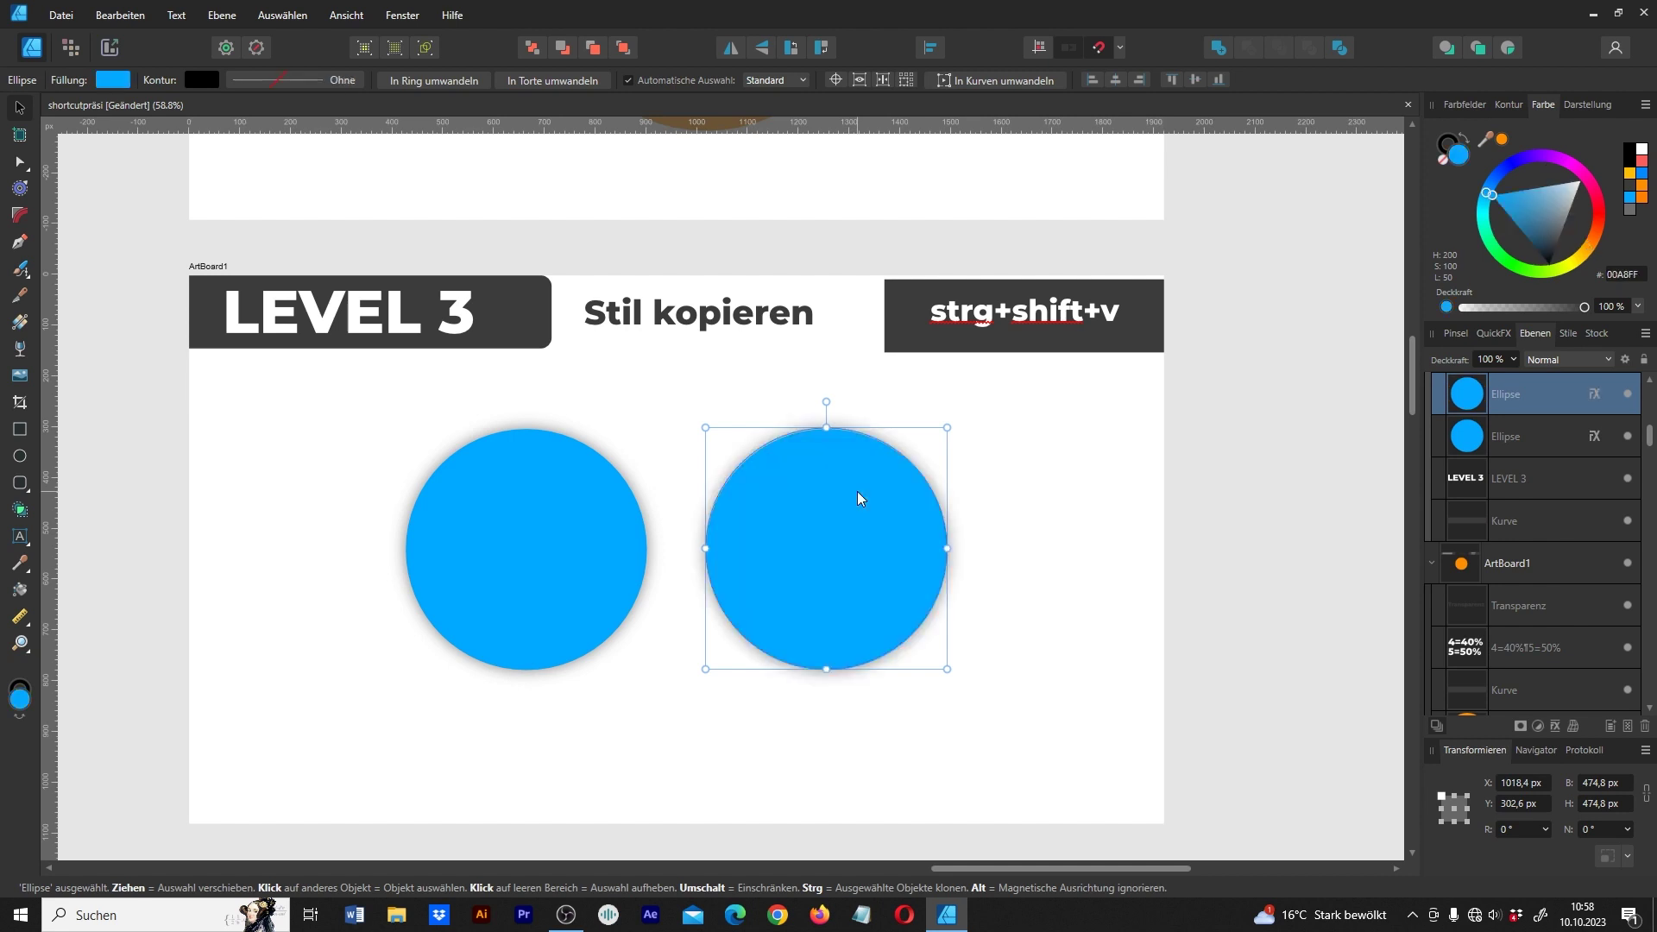
pyautogui.click(1132, 561)
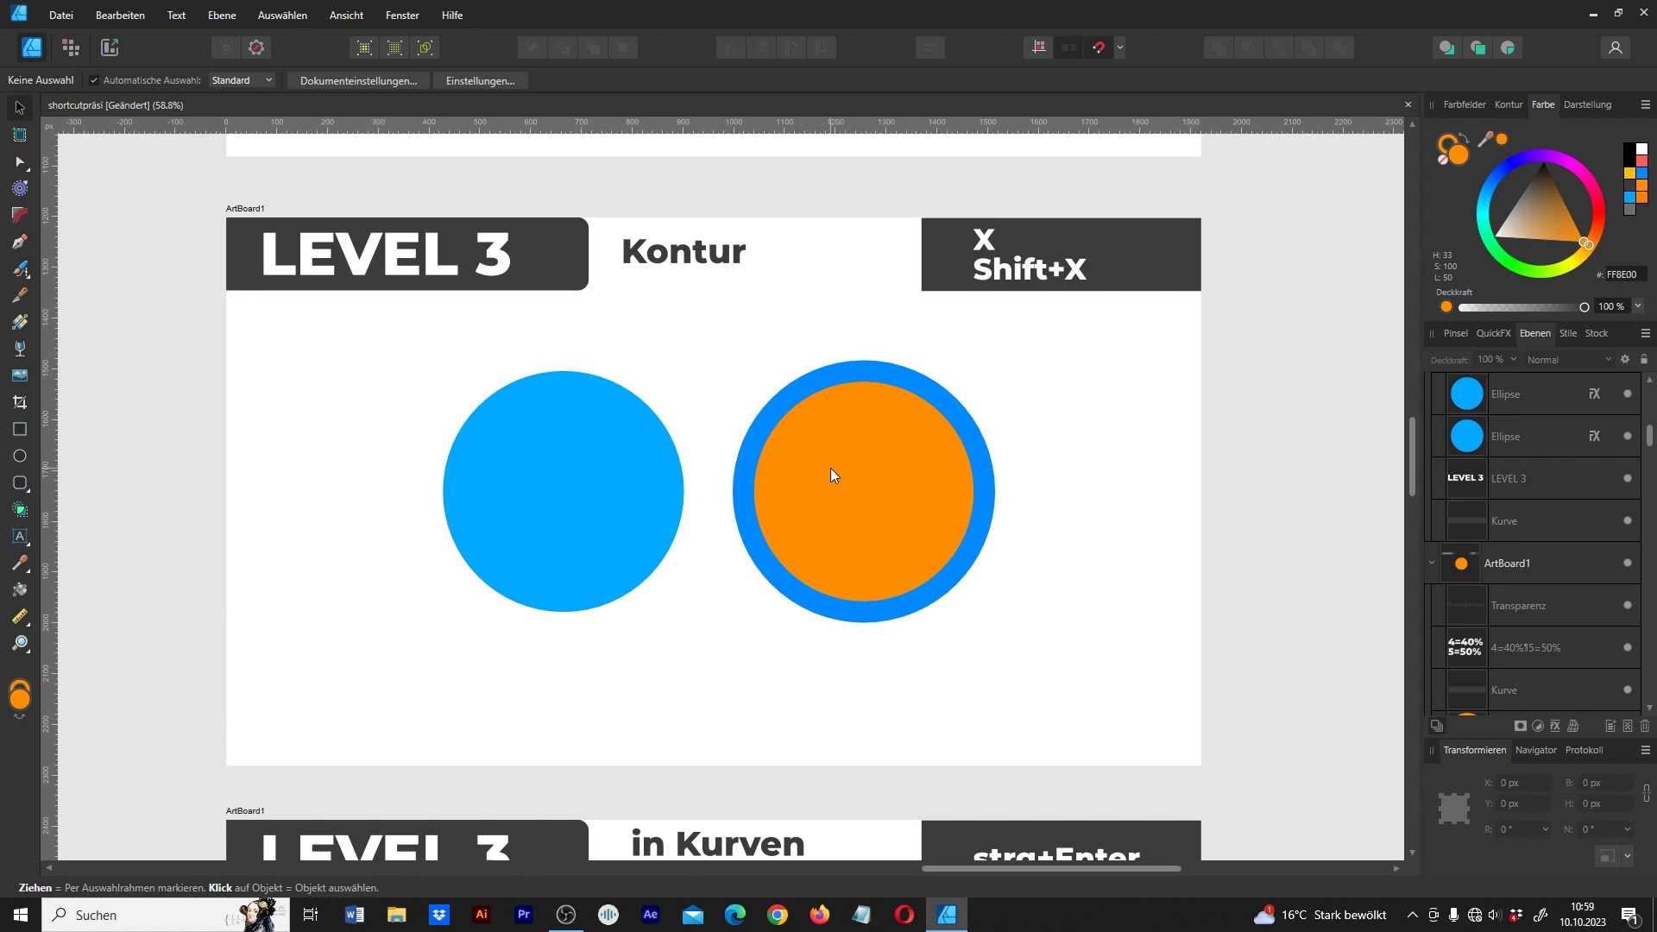
pyautogui.scroll(1, 786, 510)
pyautogui.moveTo(777, 417); pyautogui.dragTo(803, 454)
pyautogui.click(953, 426)
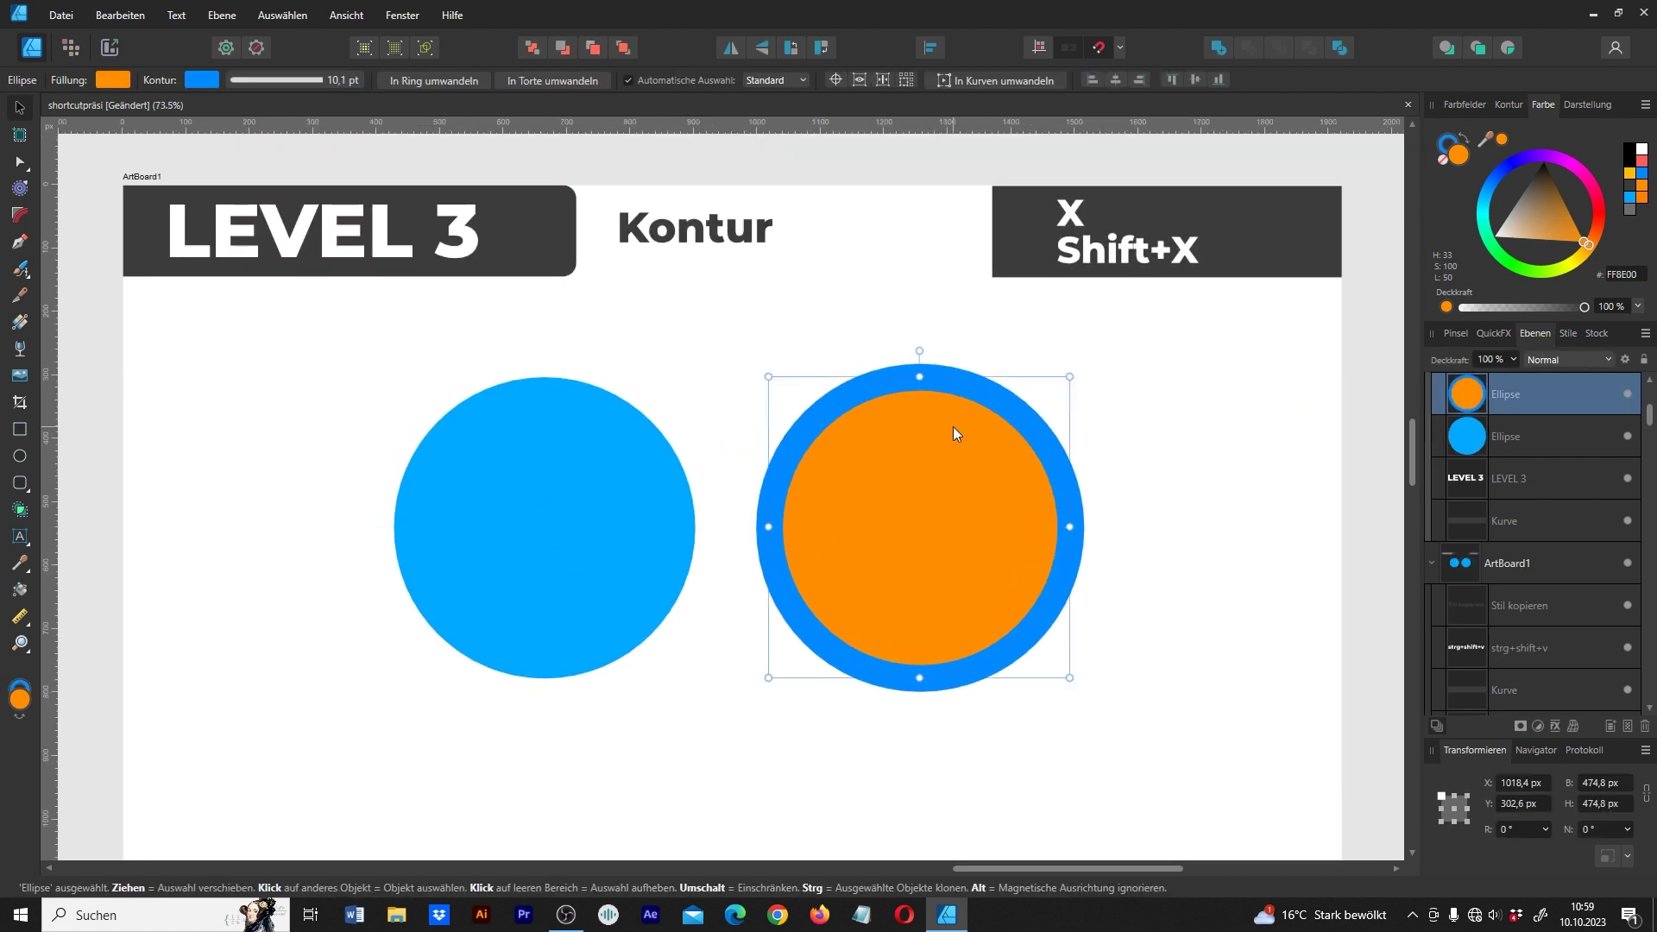
pyautogui.hotkey('shift', 'x')
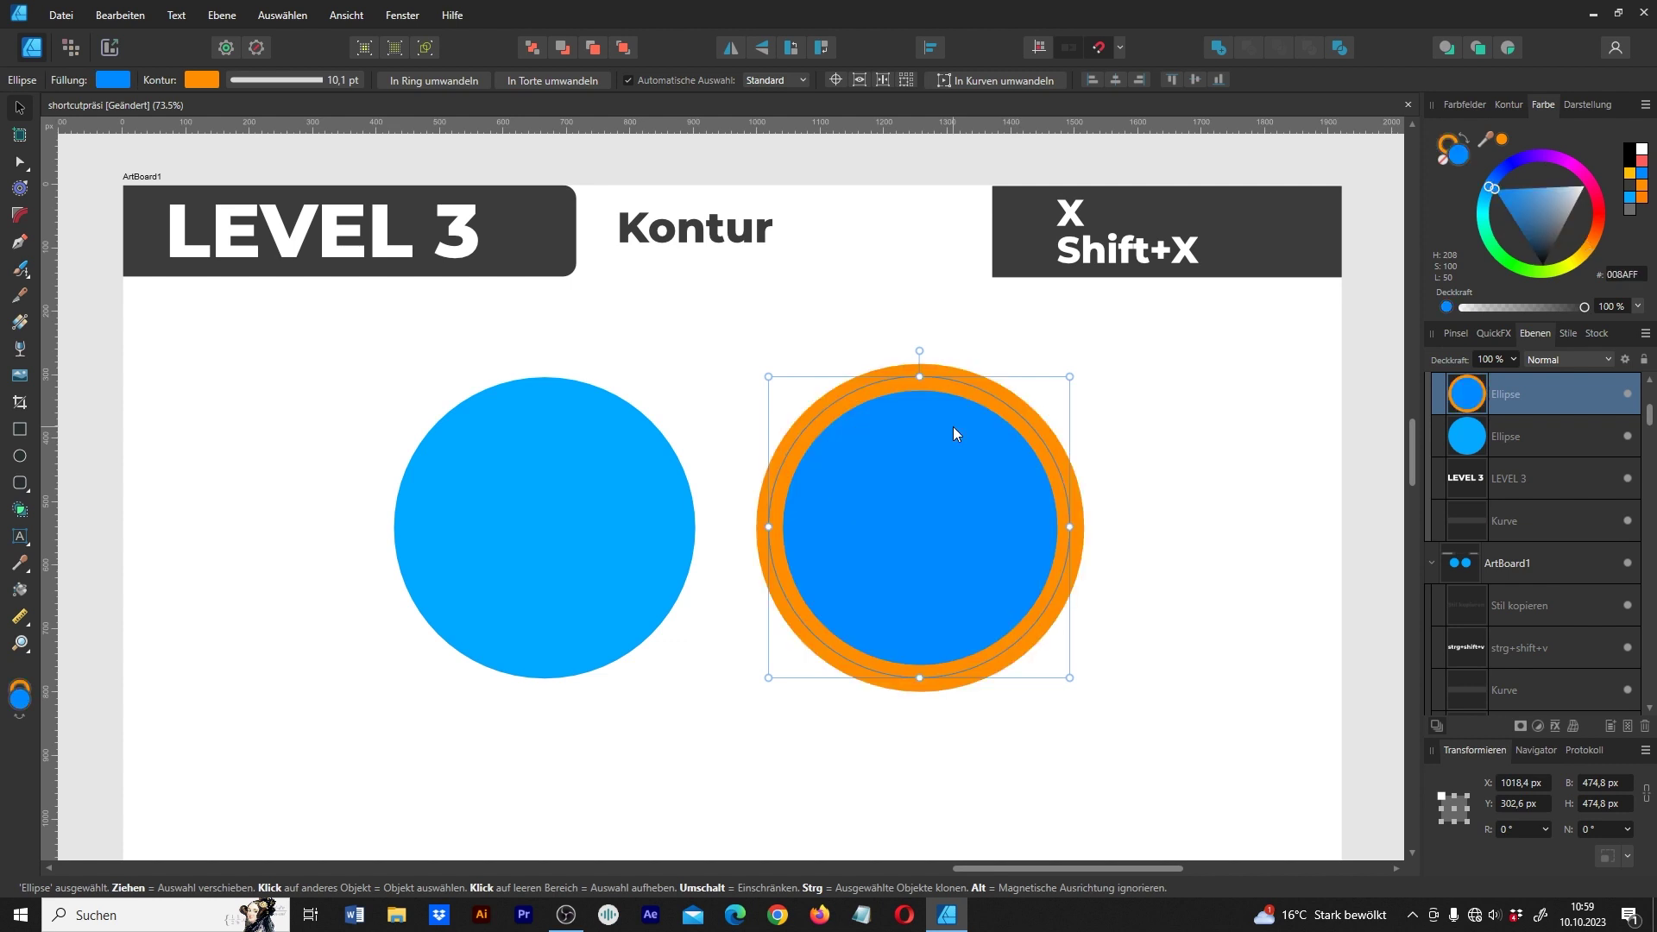
pyautogui.hotkey('shift', 'x')
pyautogui.hotkey('shift', 'x')
pyautogui.hotkey('shift', 'x')
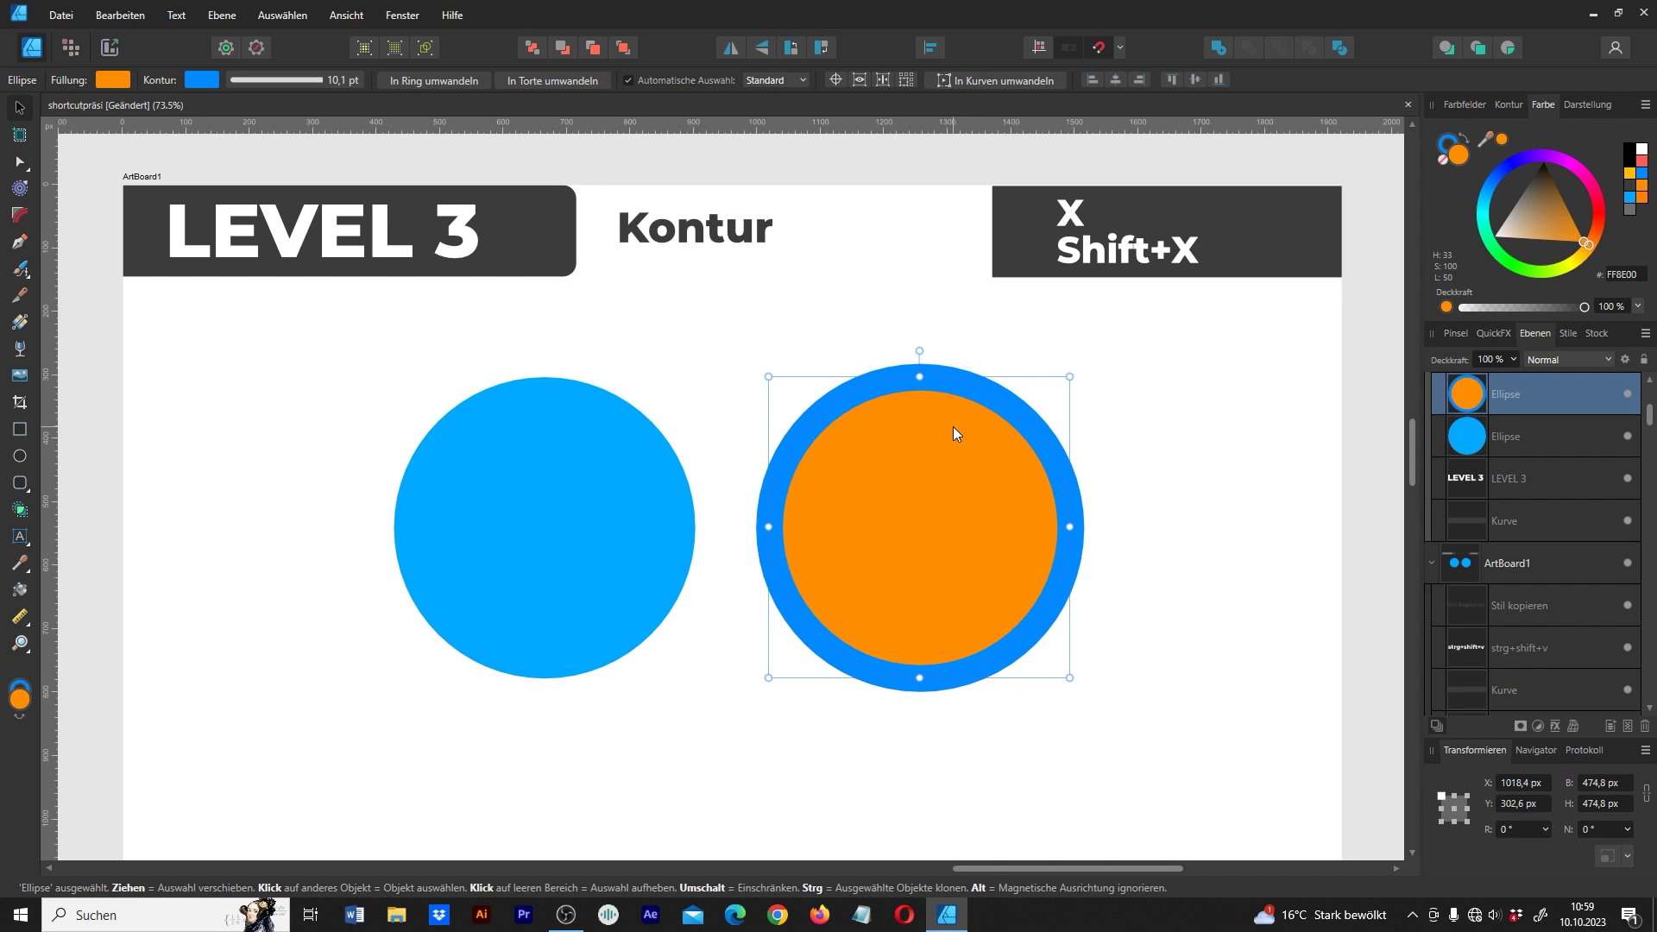
pyautogui.click(649, 480)
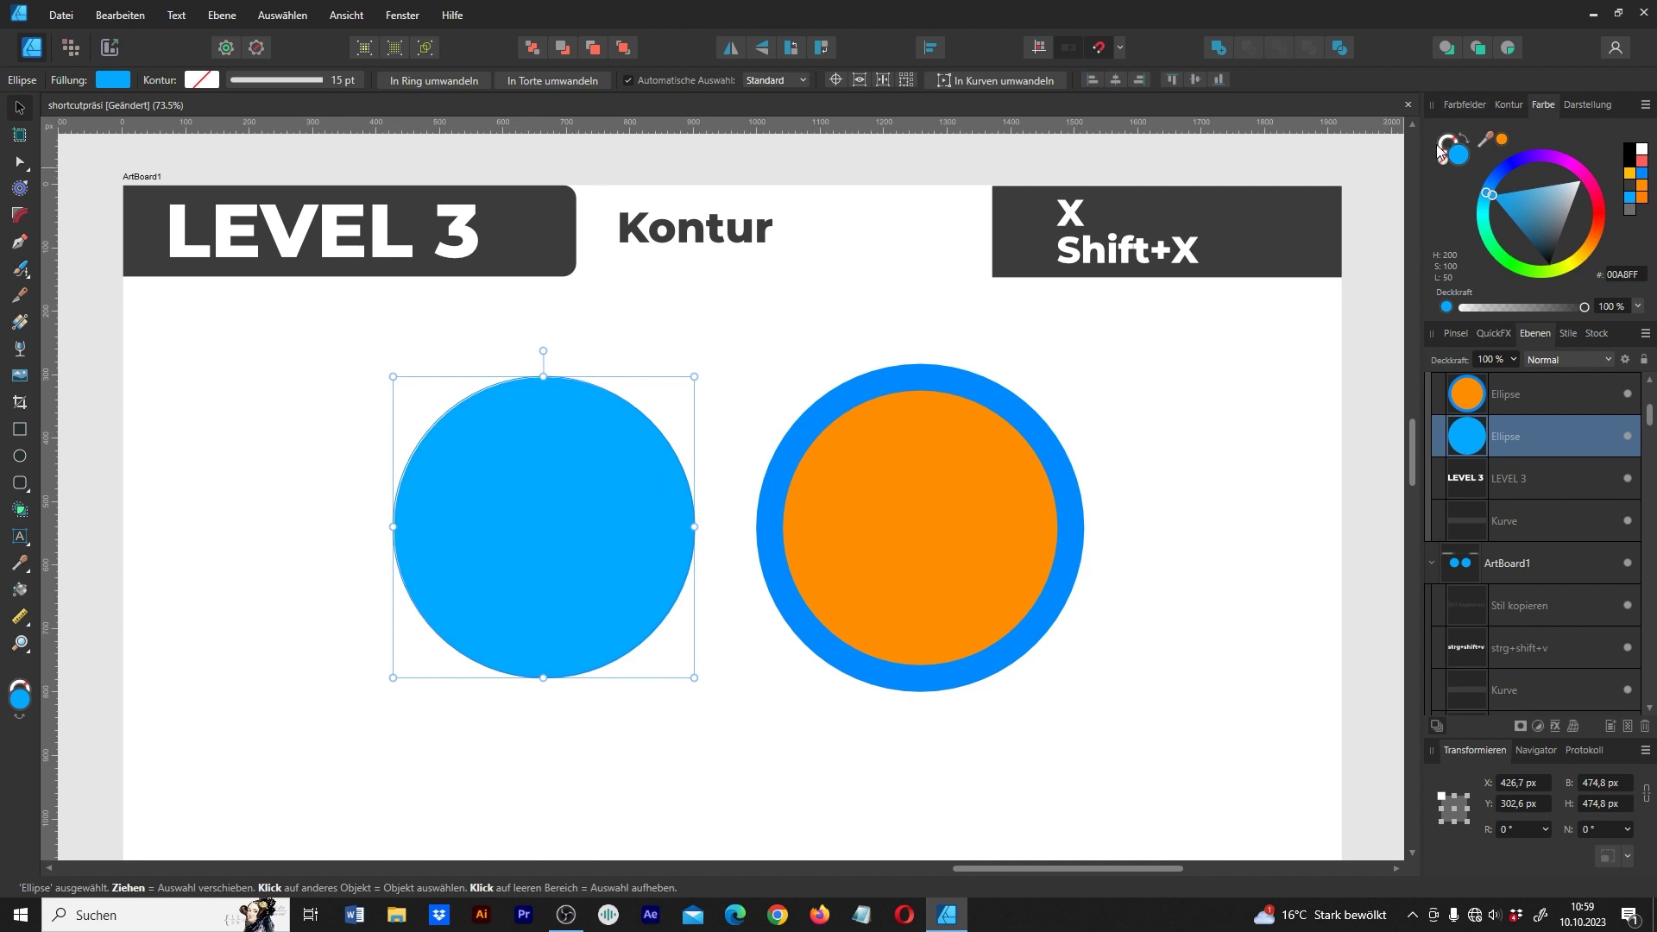
pyautogui.press('x')
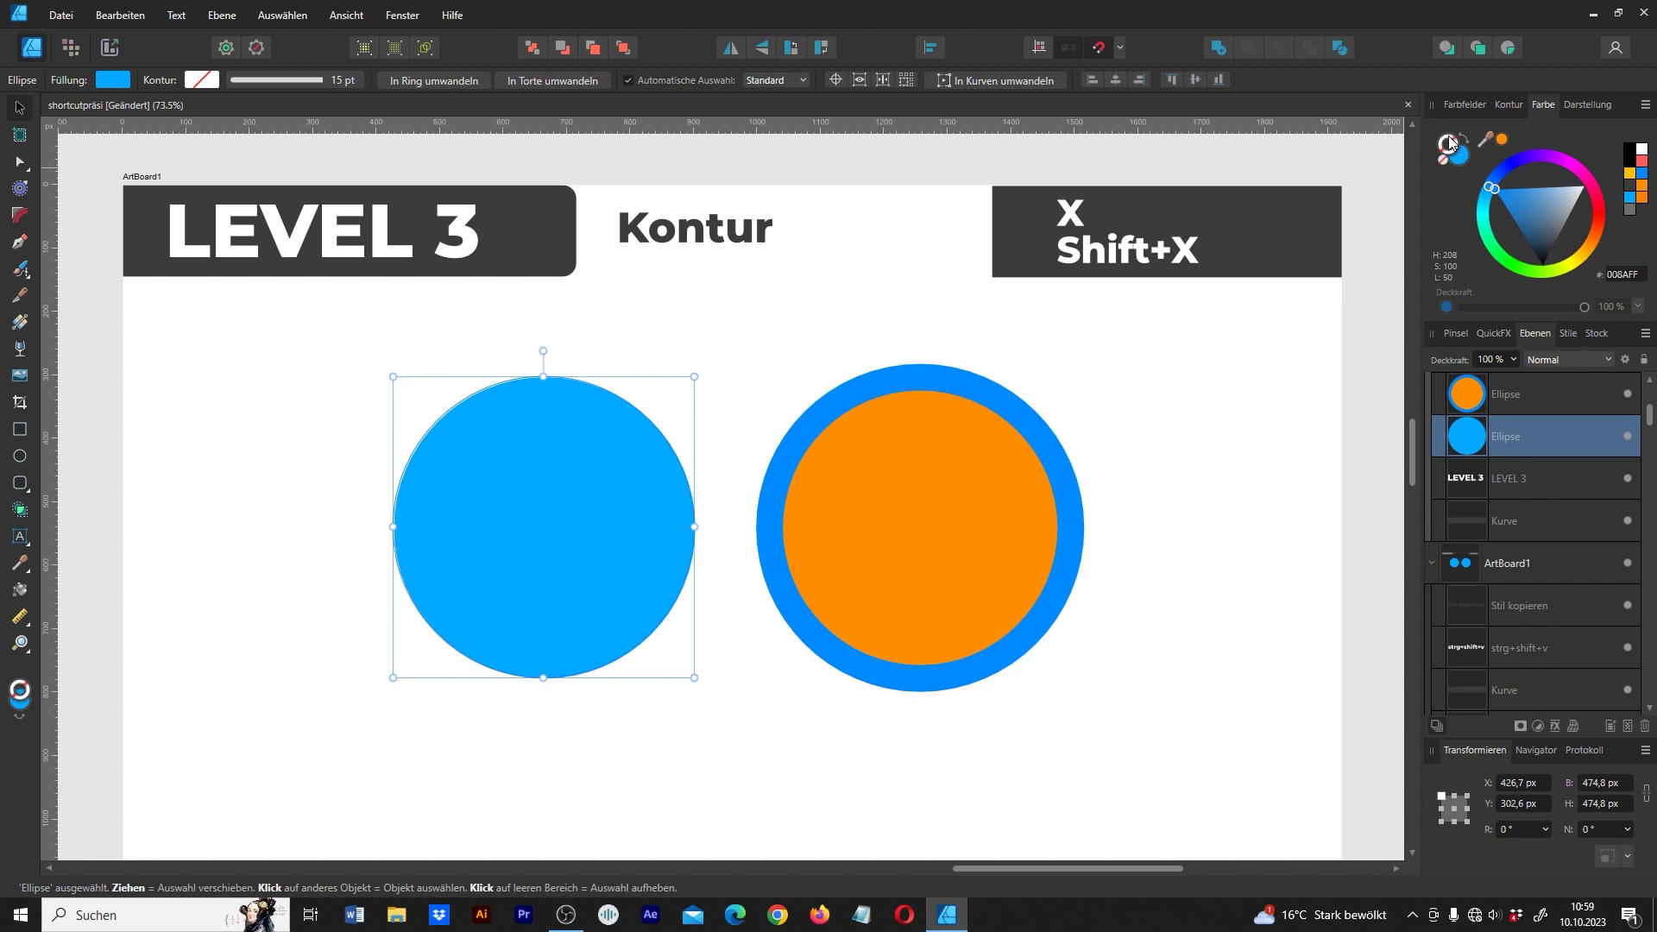
# Step: Sample the neighbouring orange fill as the blue circle's stroke colour
pyautogui.press('x')
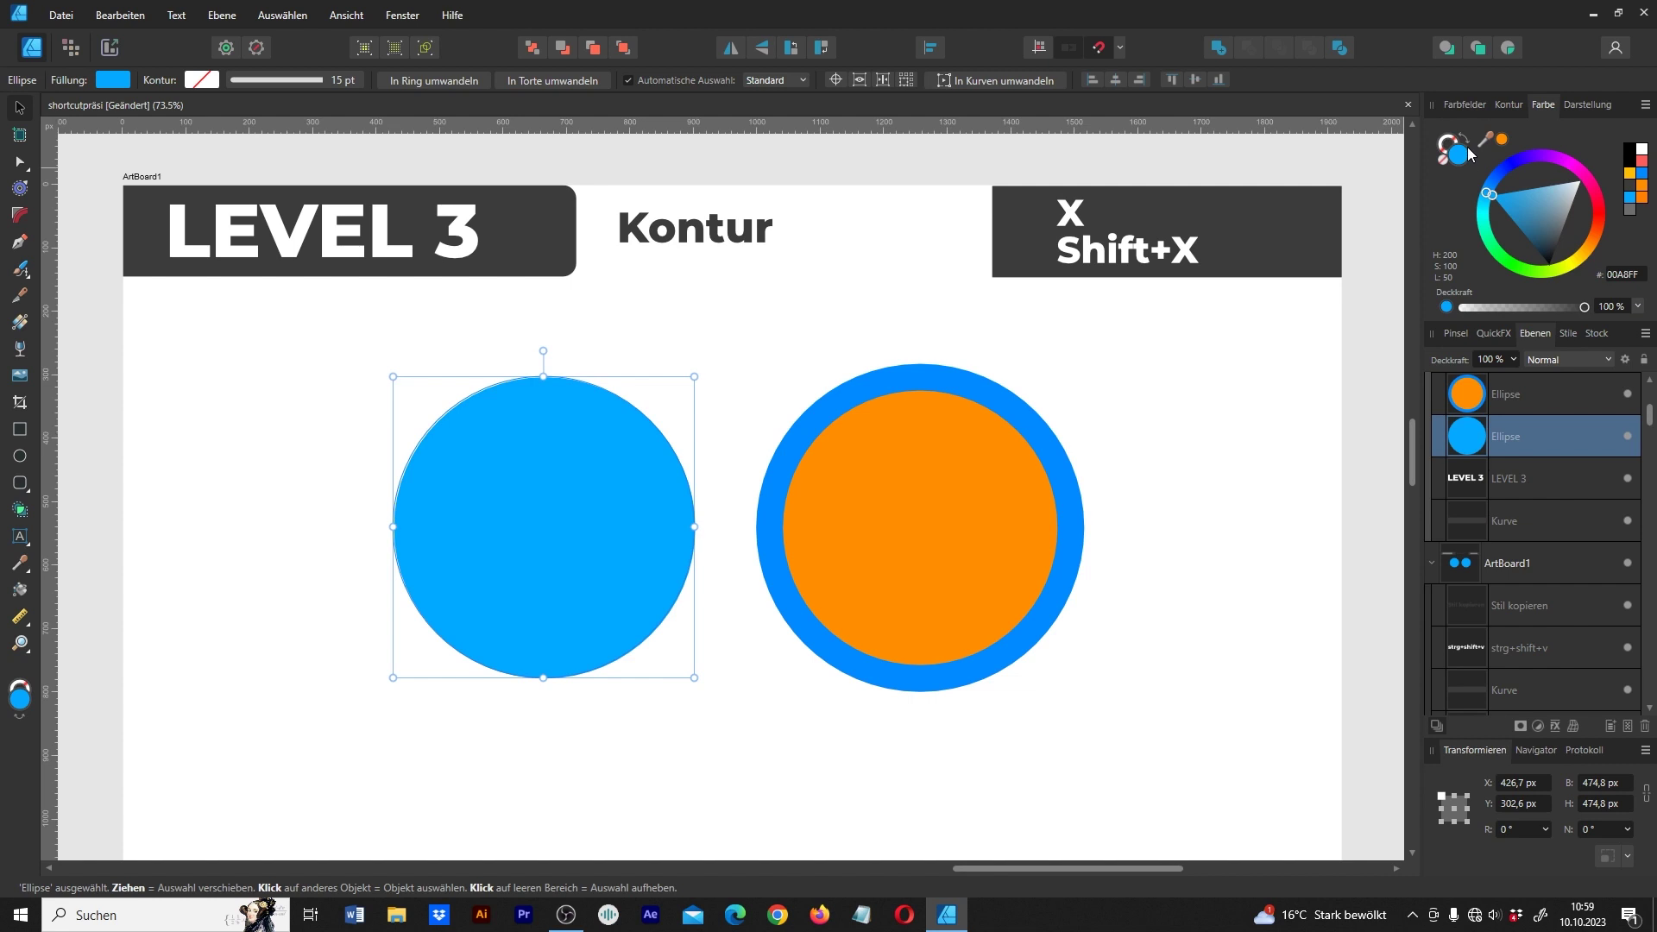
pyautogui.press('x')
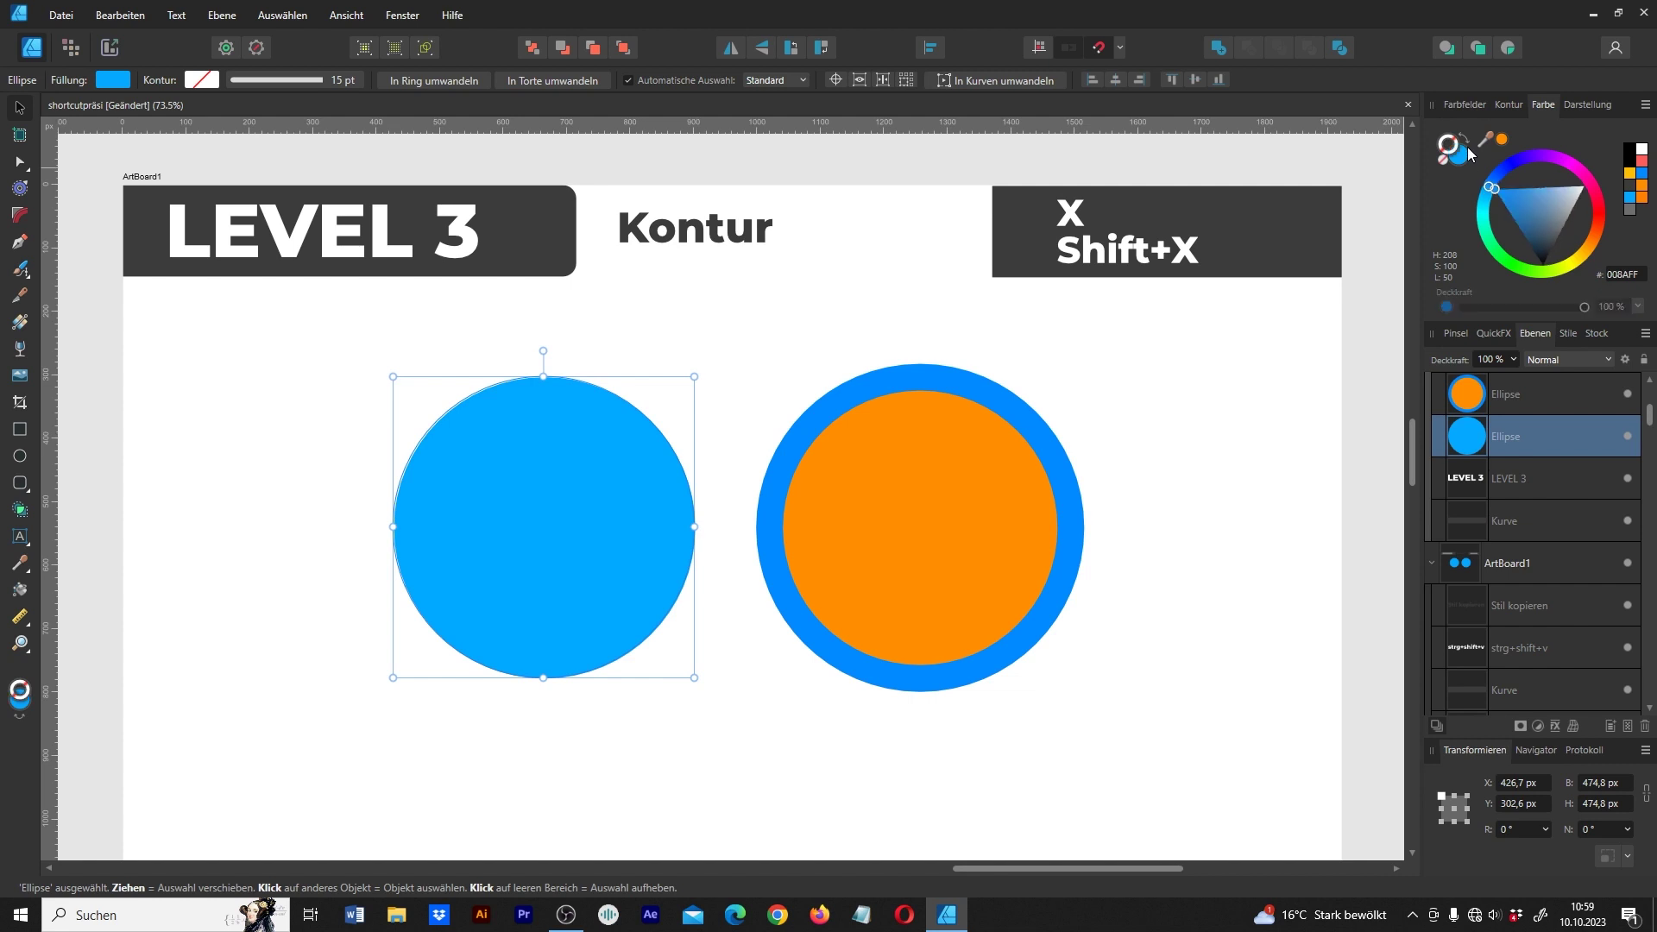
pyautogui.press('i')
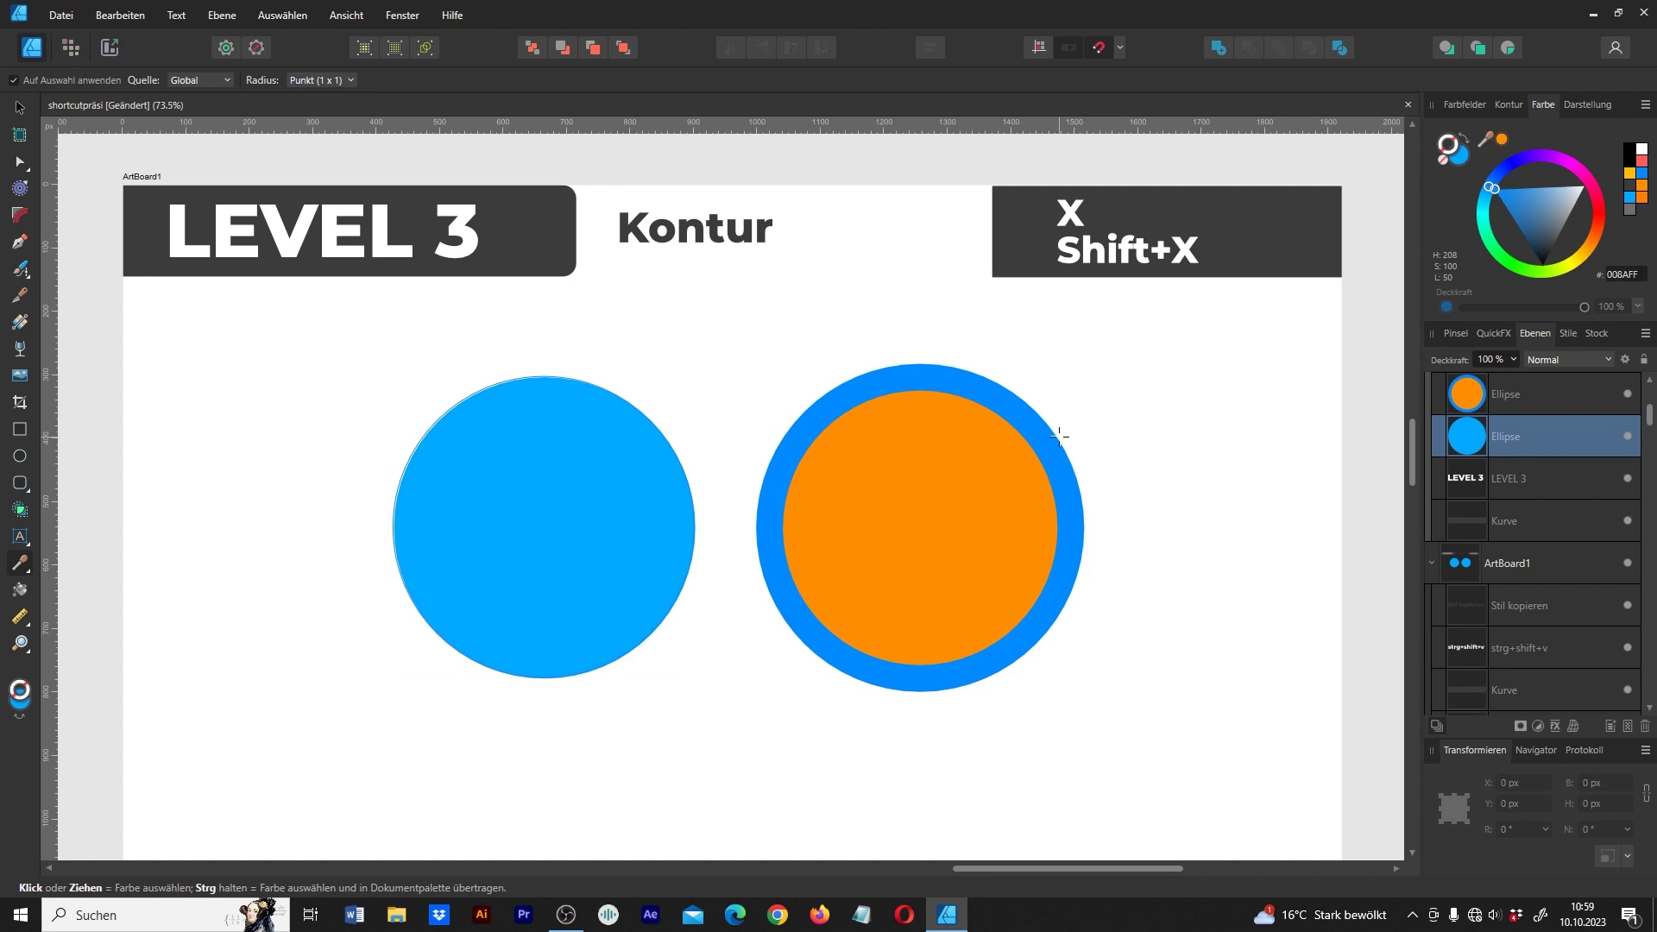
pyautogui.click(925, 458)
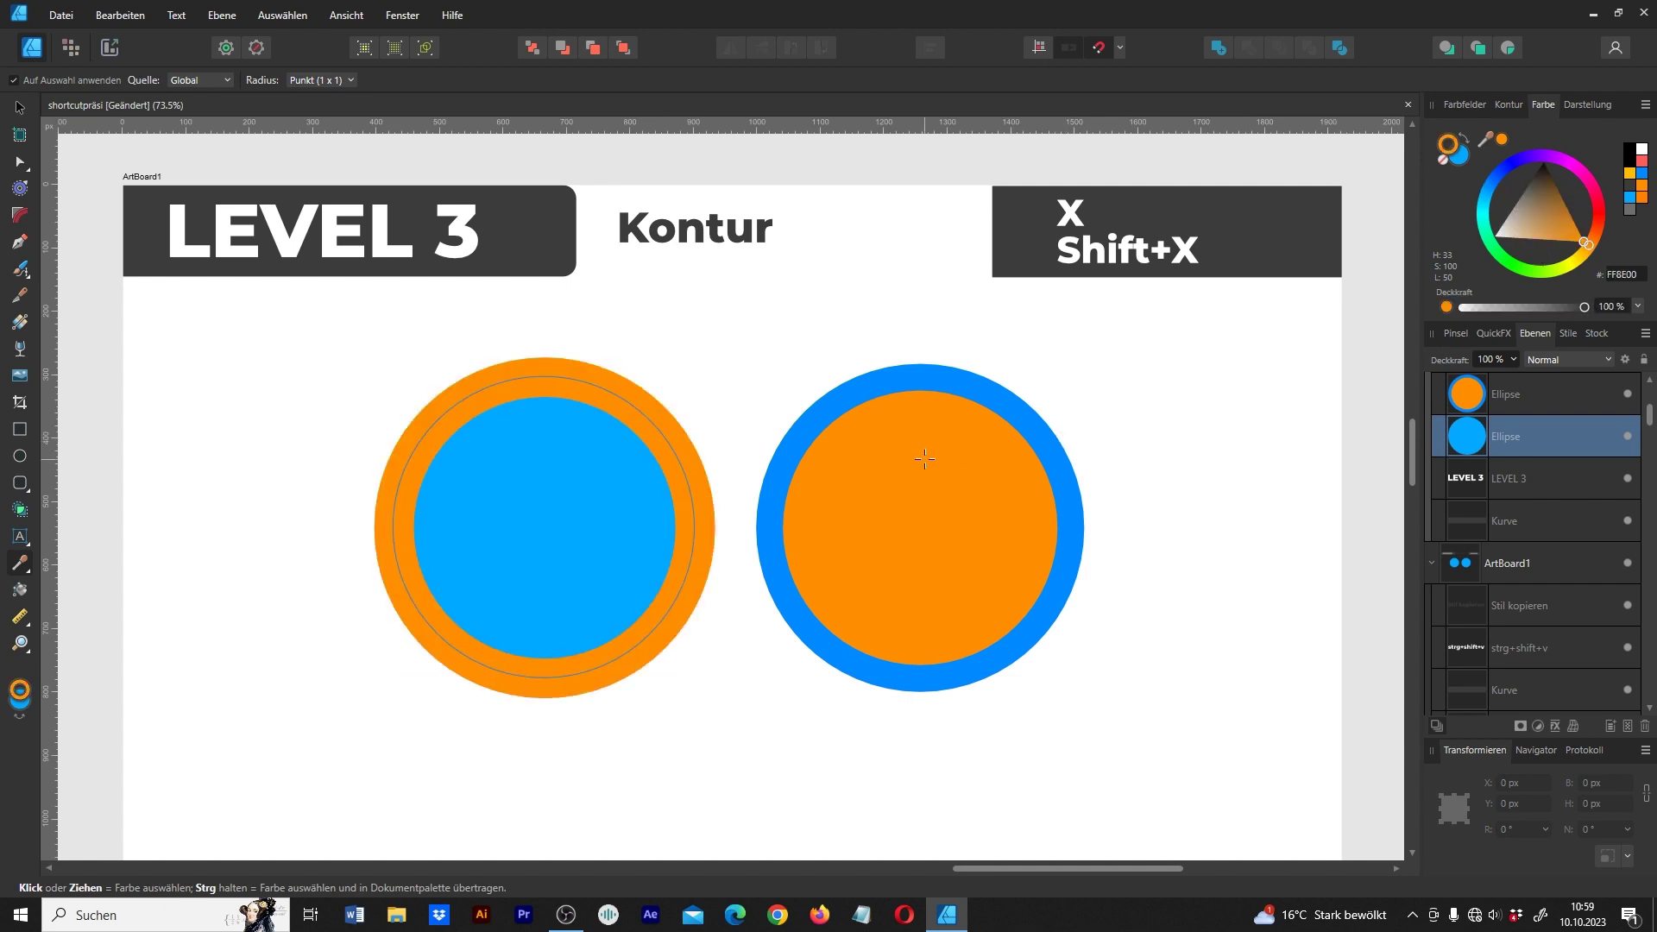
pyautogui.press('v')
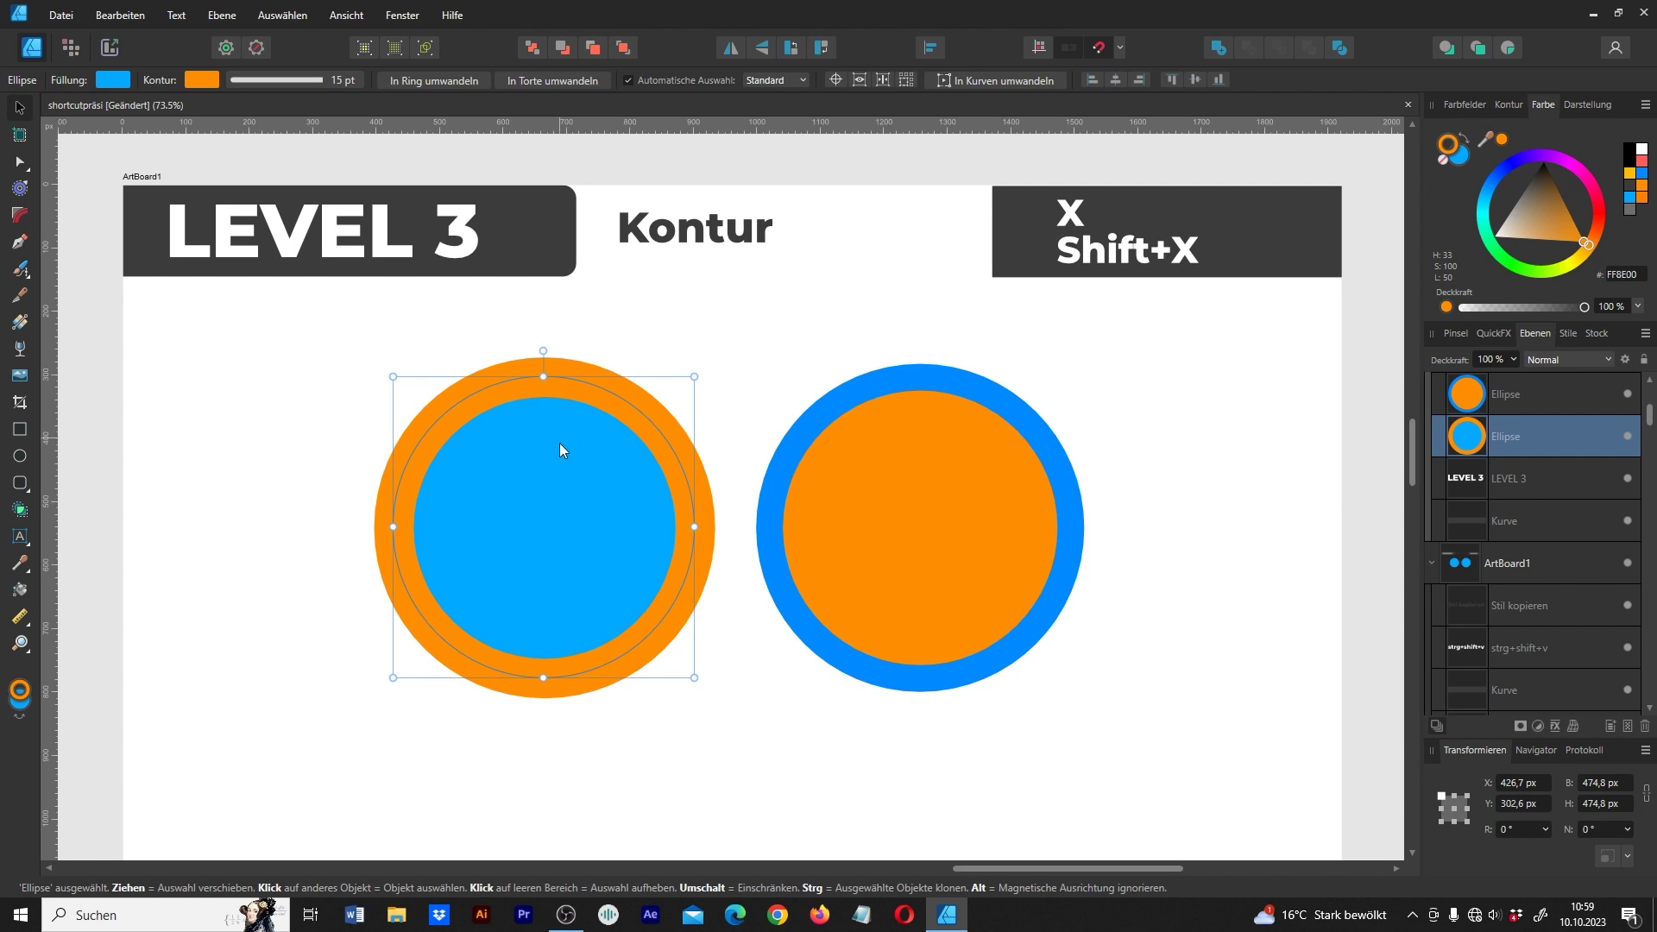
pyautogui.keyDown('ctrl'); pyautogui.scroll(-3, 570, 470); pyautogui.keyUp('ctrl')
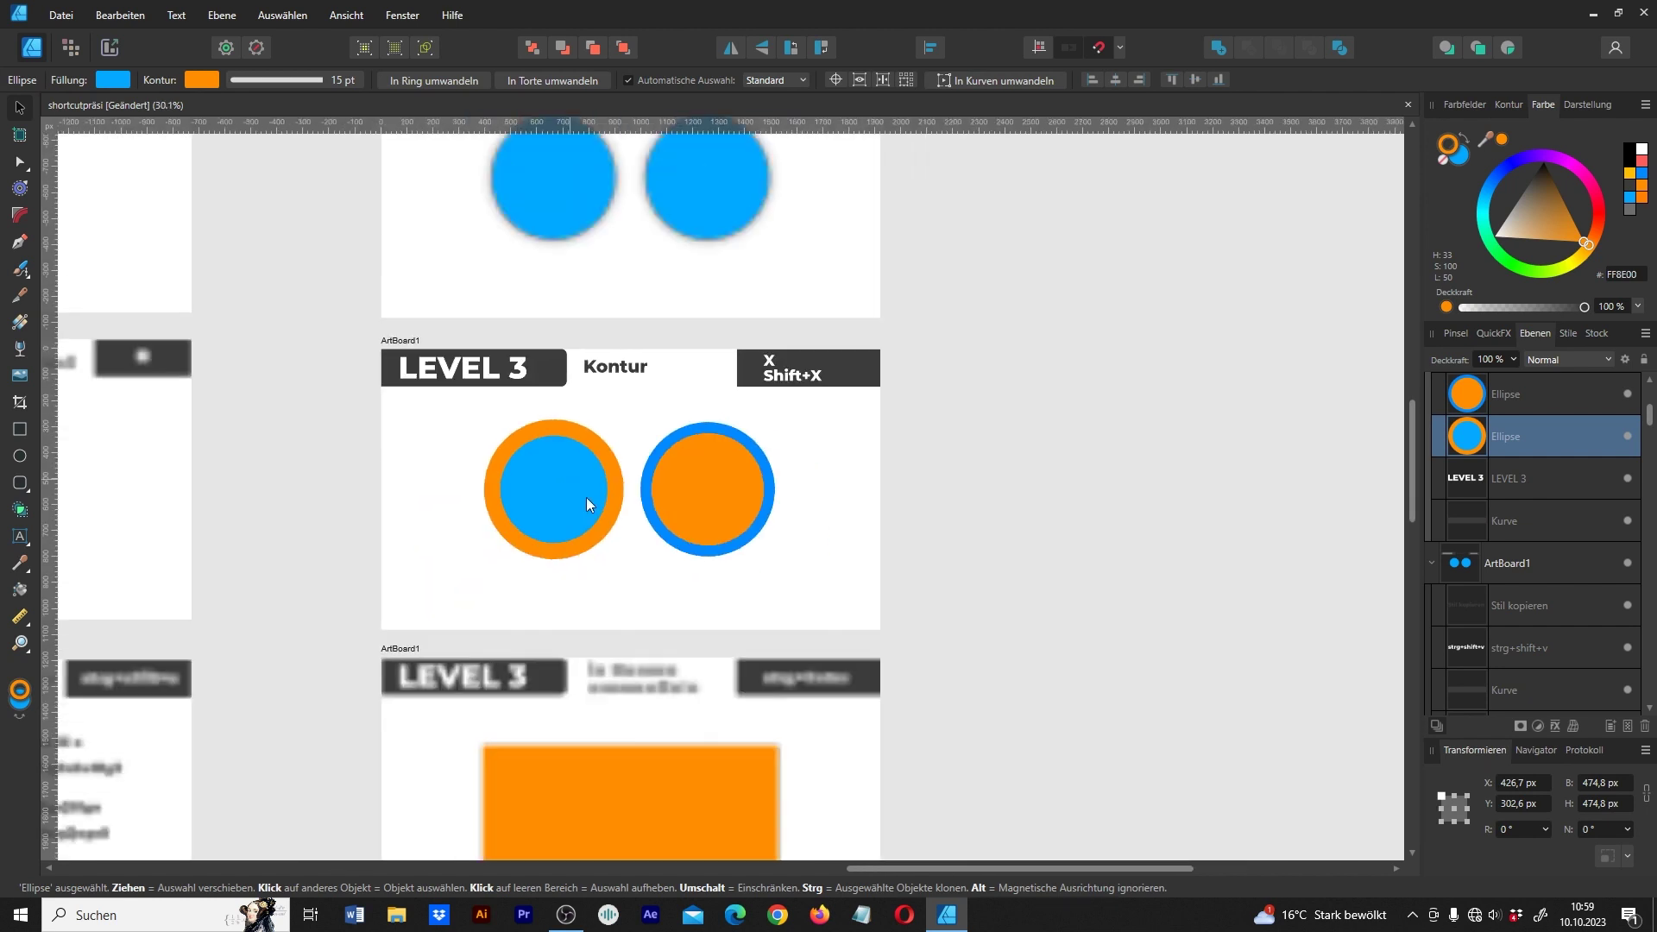
# Step: Convert the orange rectangle to curves with Ctrl+Enter
pyautogui.scroll(-5, 587, 497)
pyautogui.keyDown('ctrl'); pyautogui.scroll(3, 806, 355); pyautogui.keyUp('ctrl')
pyautogui.click(920, 457)
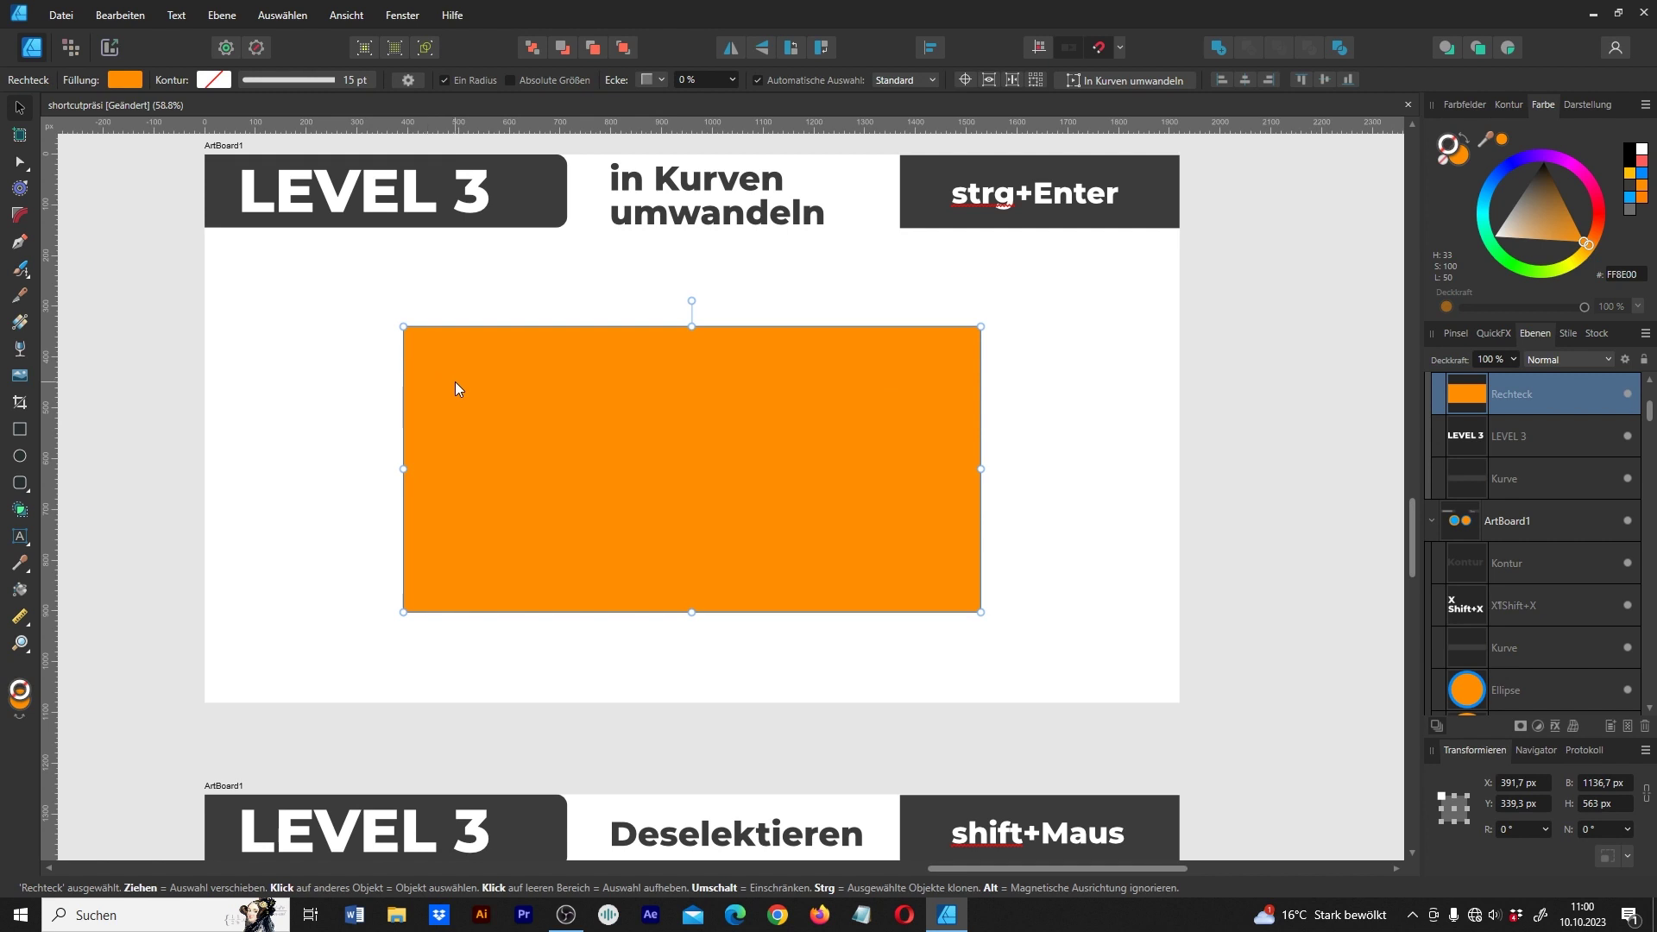
pyautogui.hotkey('ctrl', 'Return')
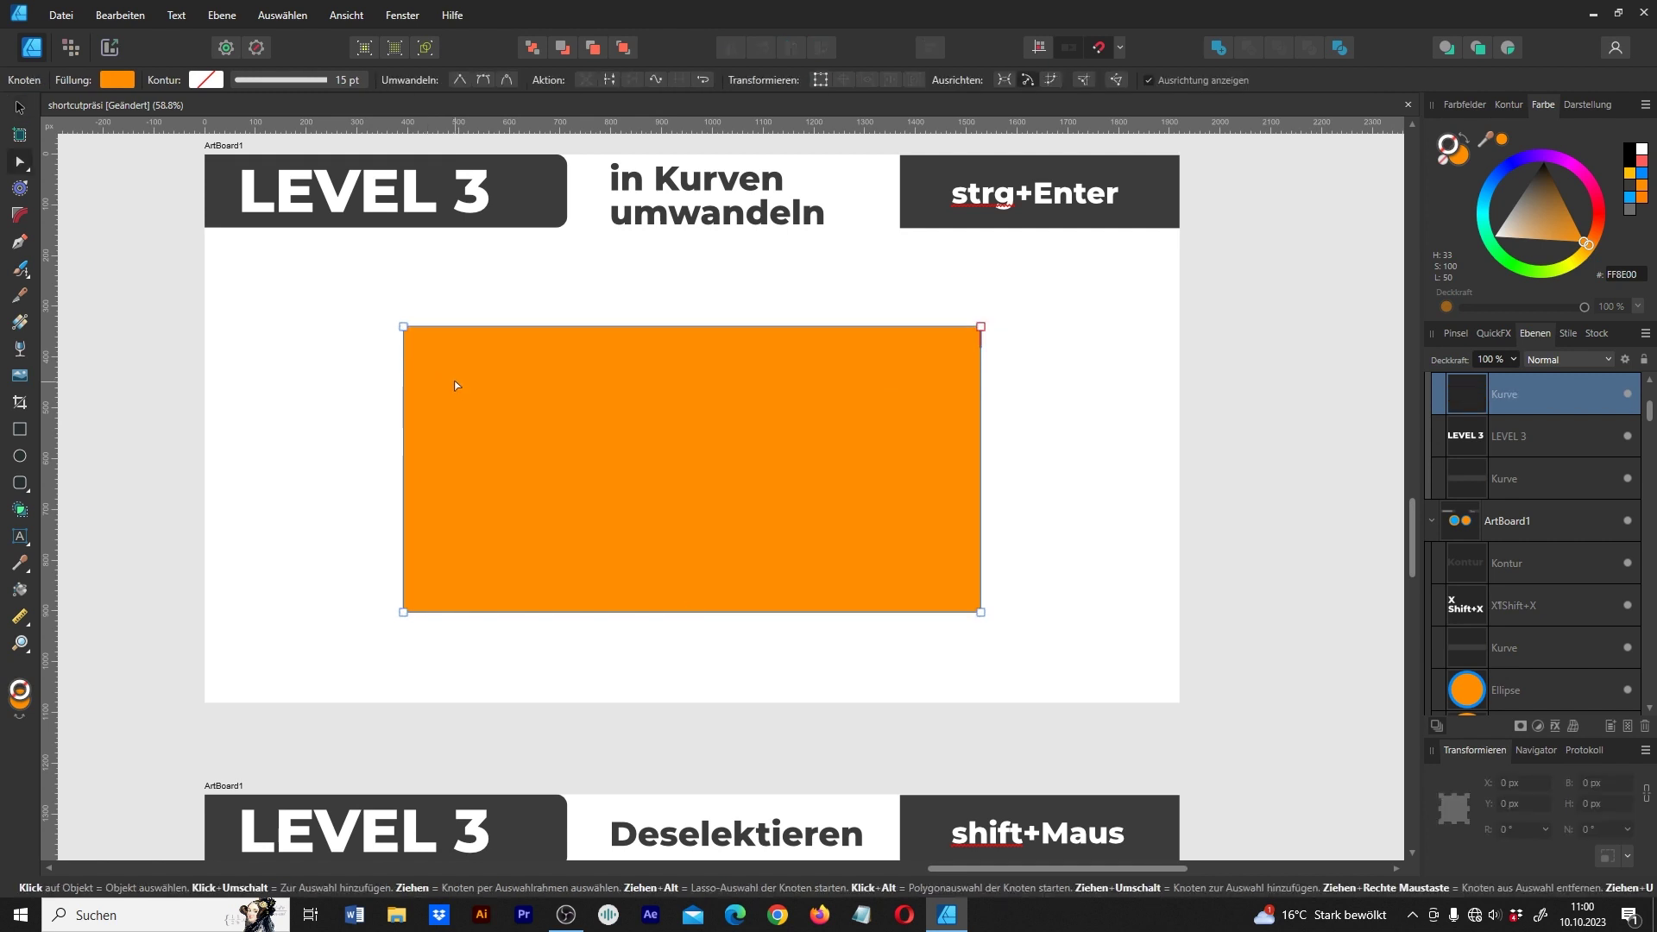
# Step: Pull the top-left node toward the middle and bend the top edge into an arc
pyautogui.moveTo(403, 326); pyautogui.dragTo(572, 428)
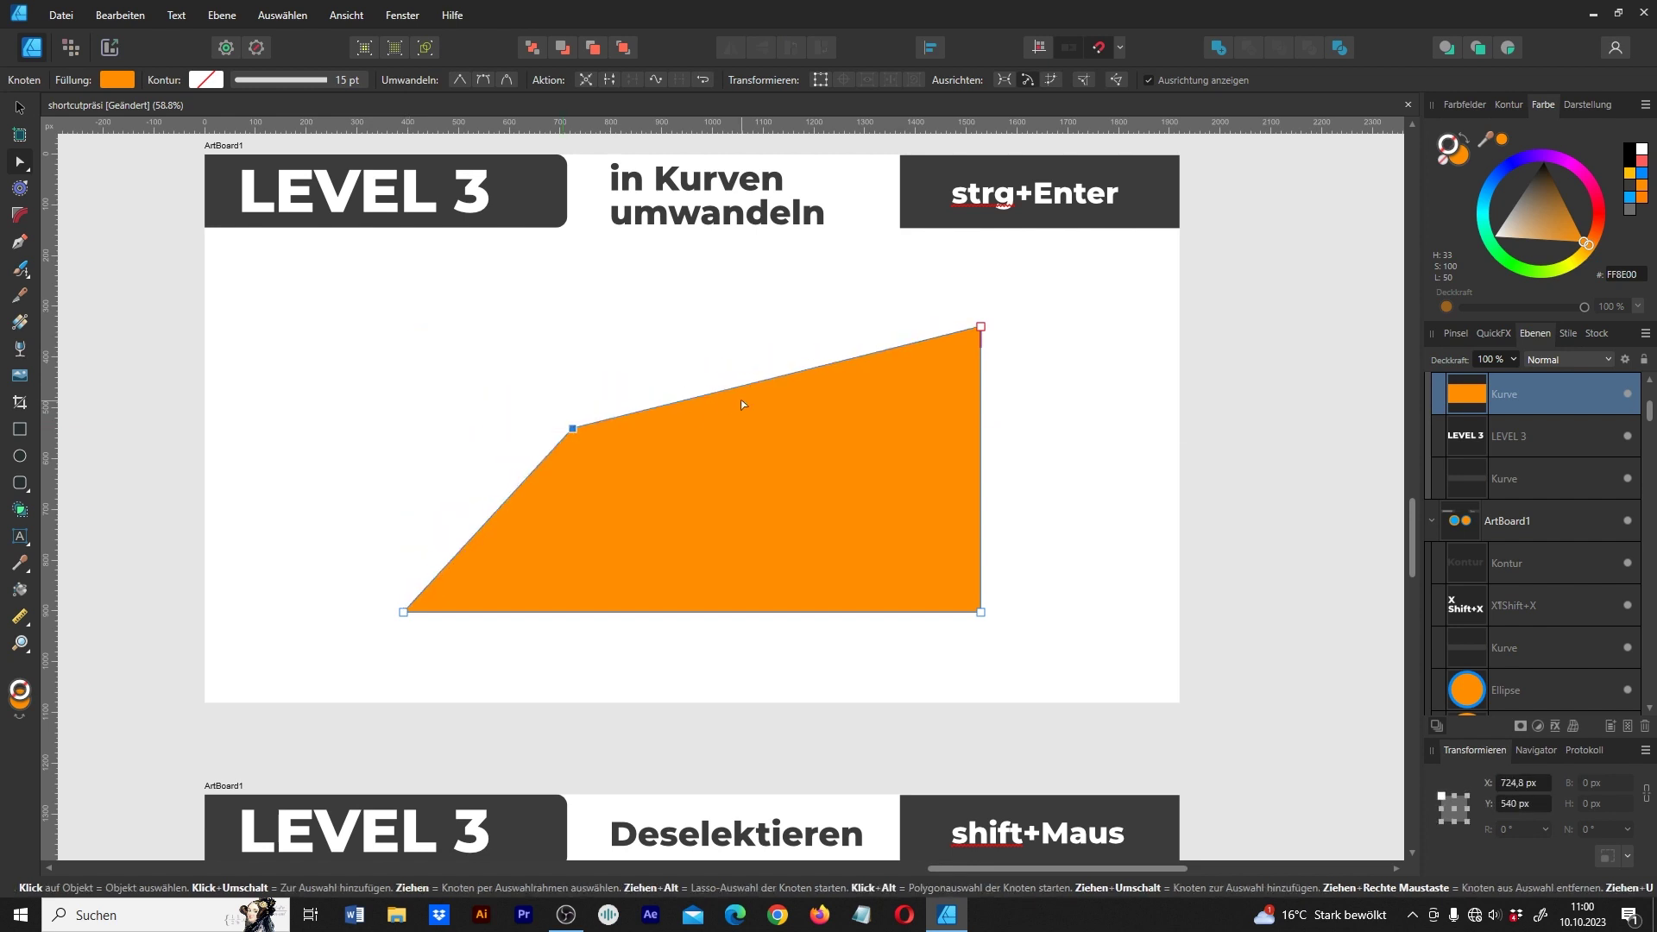
pyautogui.moveTo(753, 383); pyautogui.dragTo(752, 301)
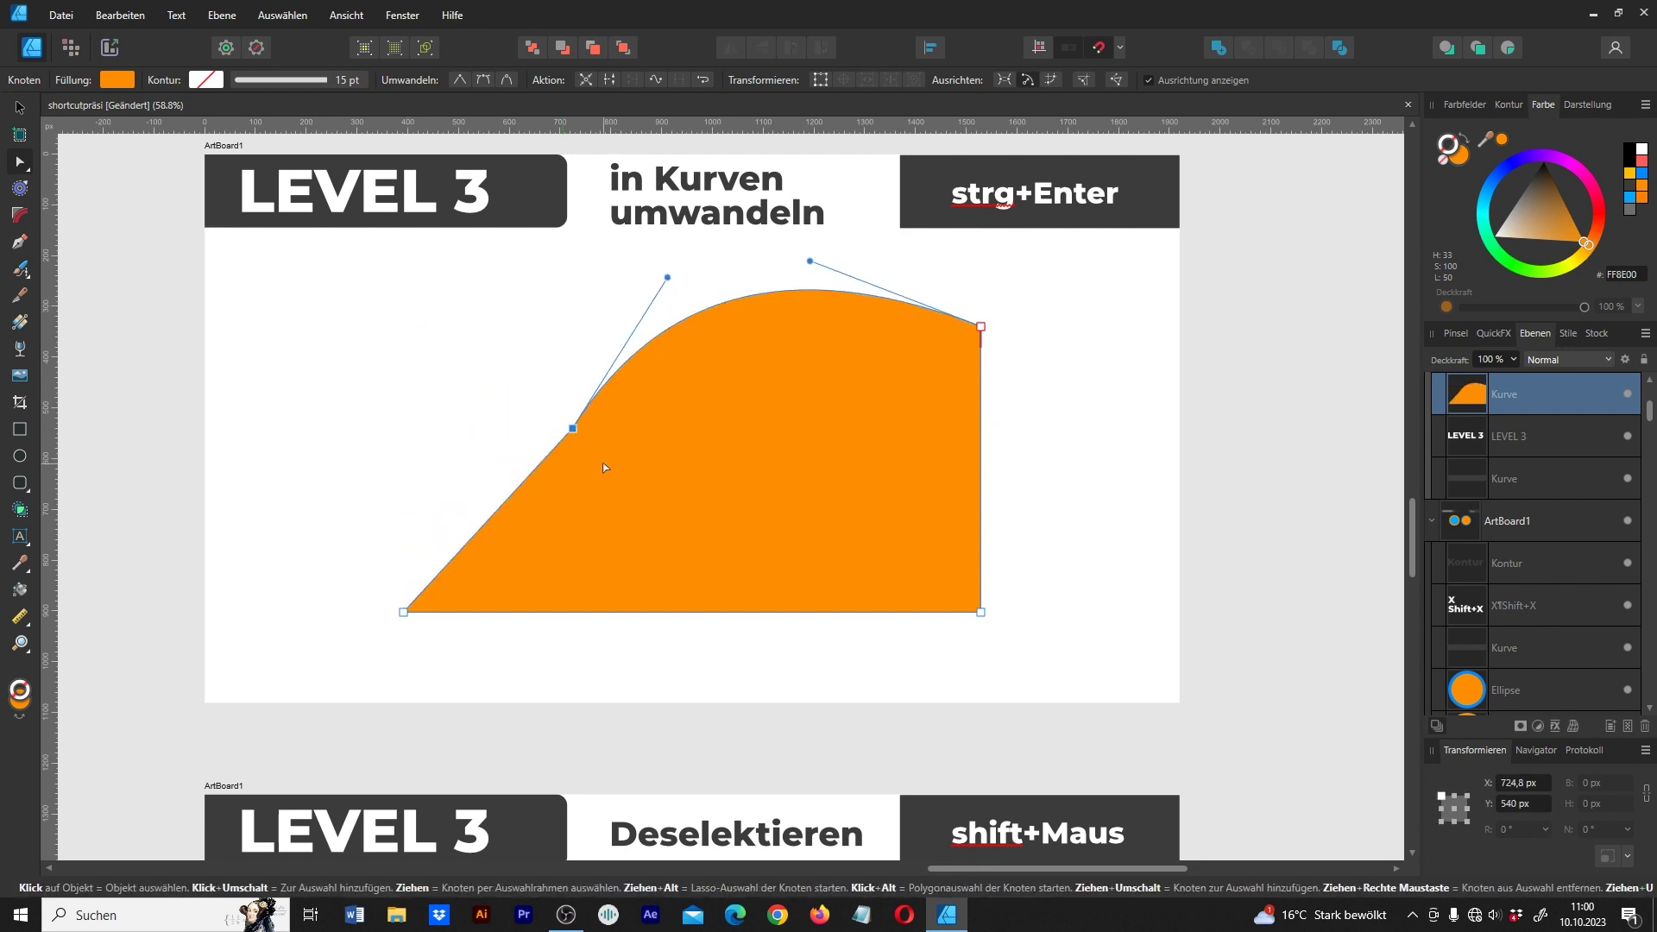
pyautogui.press('v')
pyautogui.scroll(-5, 607, 471)
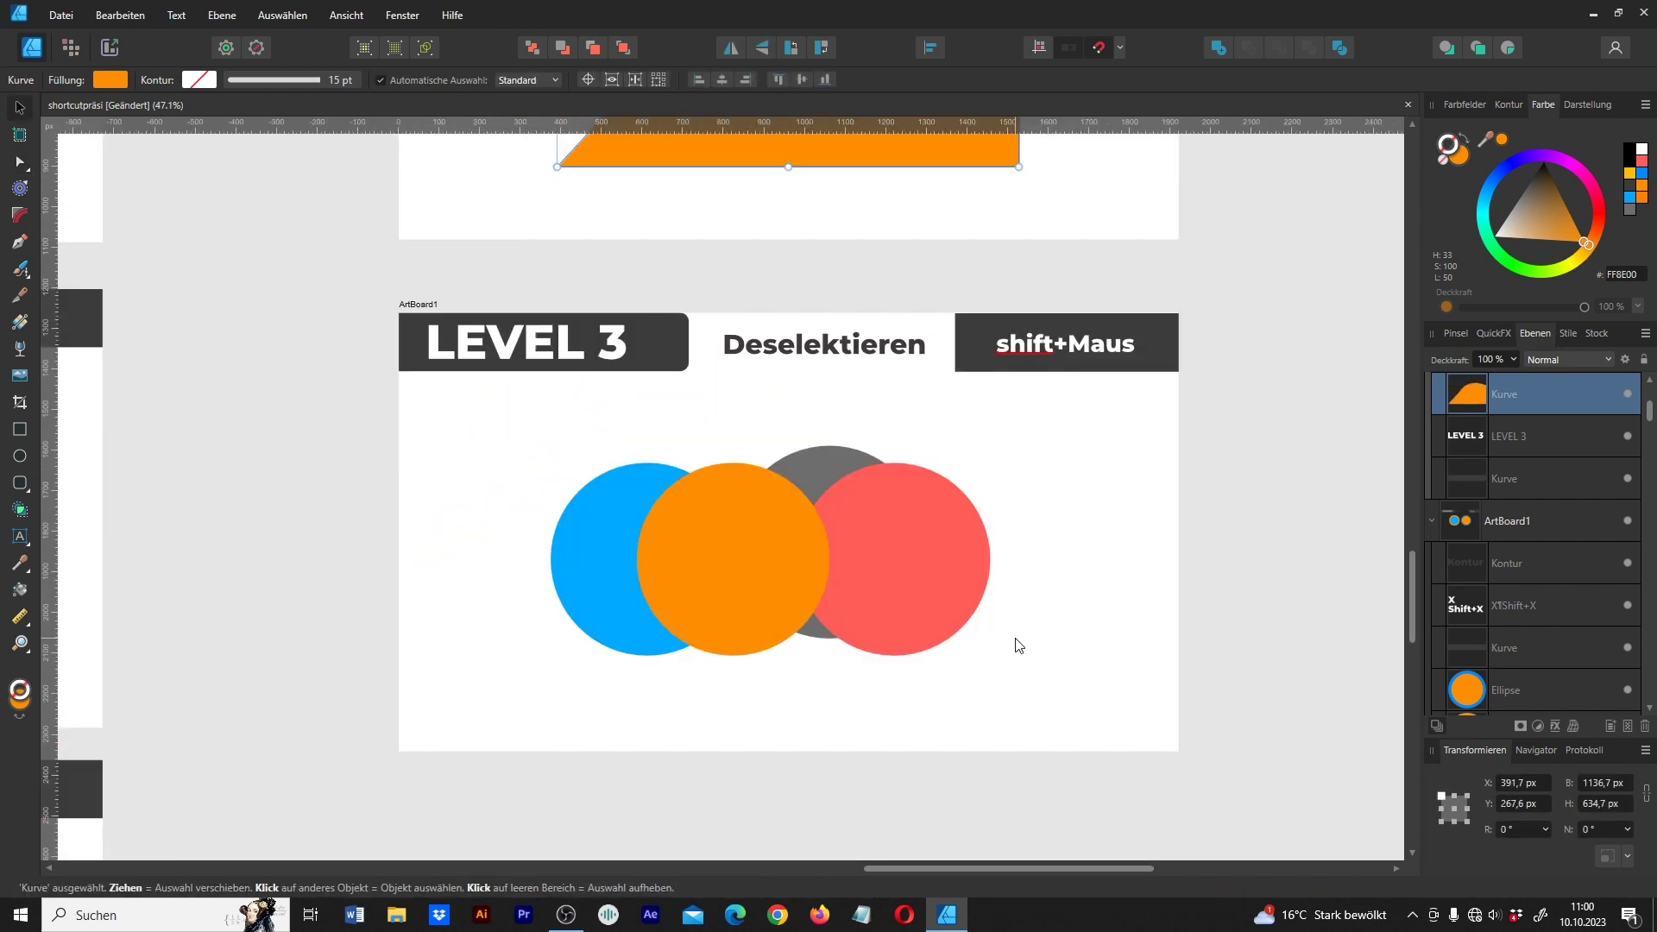
# Step: Select all four circles, Shift-deselect the grey one, and move the other three lower right
pyautogui.moveTo(1097, 412); pyautogui.dragTo(449, 768)
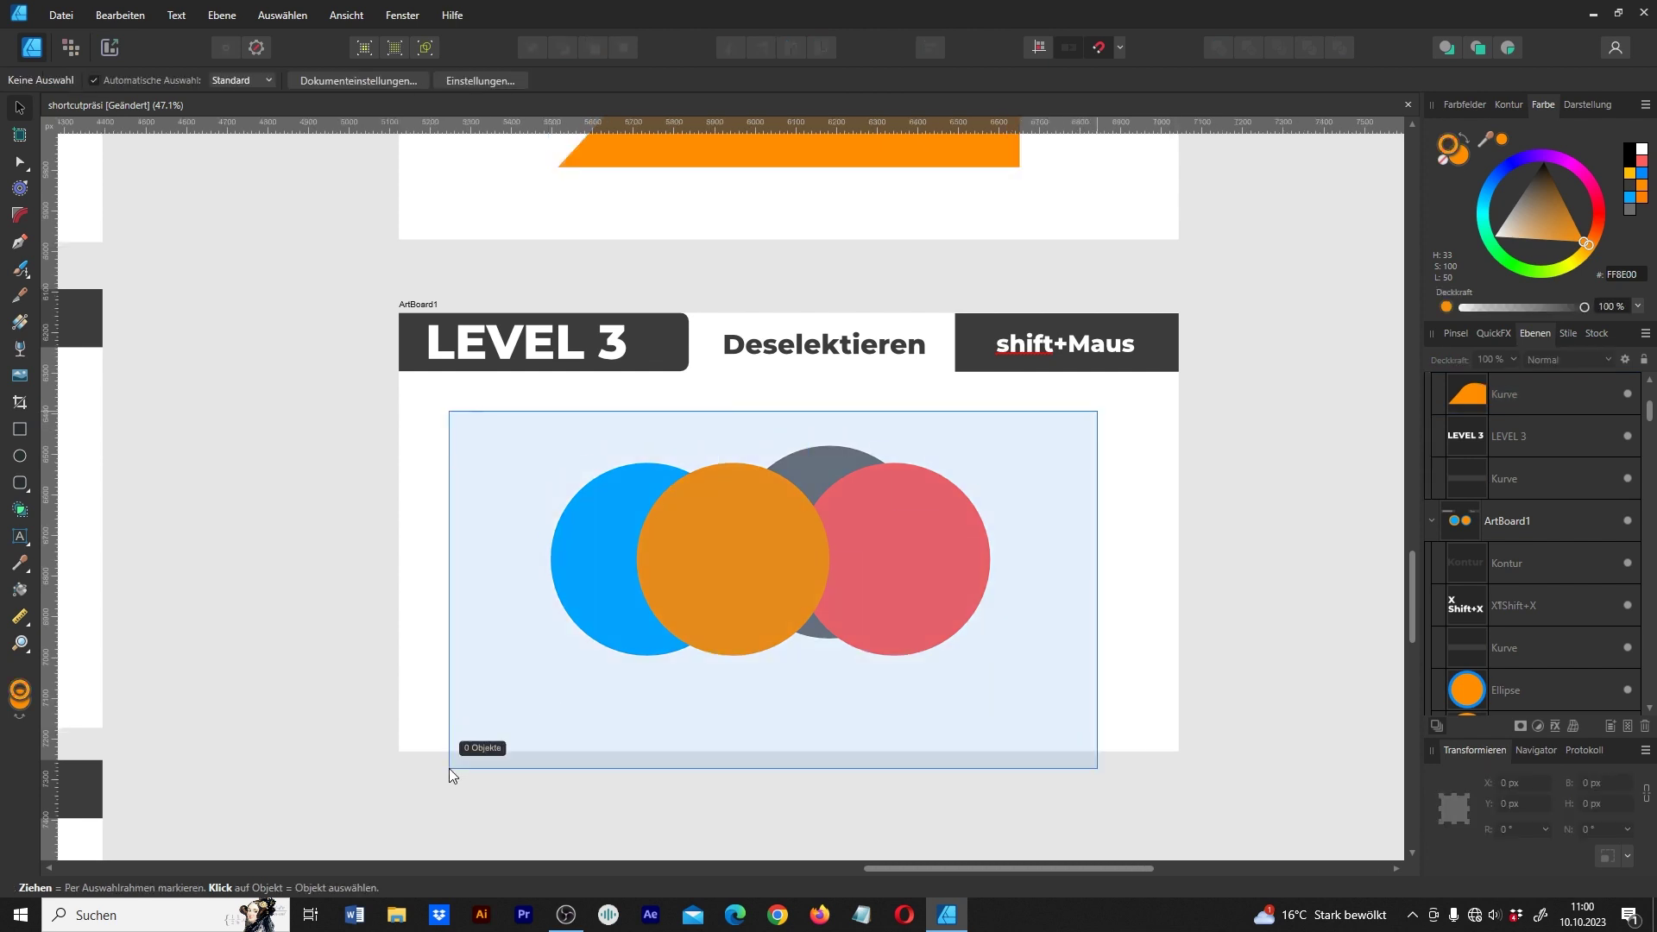
pyautogui.moveTo(475, 434); pyautogui.dragTo(1165, 748)
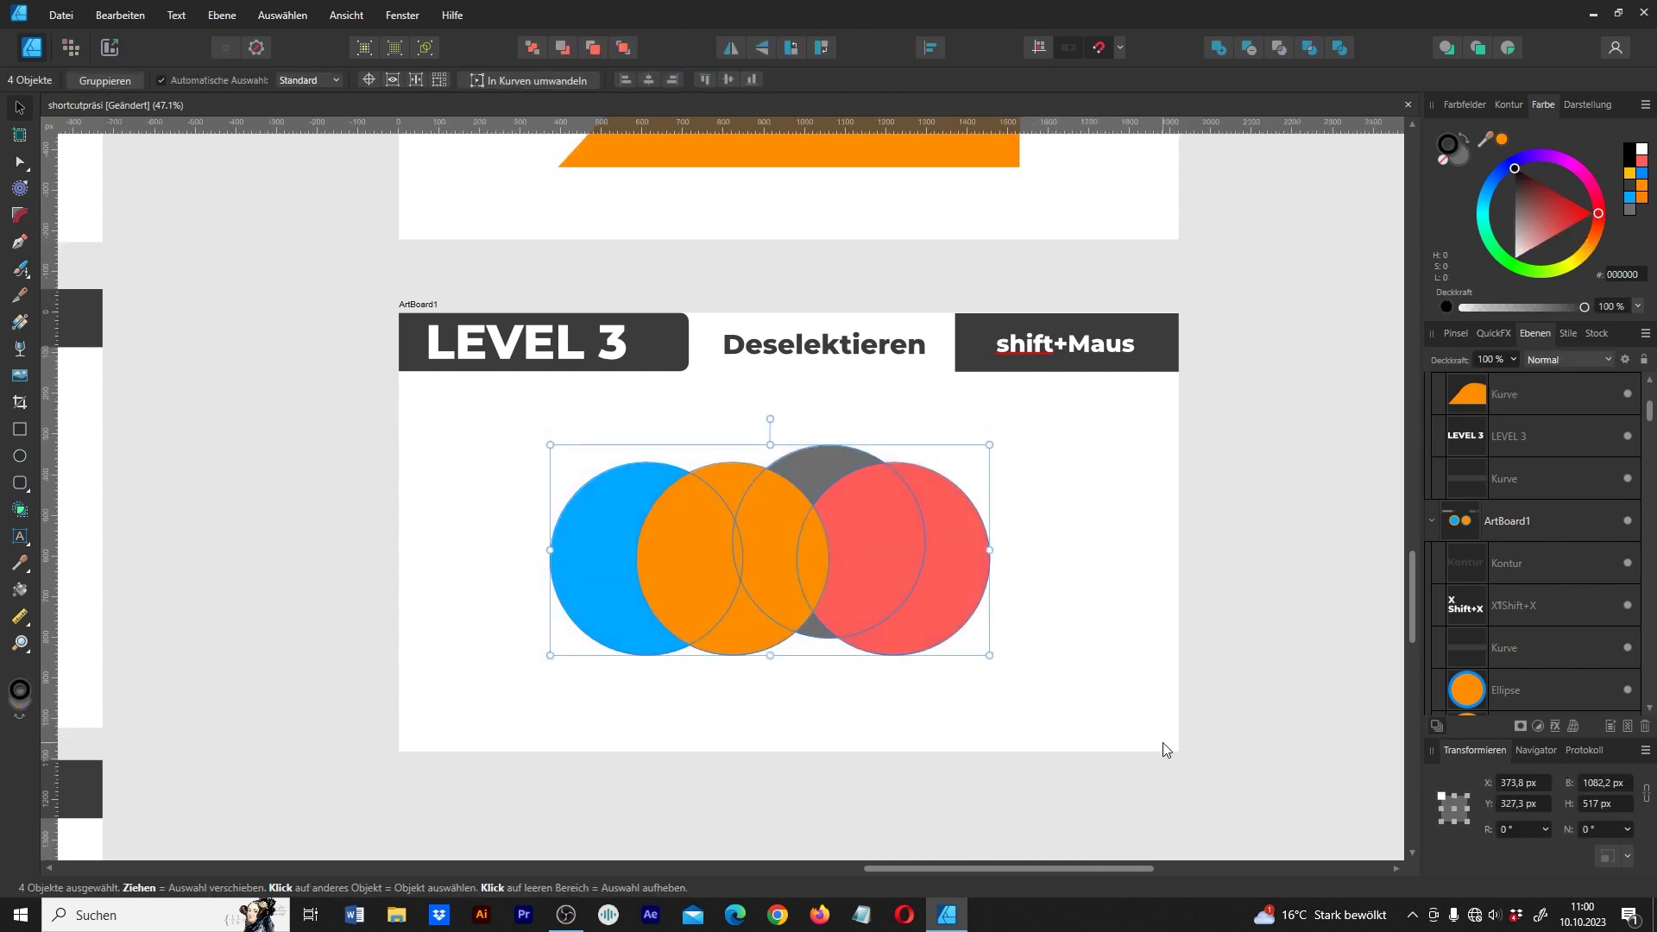
pyautogui.scroll(3, 1074, 706)
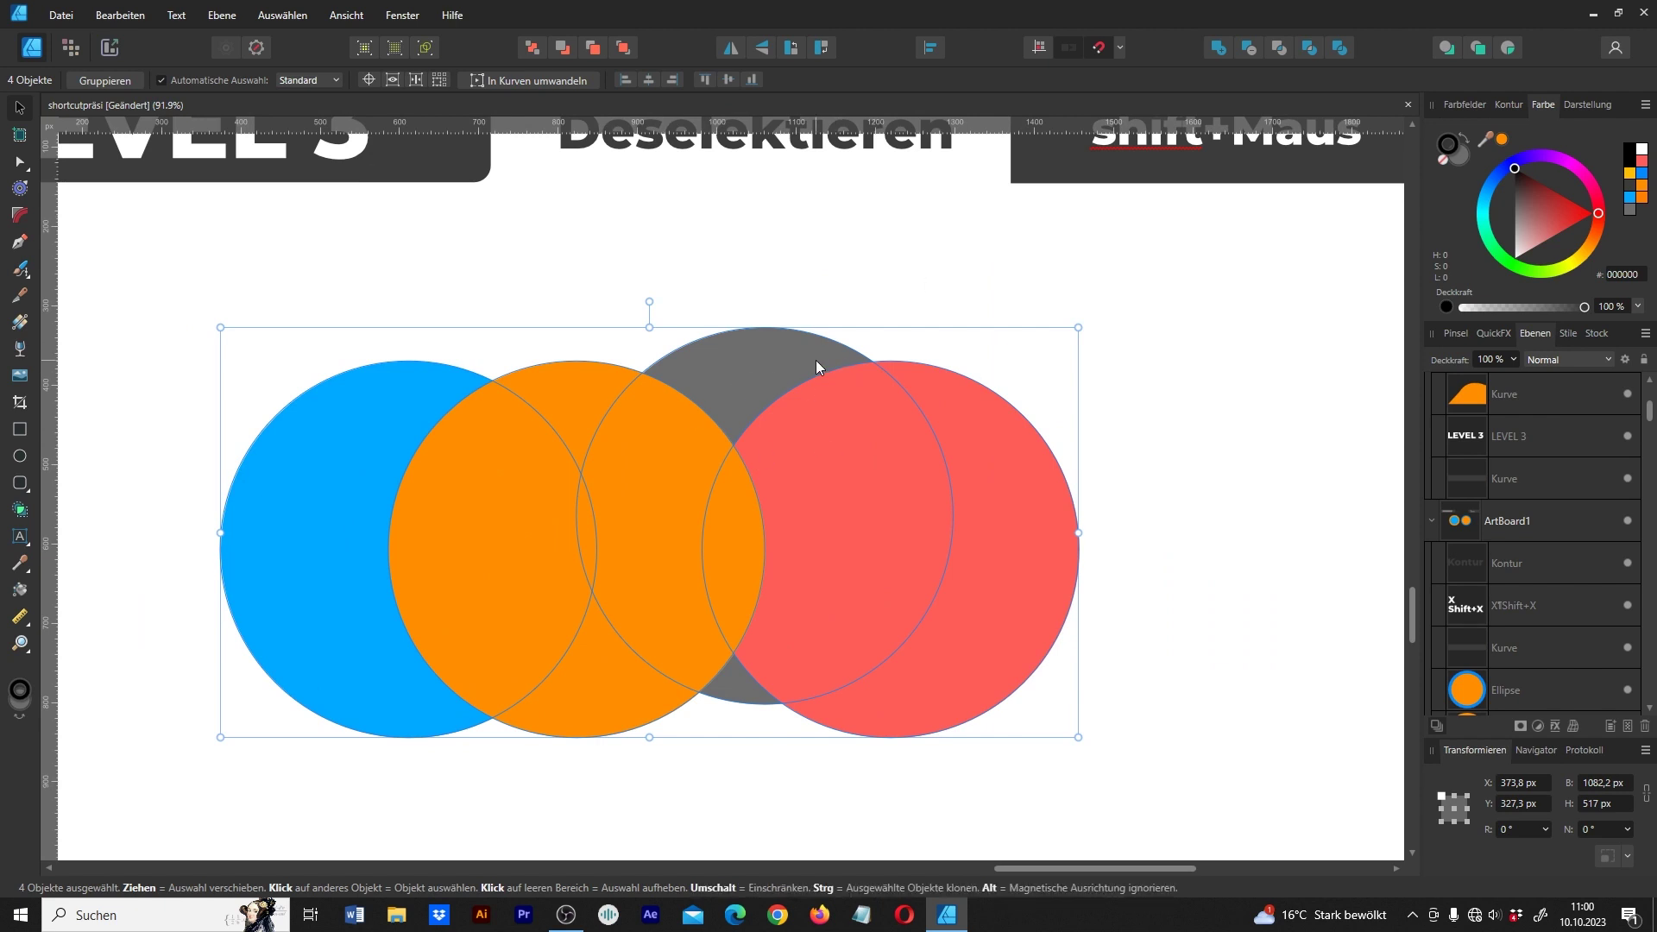
pyautogui.keyDown('shift'); pyautogui.click(749, 359); pyautogui.keyUp('shift')
pyautogui.scroll(-4, 830, 457)
pyautogui.moveTo(828, 484)
pyautogui.mouseDown()
pyautogui.moveTo(758, 406)
pyautogui.moveTo(801, 526)
pyautogui.moveTo(965, 505)
pyautogui.moveTo(852, 358)
pyautogui.moveTo(842, 523)
pyautogui.moveTo(842, 509)
pyautogui.mouseUp()
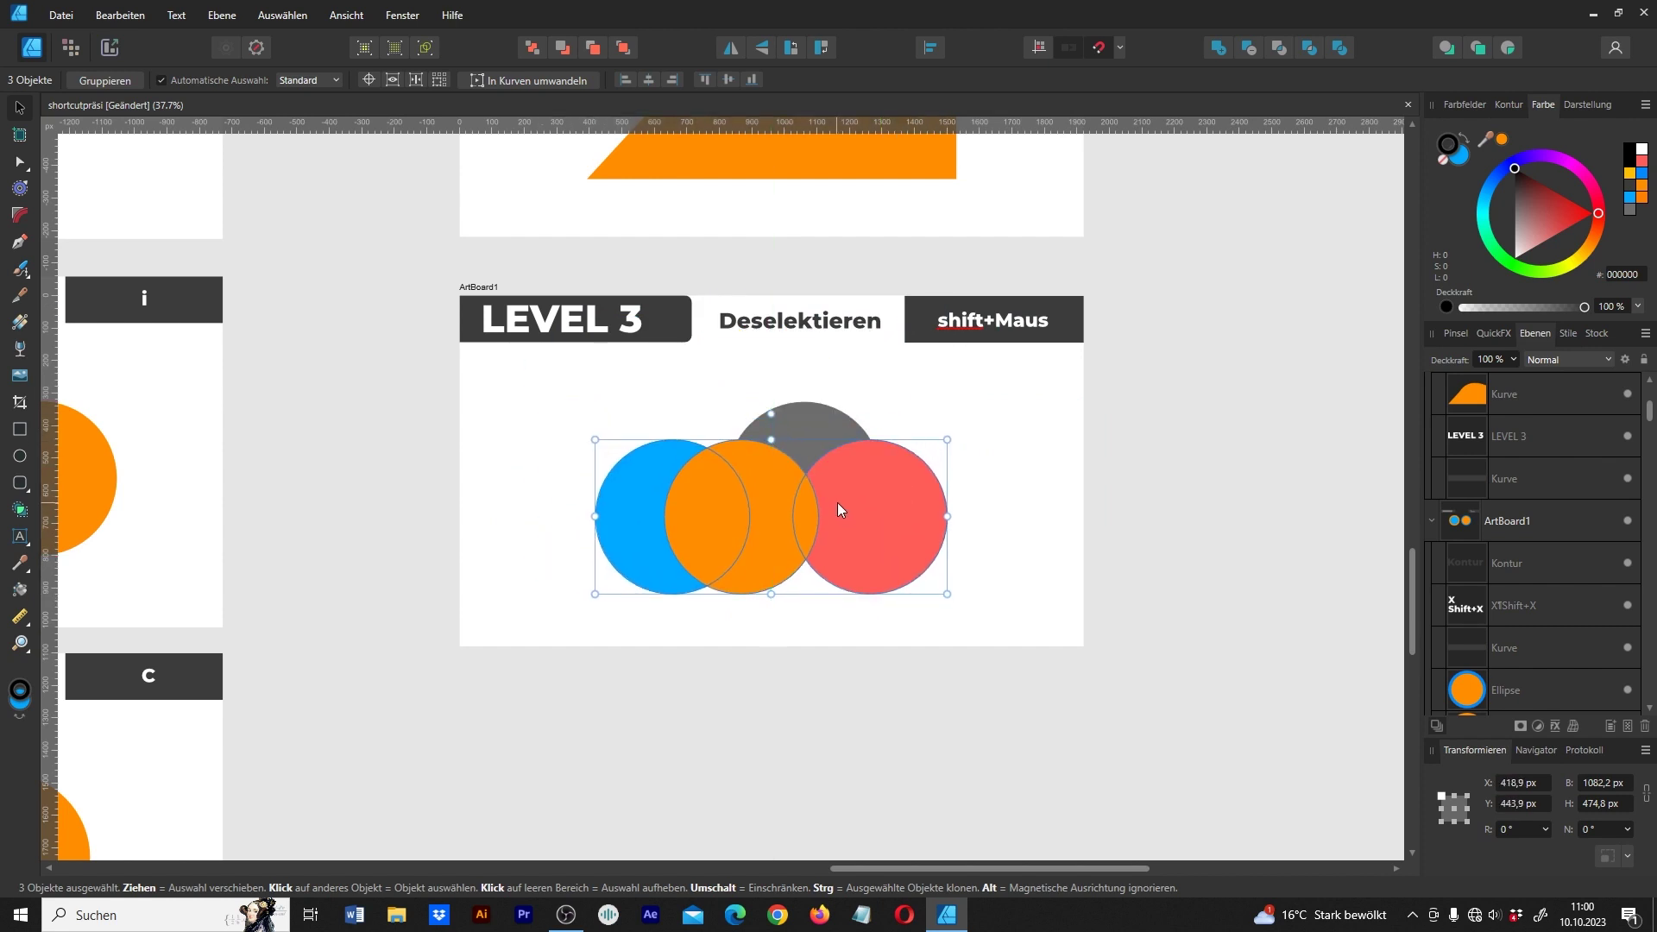